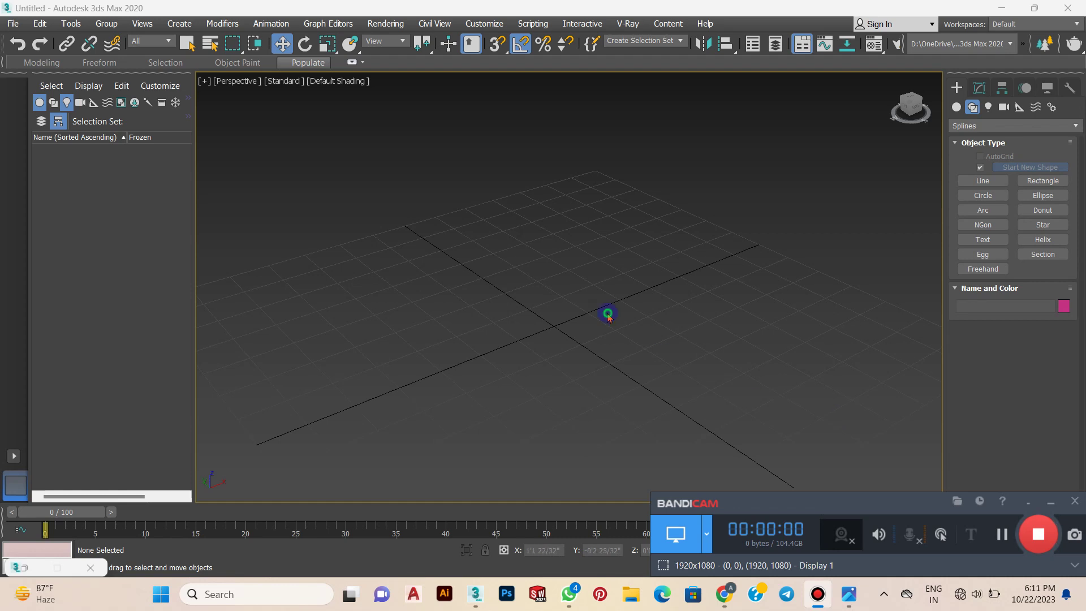
Create a standard Box primitive in the viewport
middle_drag(594, 333, 607, 311)
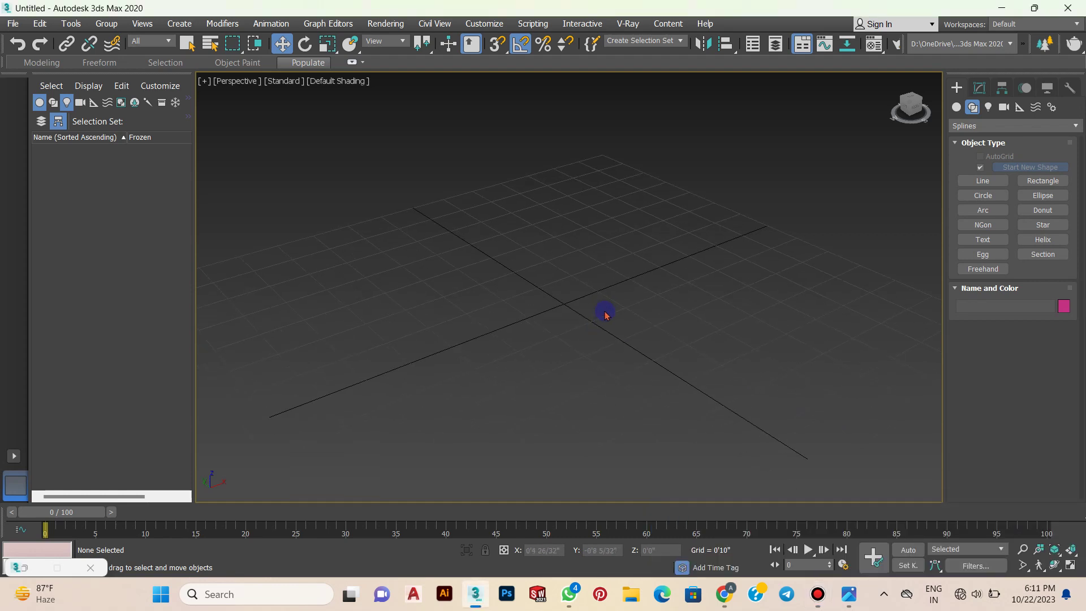
click(956, 106)
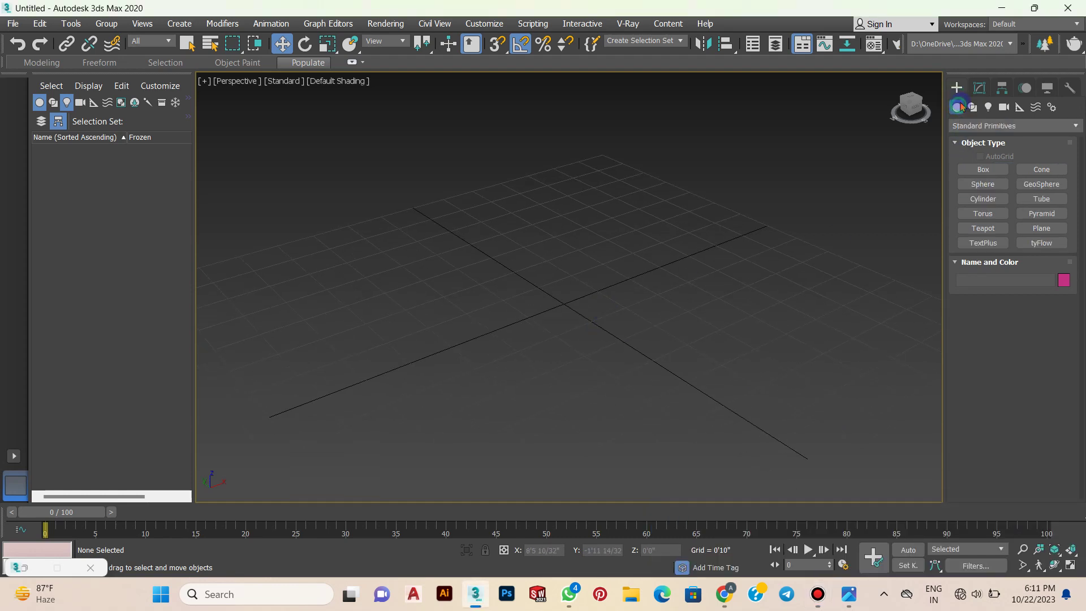
click(984, 170)
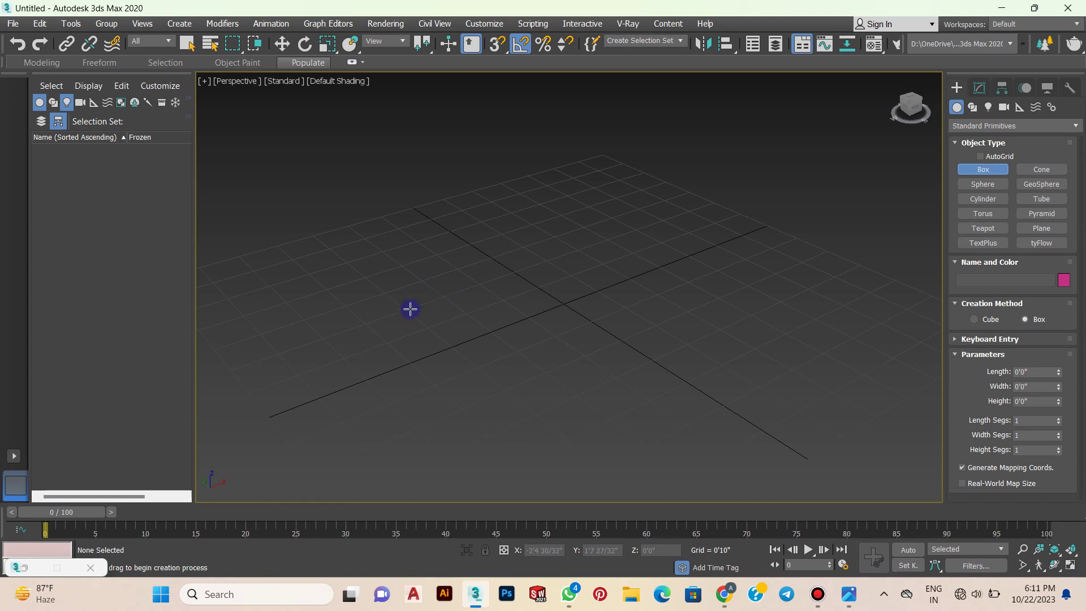
mouse_move(410, 309)
mouse_down()
mouse_move(645, 323)
mouse_move(584, 310)
mouse_move(686, 307)
mouse_up()
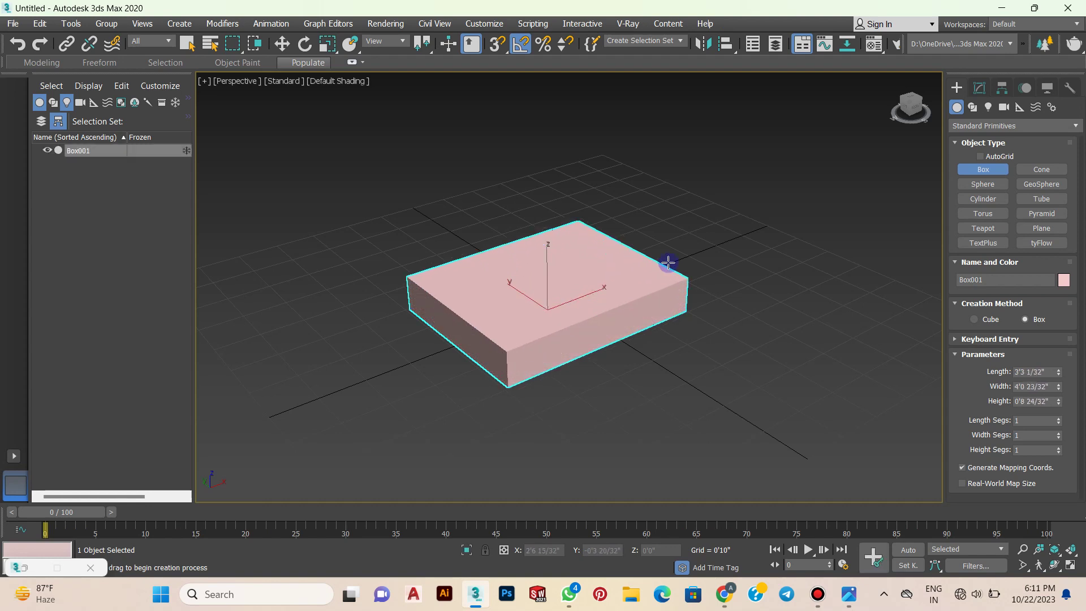
click(637, 164)
key(w)
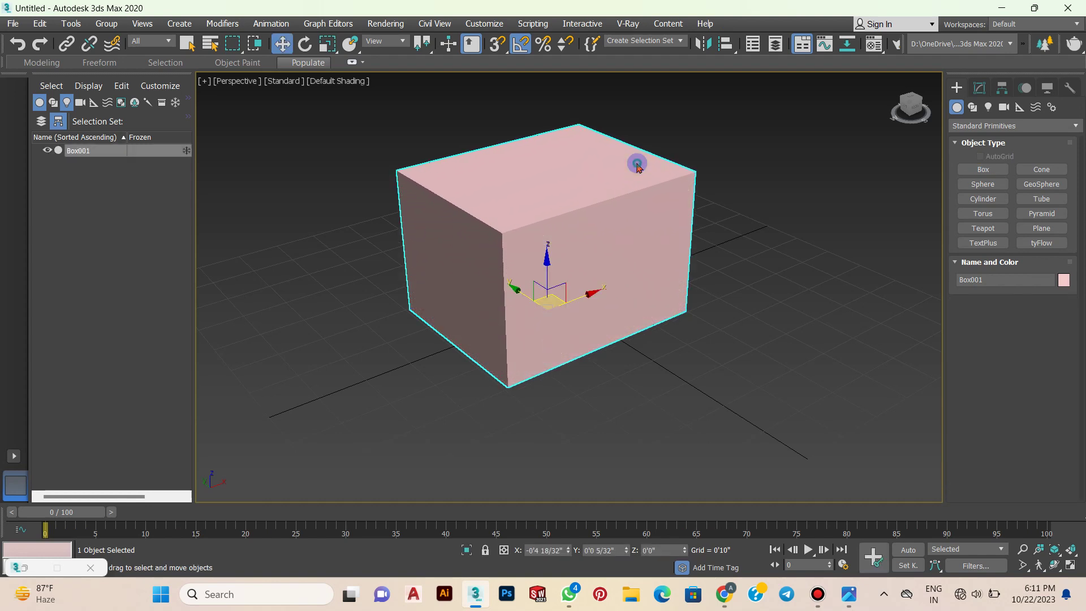
middle_drag(743, 222, 737, 234)
Set the box's length and width to 2'0"
click(979, 87)
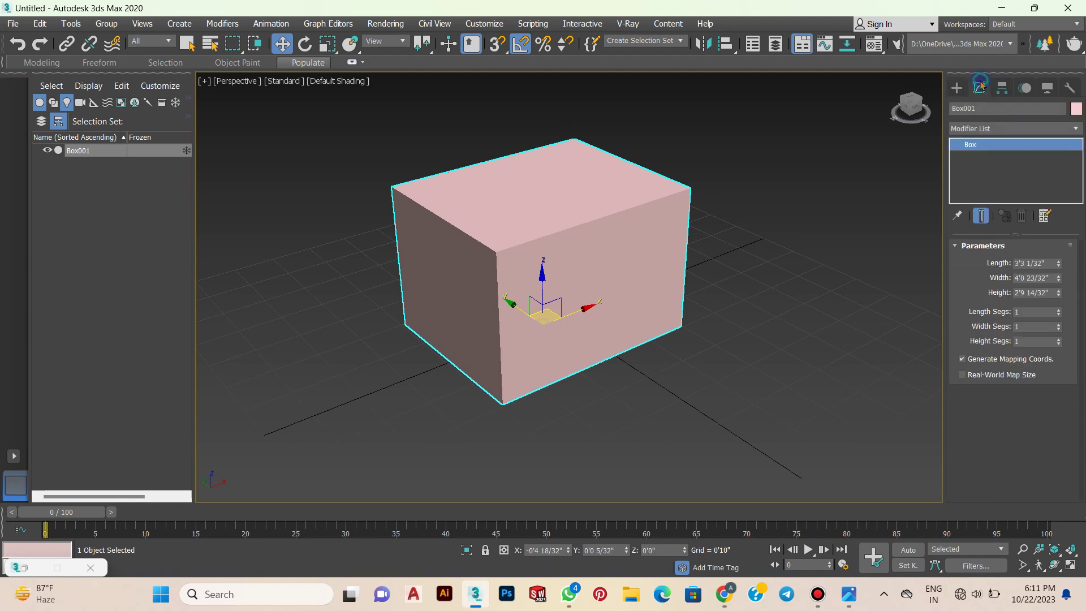
drag(1051, 263, 961, 256)
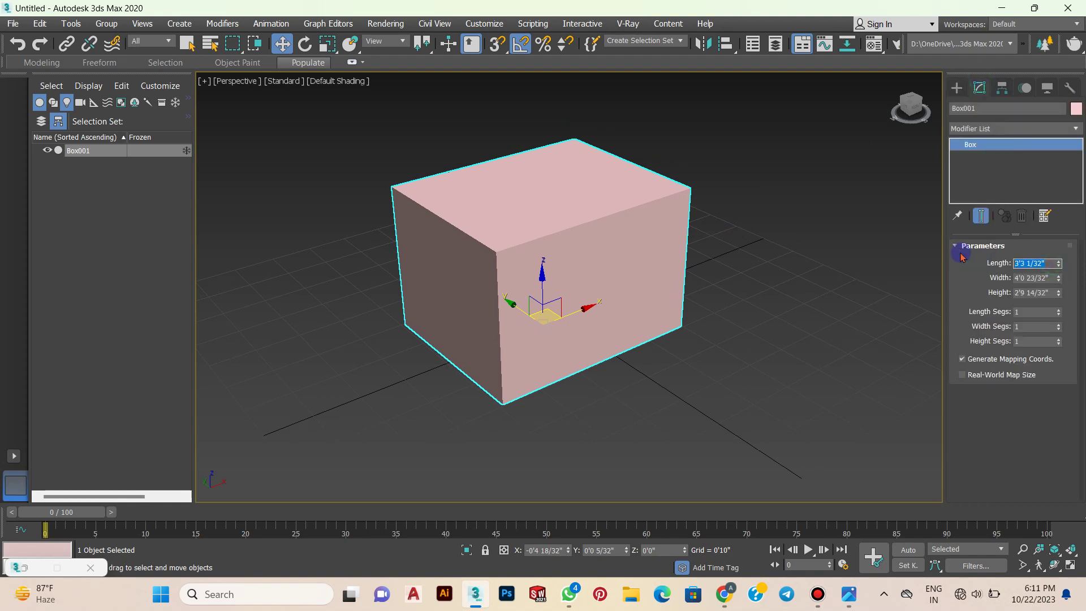
text(2)
text(2')
key(Return)
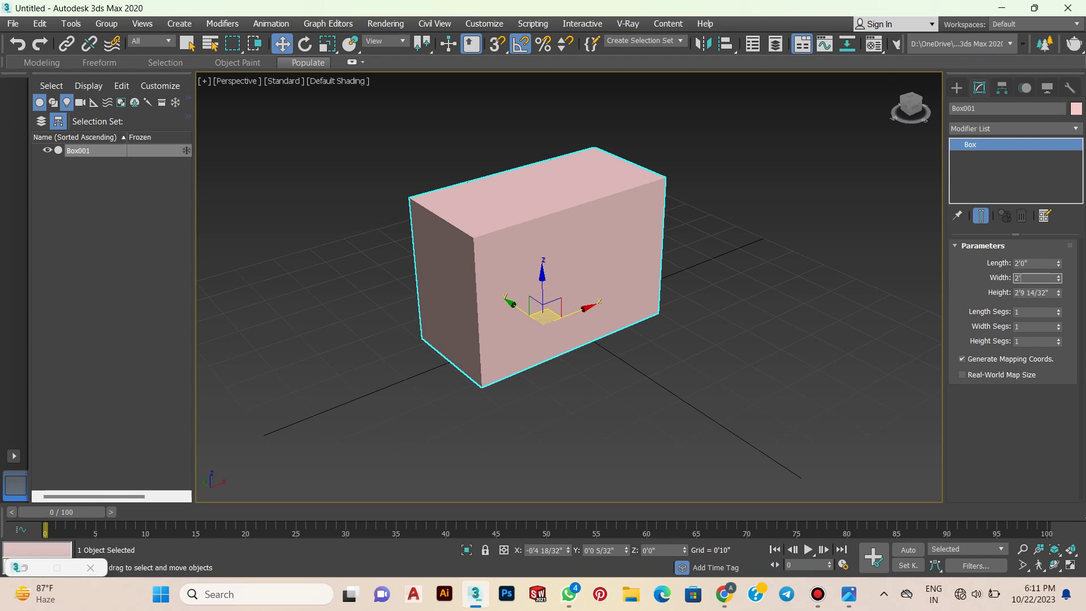
key(Return)
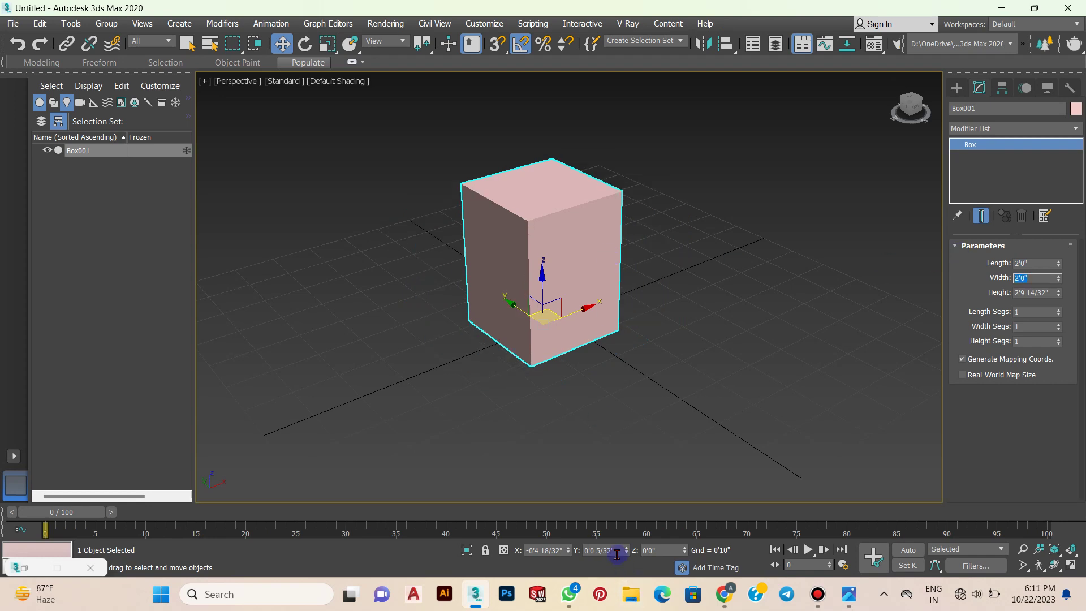
Place the box at X 0, Y 0 and set its height to 2'0", making a cube
click(615, 551)
text(0'0)
key(Return)
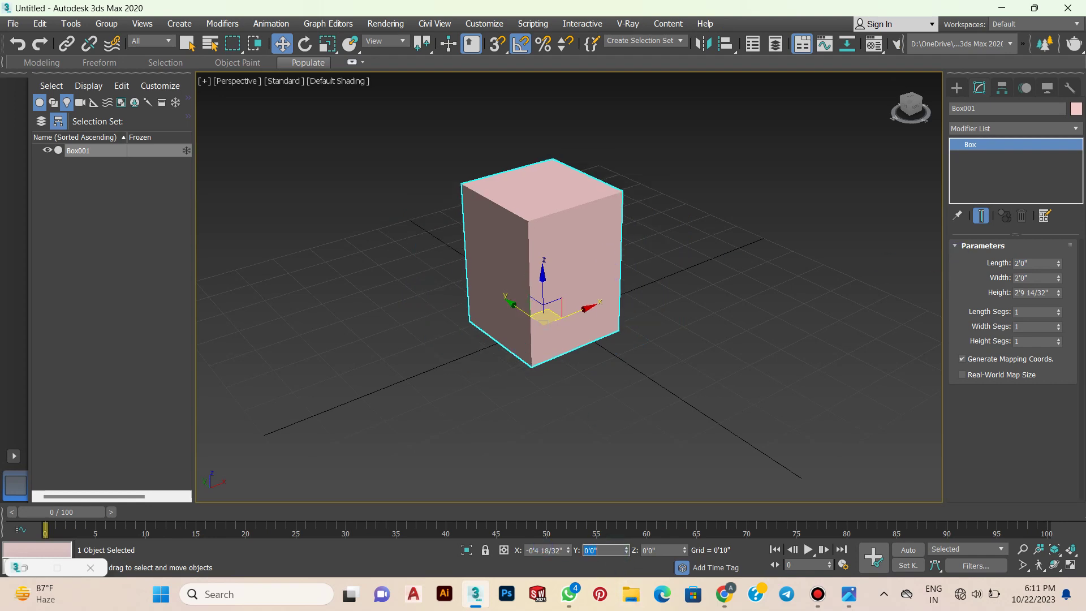
click(558, 548)
text(0)
key(Return)
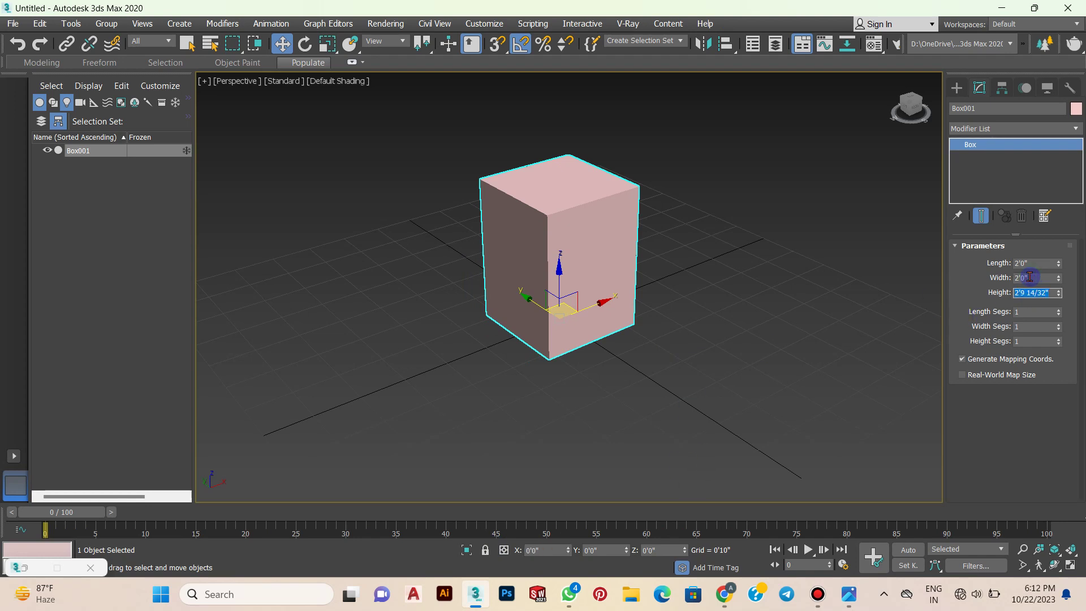
text(2)
key(Return)
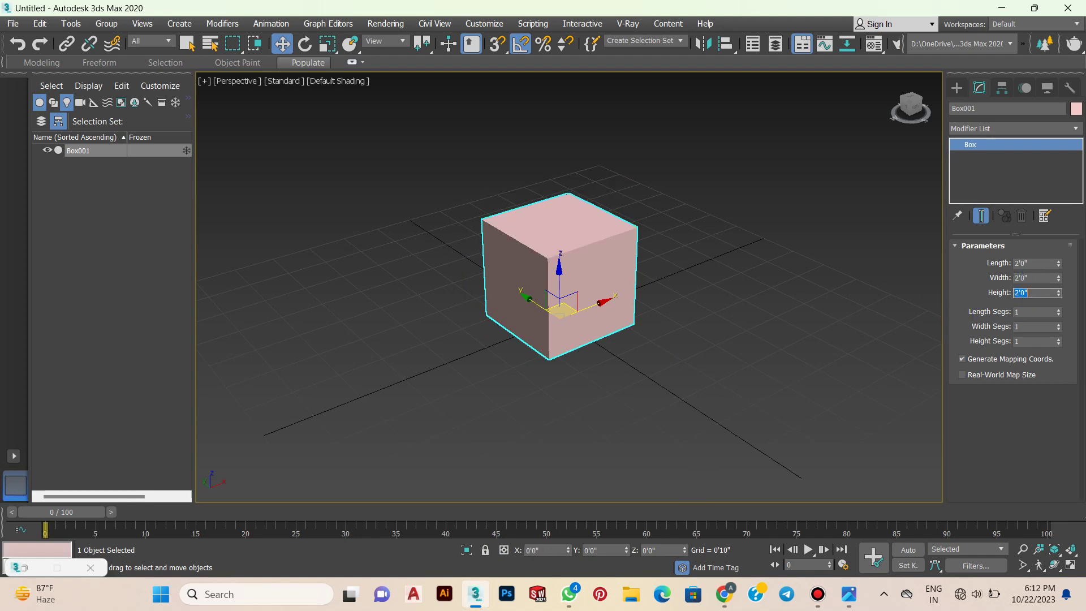
mouse_move(602, 300)
alt+middle_down()
mouse_move(591, 276)
mouse_move(611, 284)
mouse_move(593, 292)
alt+middle_up()
scroll(603, 276, up, 3)
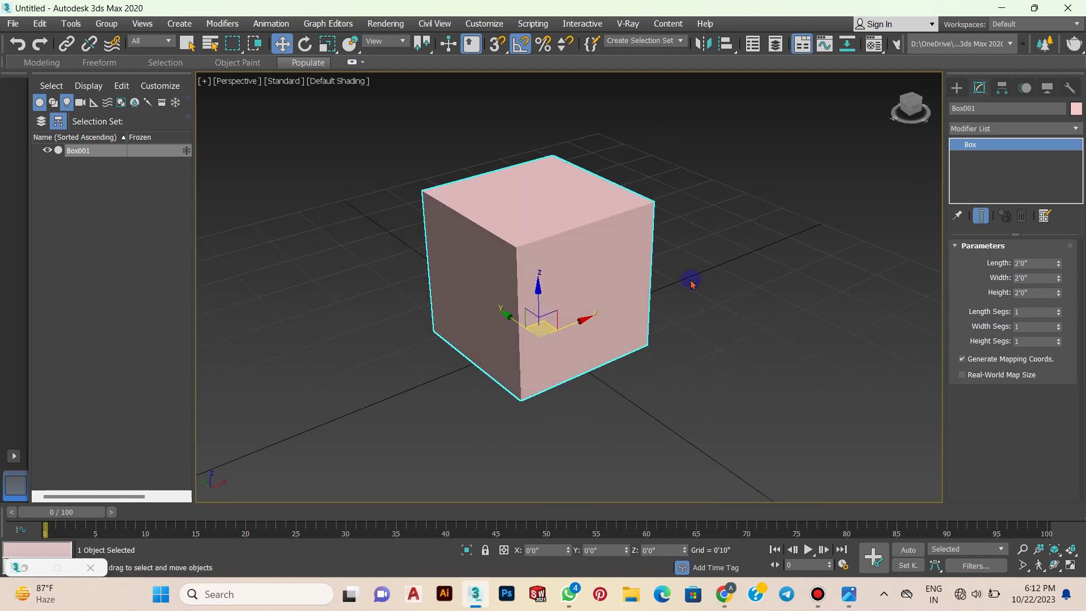
click(818, 594)
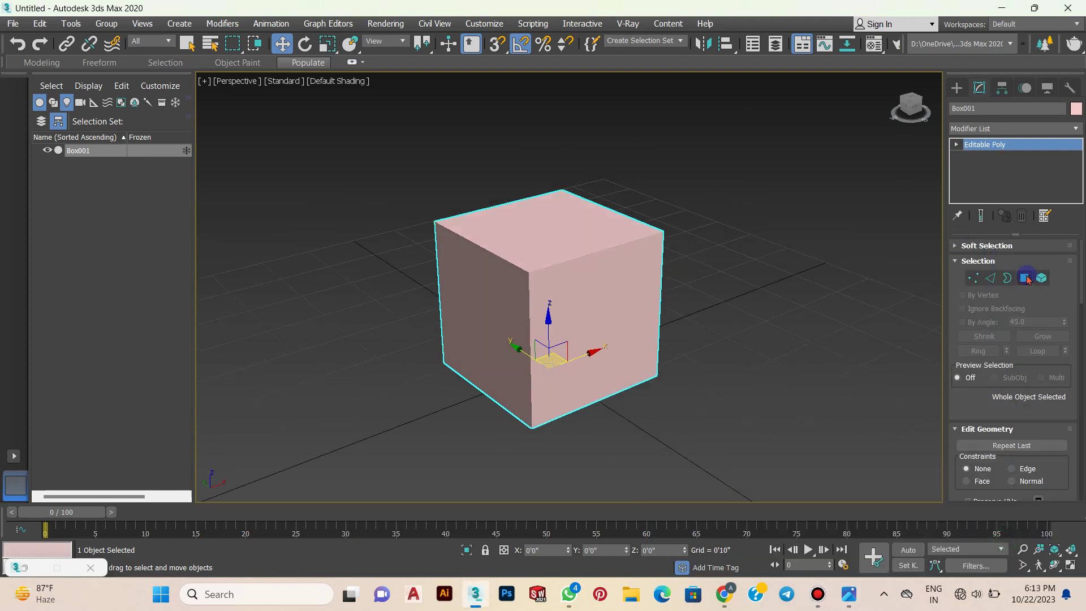
Select the cube's top polygon and inset it by a thin border
click(1026, 277)
click(533, 230)
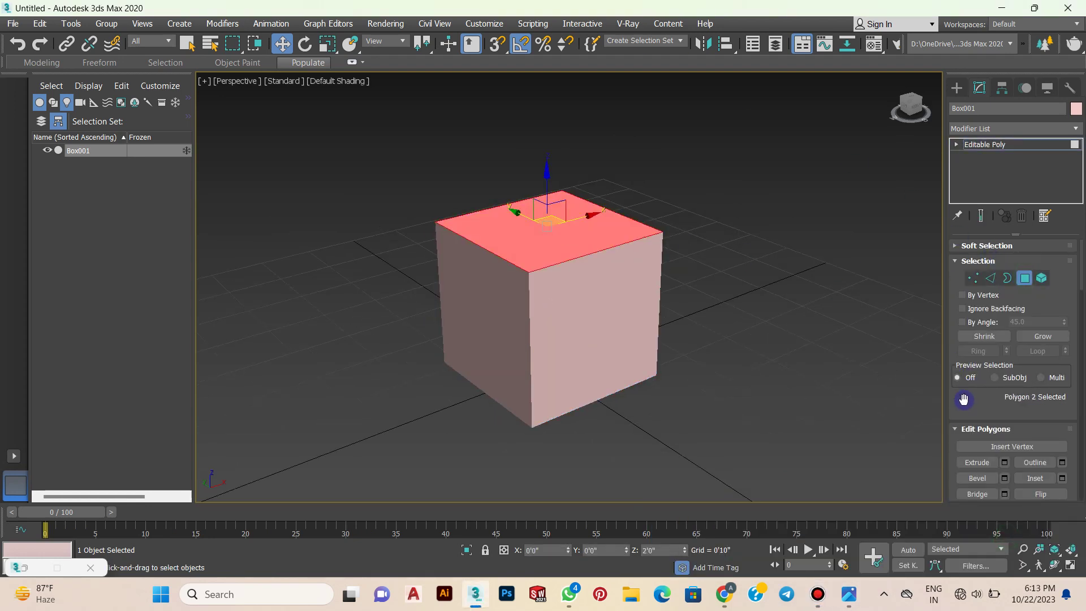
drag(964, 399, 964, 342)
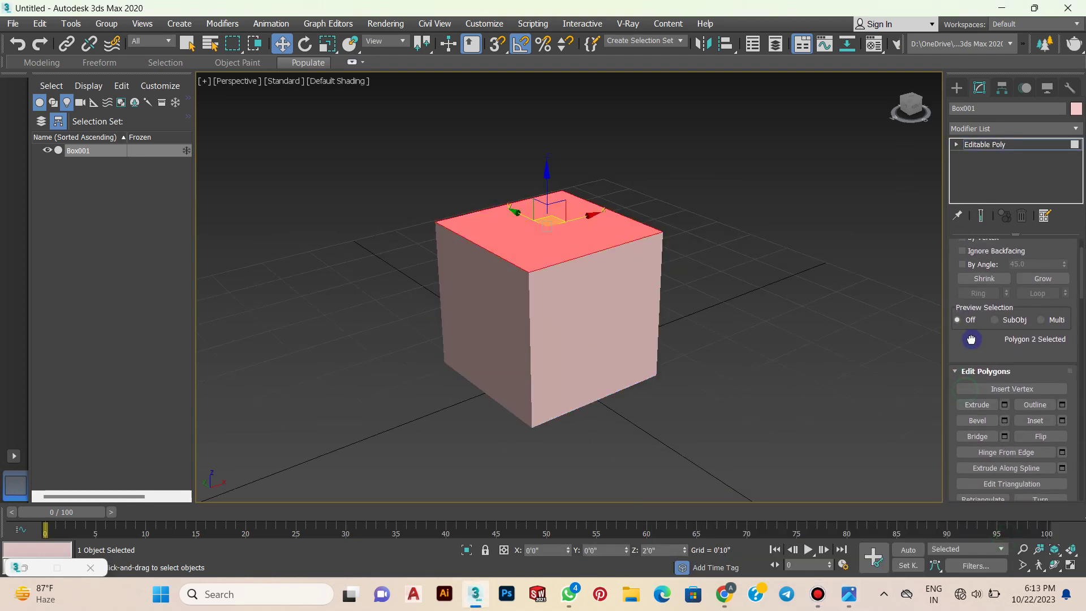
click(1066, 421)
mouse_move(734, 295)
alt+middle_down()
mouse_move(710, 310)
mouse_move(493, 269)
mouse_move(482, 281)
alt+middle_up()
drag(579, 314, 579, 321)
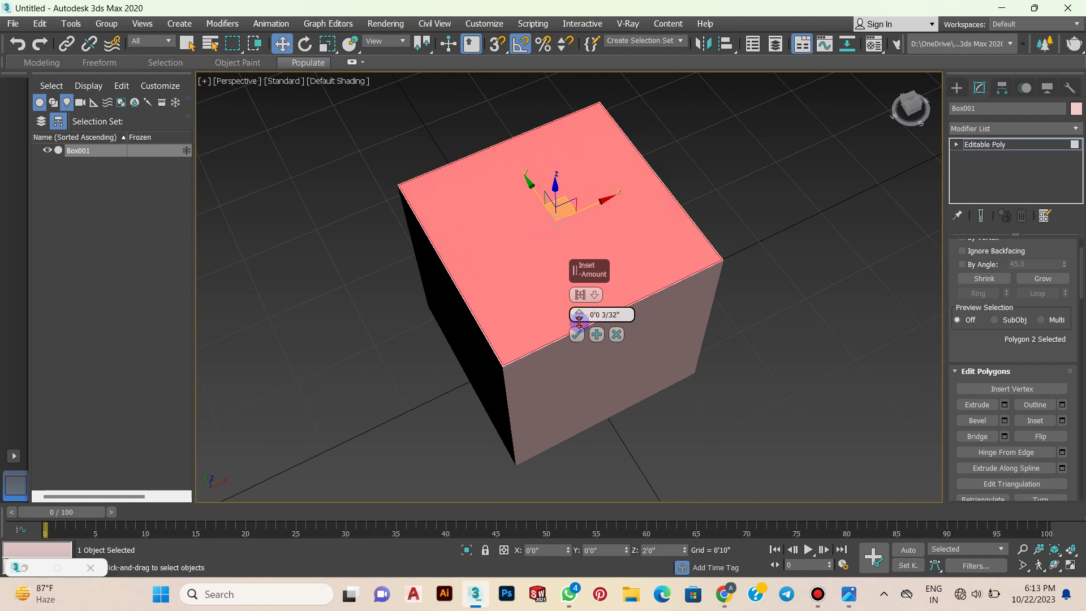
click(576, 334)
alt+middle_drag(713, 344, 715, 308)
Extrude the inset top face down to about -1'8 7/32", hollowing the box
click(1005, 405)
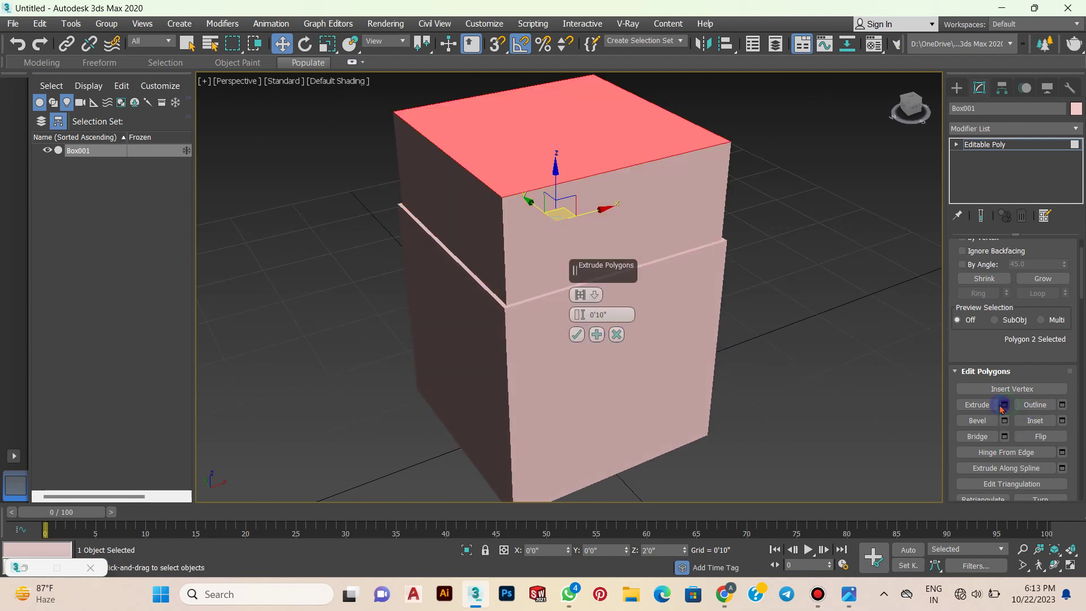
mouse_move(579, 315)
mouse_down()
mouse_move(575, 392)
mouse_move(599, 413)
mouse_up()
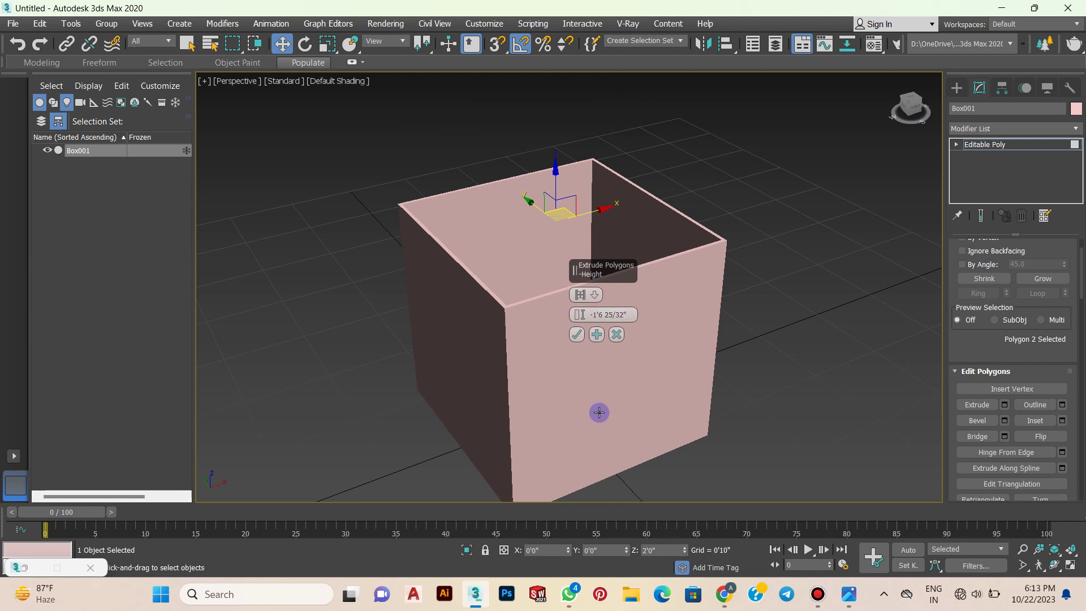
mouse_move(599, 412)
alt+middle_down()
mouse_move(718, 291)
mouse_move(763, 213)
alt+middle_up()
key(alt+w)
key(alt+w)
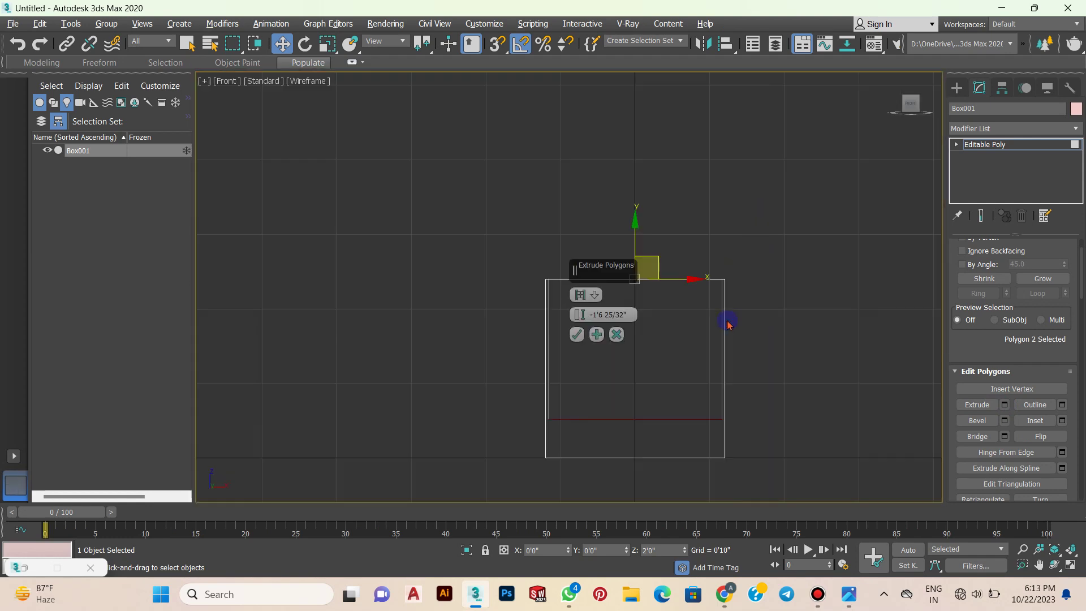
middle_drag(728, 324, 609, 223)
scroll(548, 271, up, 2)
drag(578, 314, 583, 372)
click(577, 337)
key(alt+w)
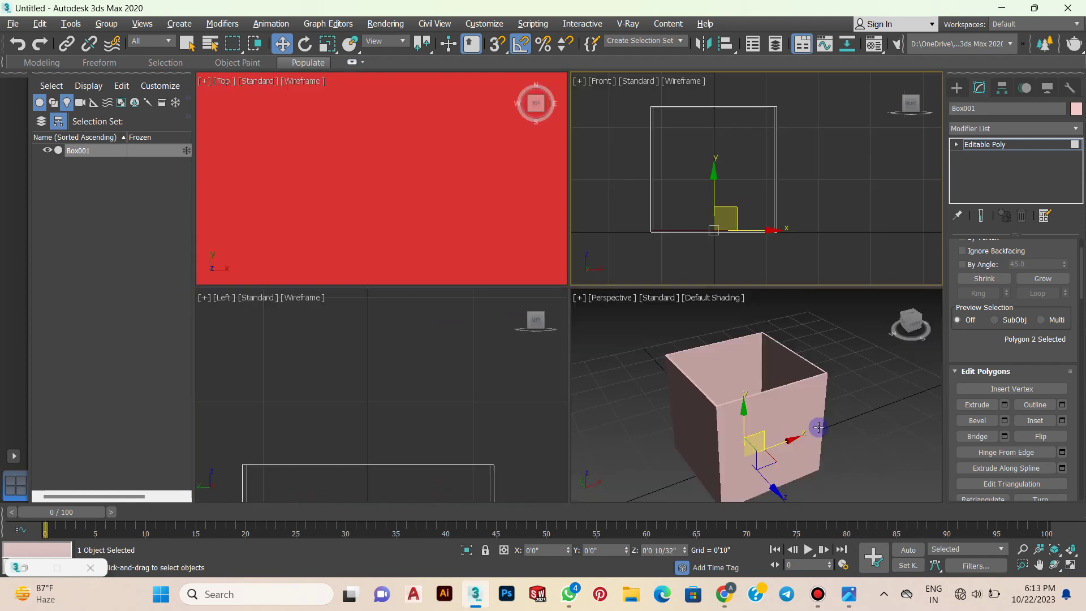
middle_click(752, 364)
key(alt+w)
mouse_move(703, 289)
alt+middle_down()
mouse_move(719, 278)
mouse_move(709, 267)
mouse_move(756, 295)
alt+middle_up()
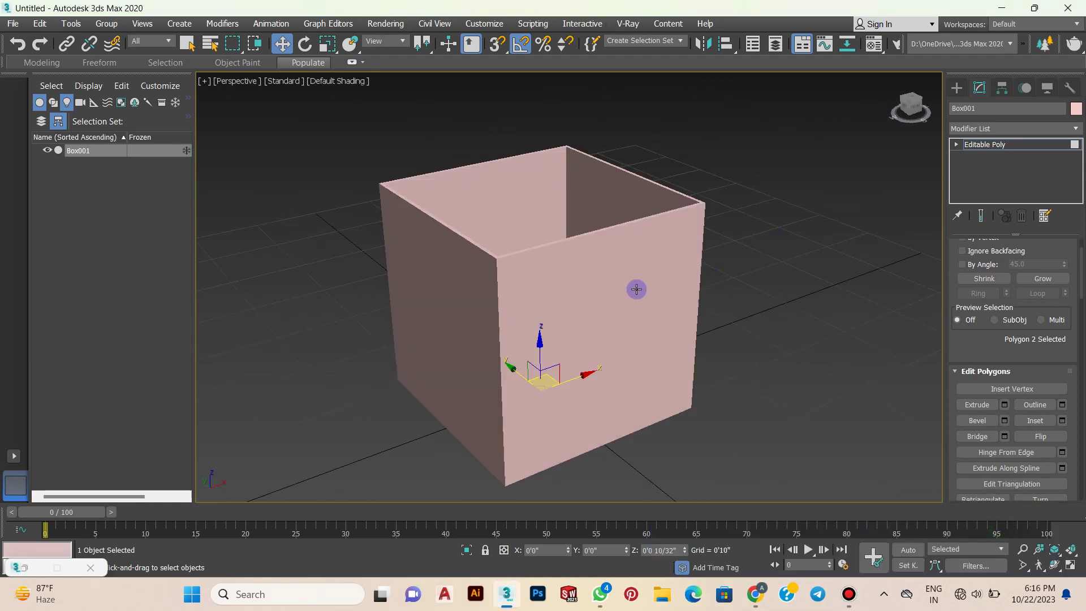
alt+middle_drag(637, 289, 703, 308)
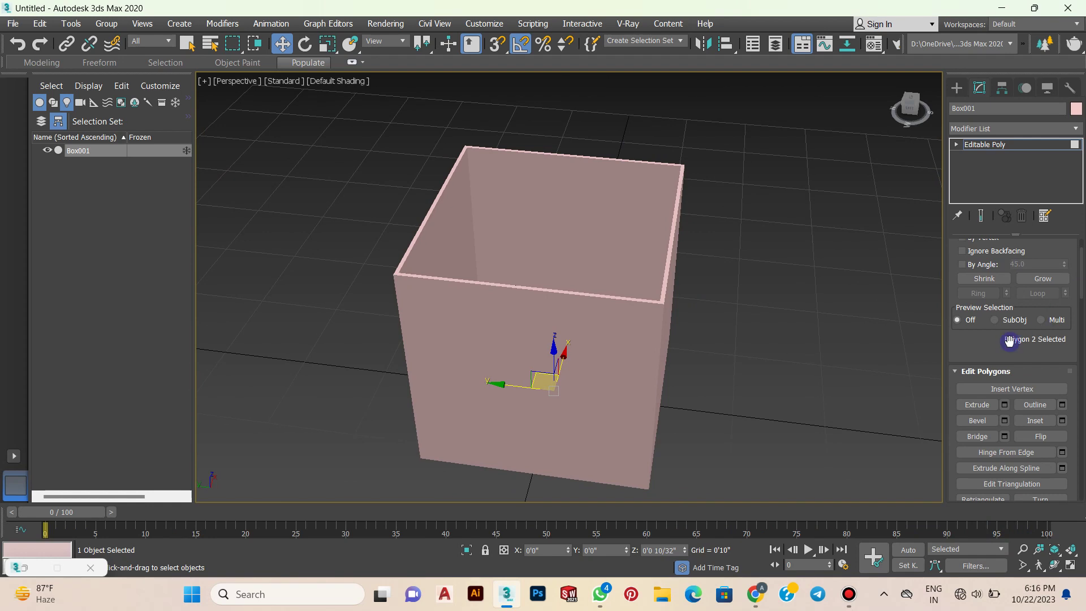
Switch to edge mode and select two vertical edges of the box
scroll(1010, 340, up, 2)
scroll(645, 289, up, 1)
scroll(644, 291, up, 3)
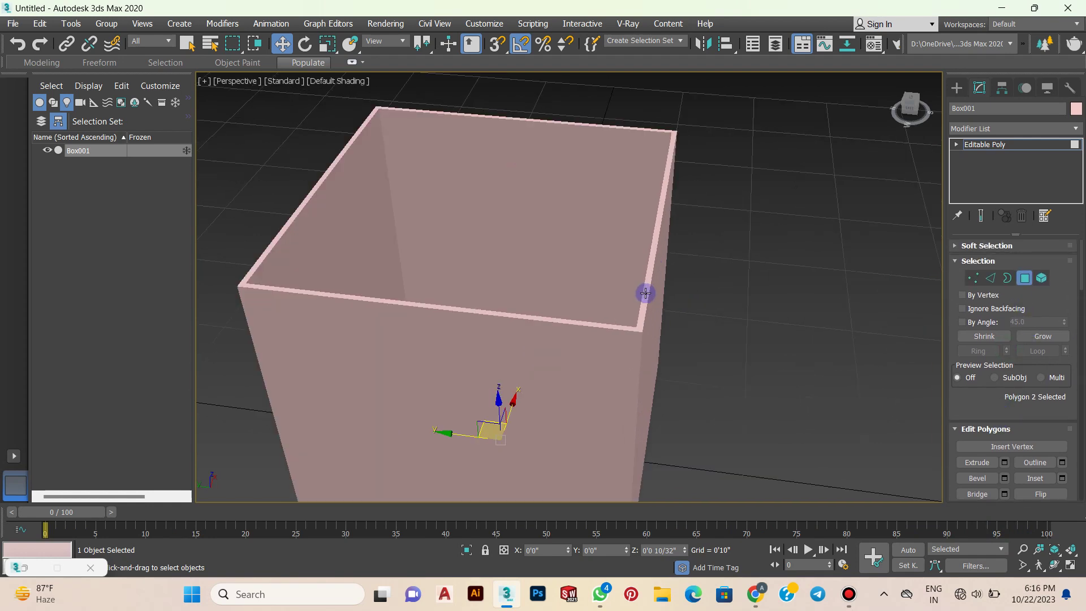
click(645, 293)
mouse_move(748, 297)
middle_down()
mouse_move(715, 242)
mouse_move(748, 251)
middle_up()
click(987, 279)
scroll(775, 285, down, 4)
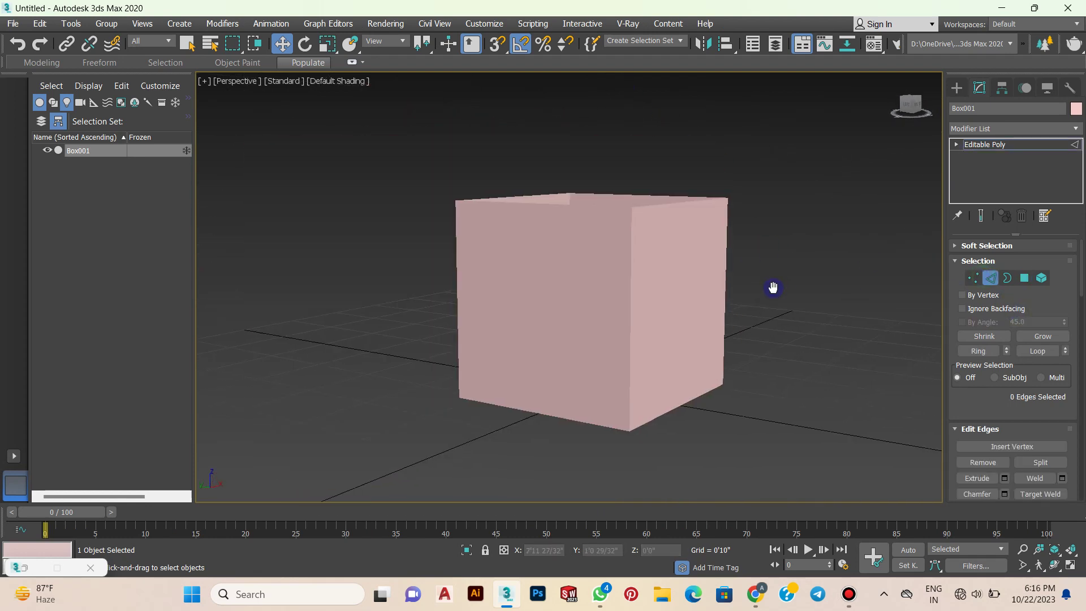
scroll(764, 282, down, 1)
drag(761, 273, 359, 315)
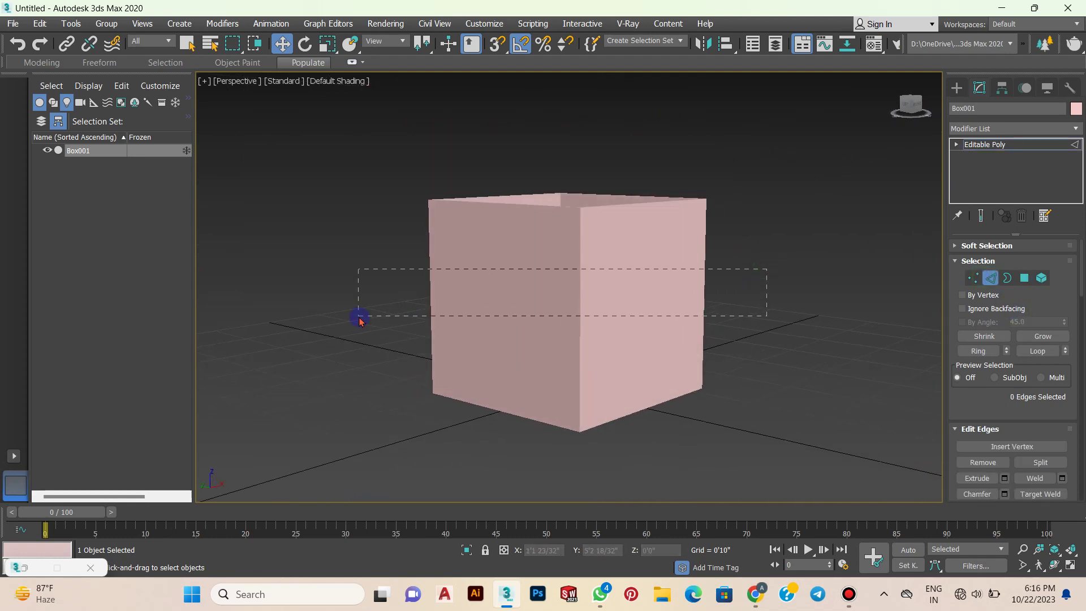
middle_drag(758, 293, 760, 306)
click(578, 317)
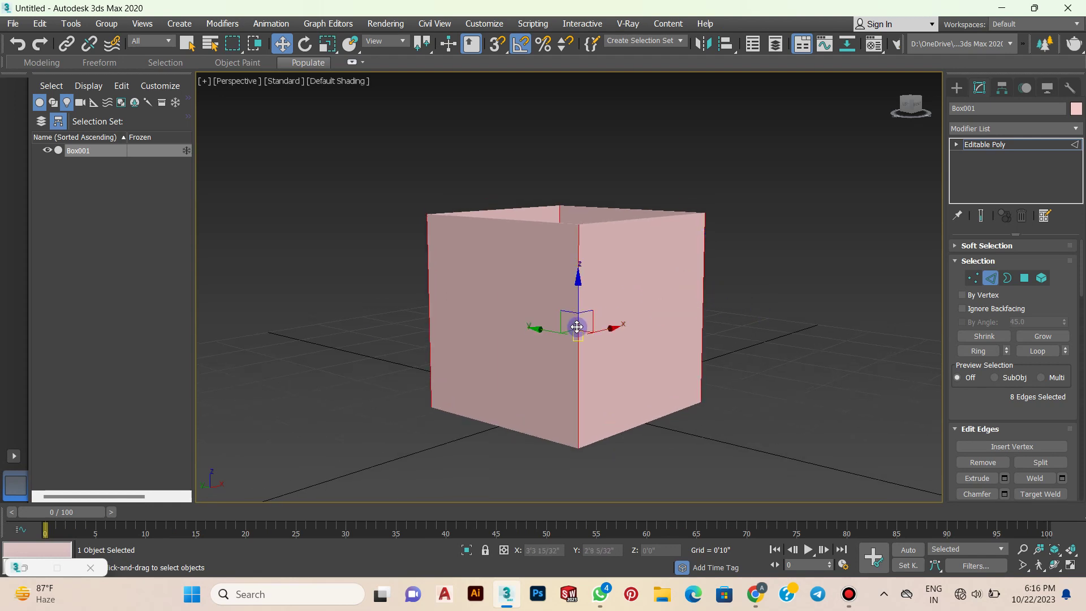
ctrl+click(702, 318)
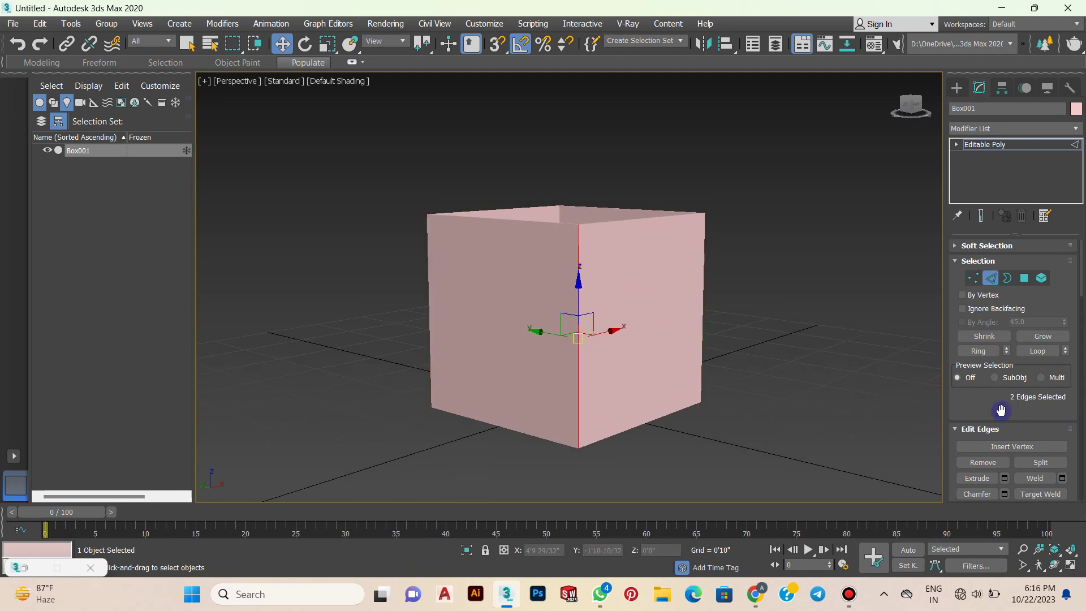
Try Connect Edges, then turn on Edged Faces (F4) and orbit to view the open top
drag(1001, 410, 1000, 361)
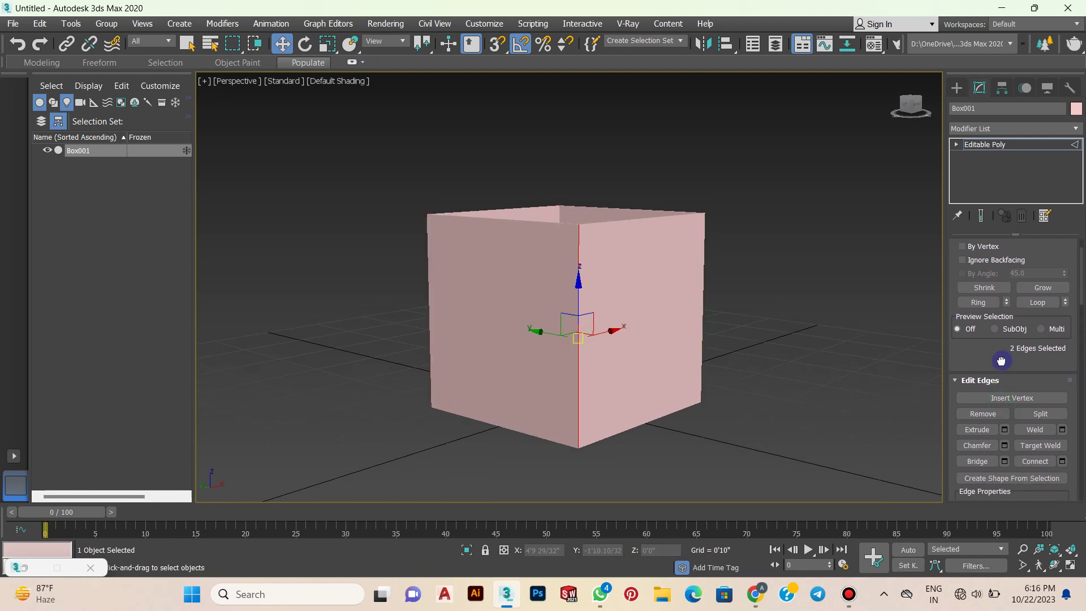
click(1063, 461)
middle_drag(877, 381, 788, 371)
key(F4)
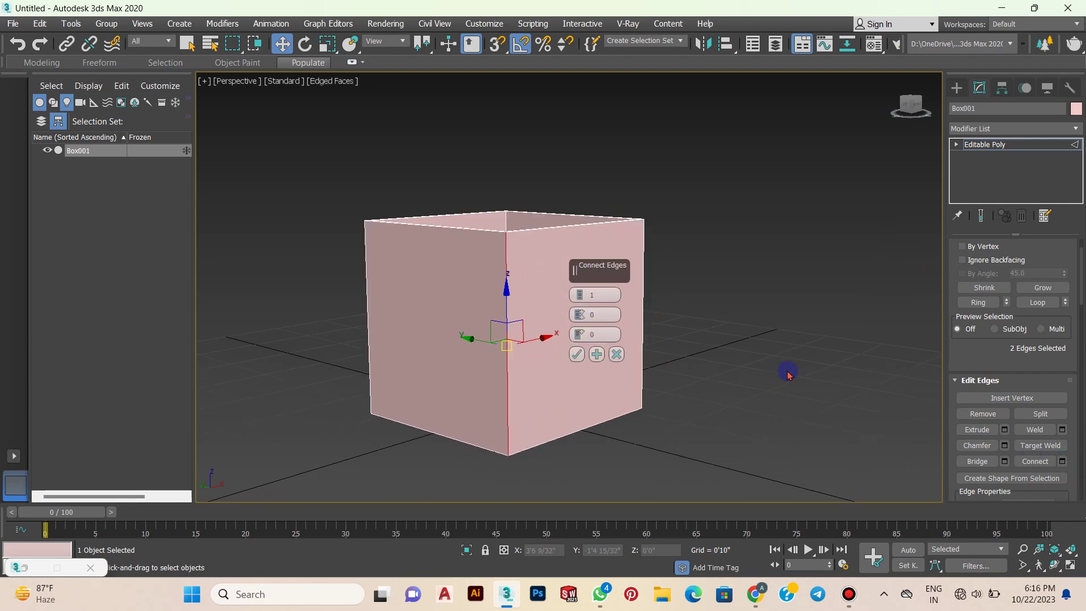
mouse_move(722, 346)
alt+middle_down()
mouse_move(711, 347)
mouse_move(686, 395)
mouse_move(701, 395)
mouse_move(690, 360)
alt+middle_up()
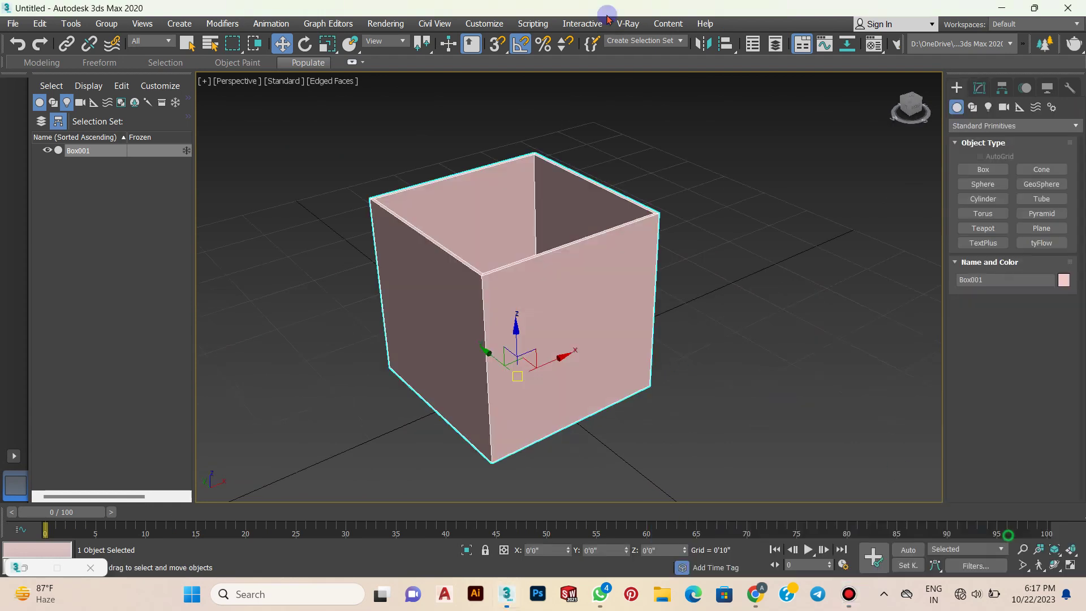
Apply the yellow VRayMtl from the Material Editor to the box
middle_drag(755, 180, 774, 182)
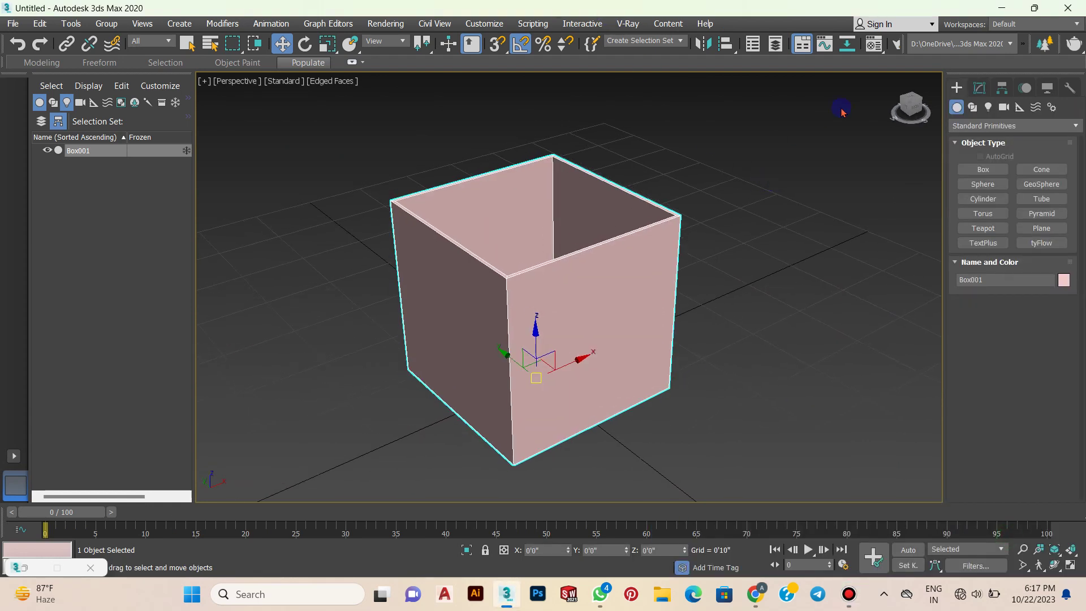
click(874, 44)
middle_drag(620, 225, 607, 228)
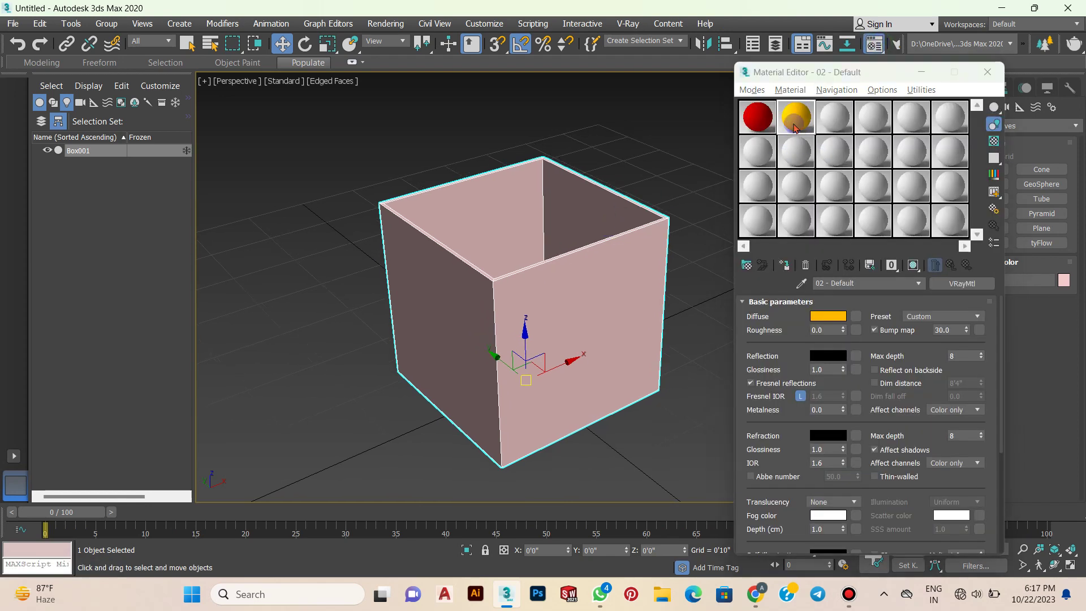
drag(625, 287, 625, 287)
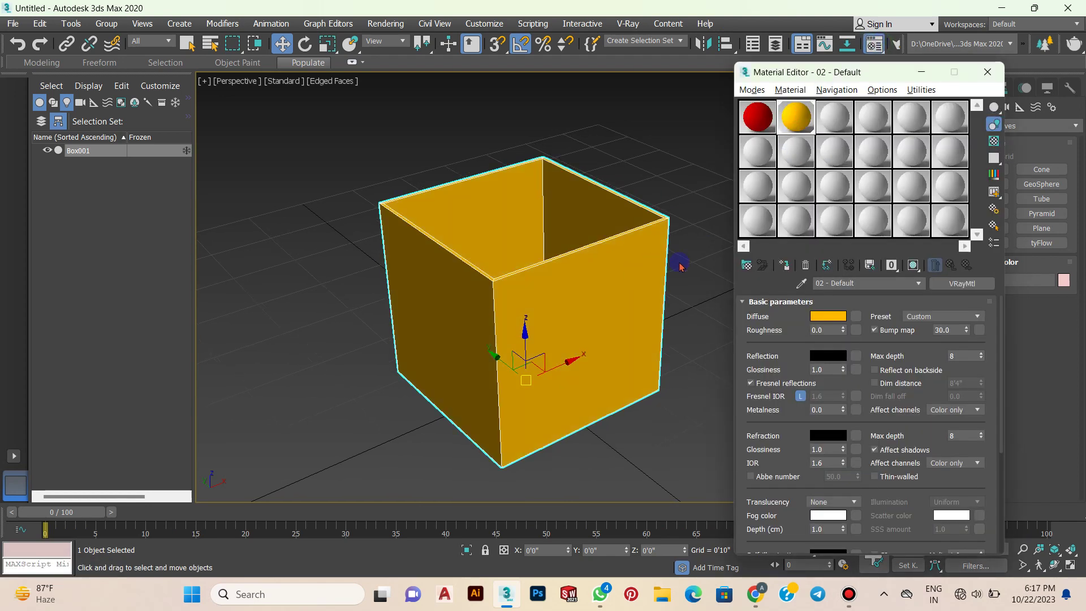
middle_drag(717, 255, 700, 253)
Raise the material's diffuse green value for a stronger yellow
click(827, 319)
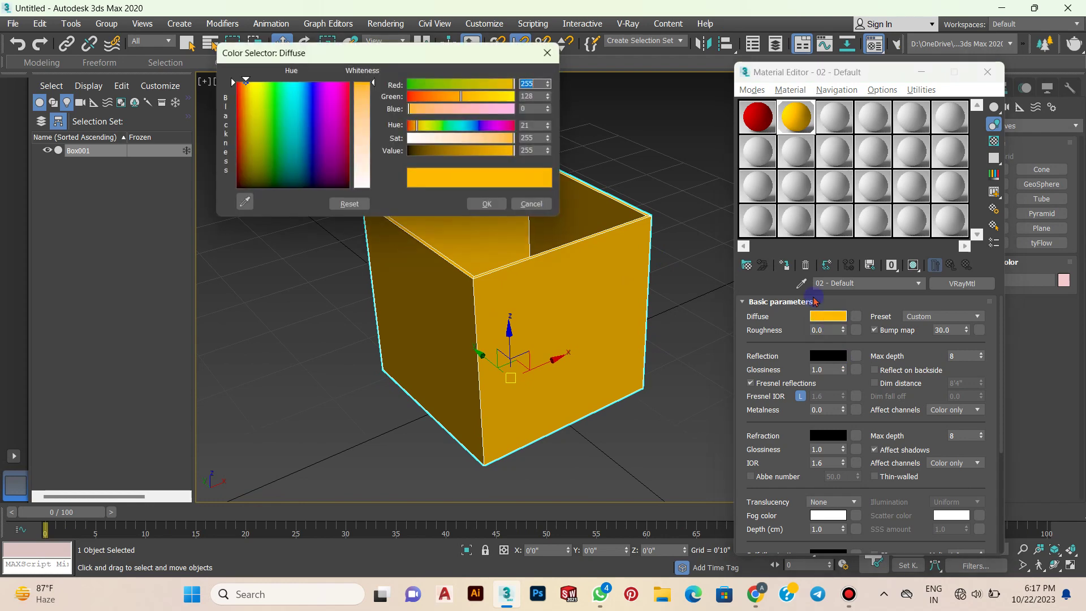
drag(461, 96, 486, 98)
click(487, 203)
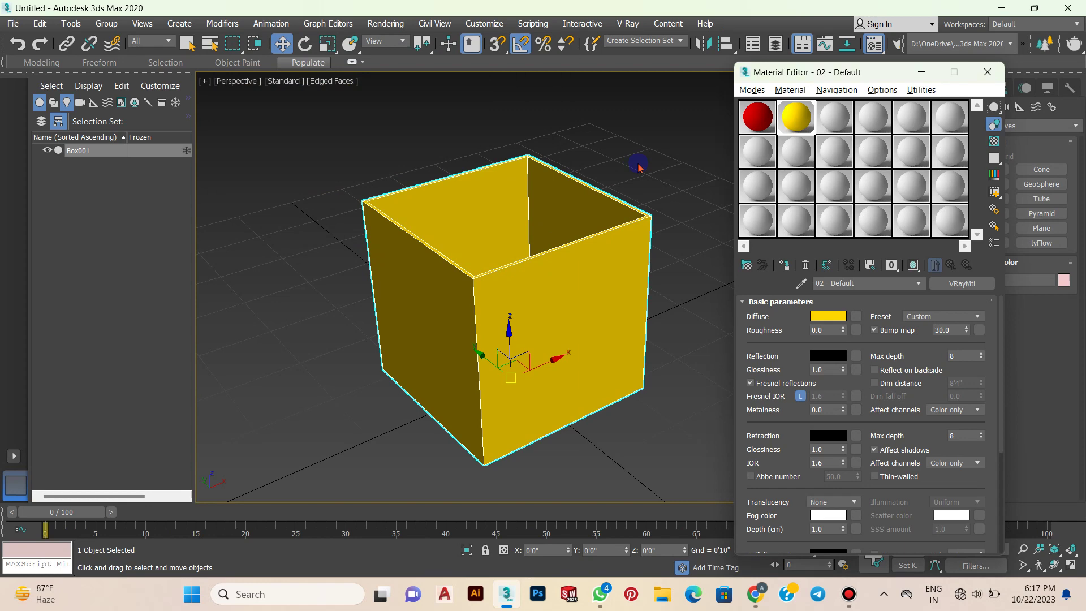
click(639, 168)
click(922, 72)
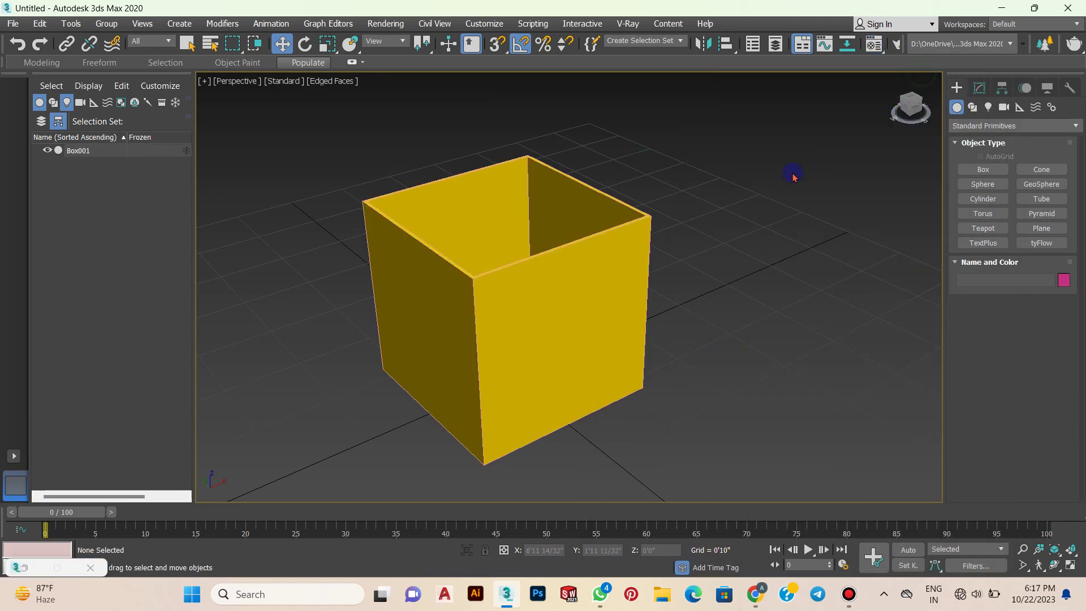
Draw a second box, snapped over the body's footprint, as the lid
click(983, 169)
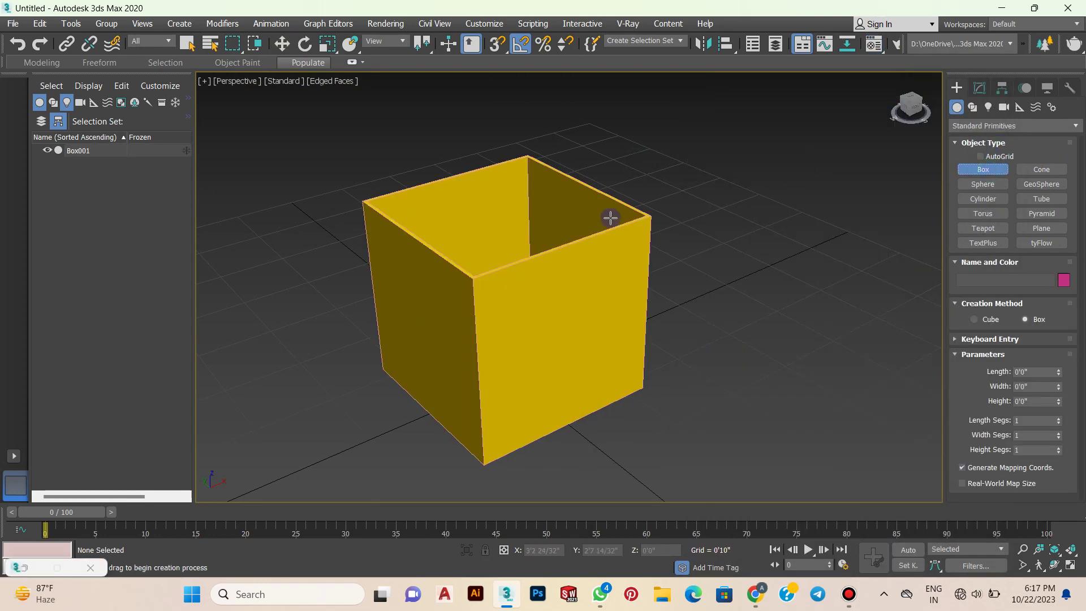
key(alt+w)
key(alt+w)
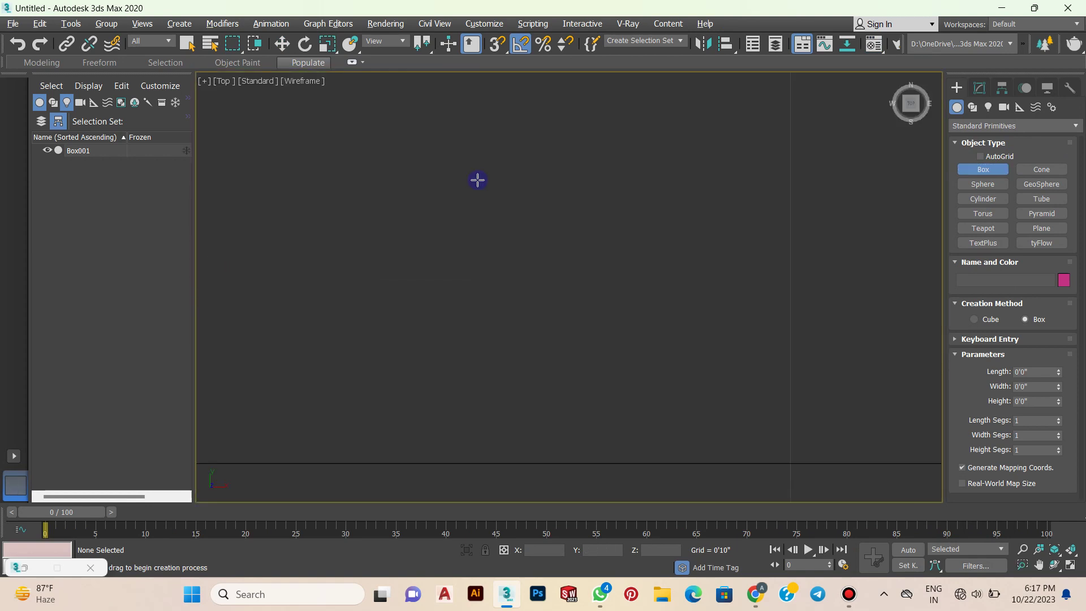
scroll(572, 269, down, 3)
scroll(691, 298, down, 3)
middle_drag(373, 207, 396, 206)
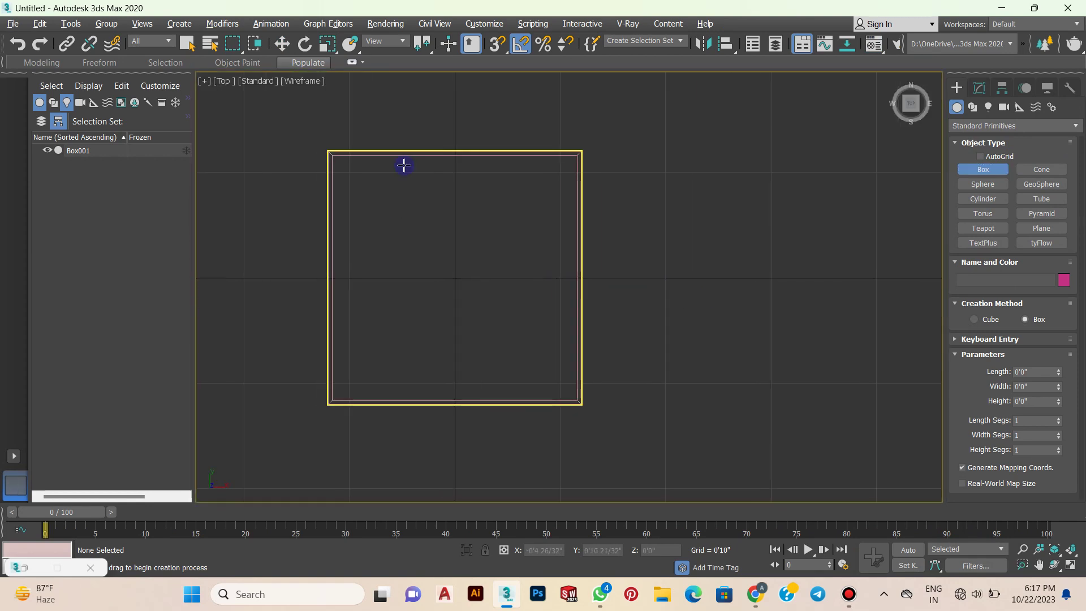
key(s)
middle_drag(320, 134, 326, 136)
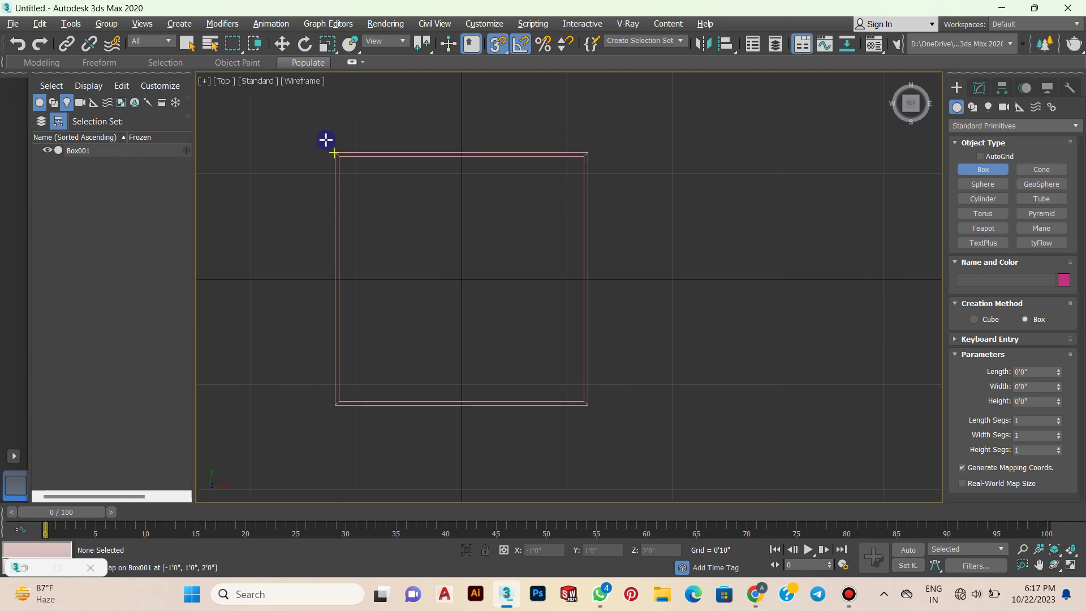
drag(335, 152, 594, 405)
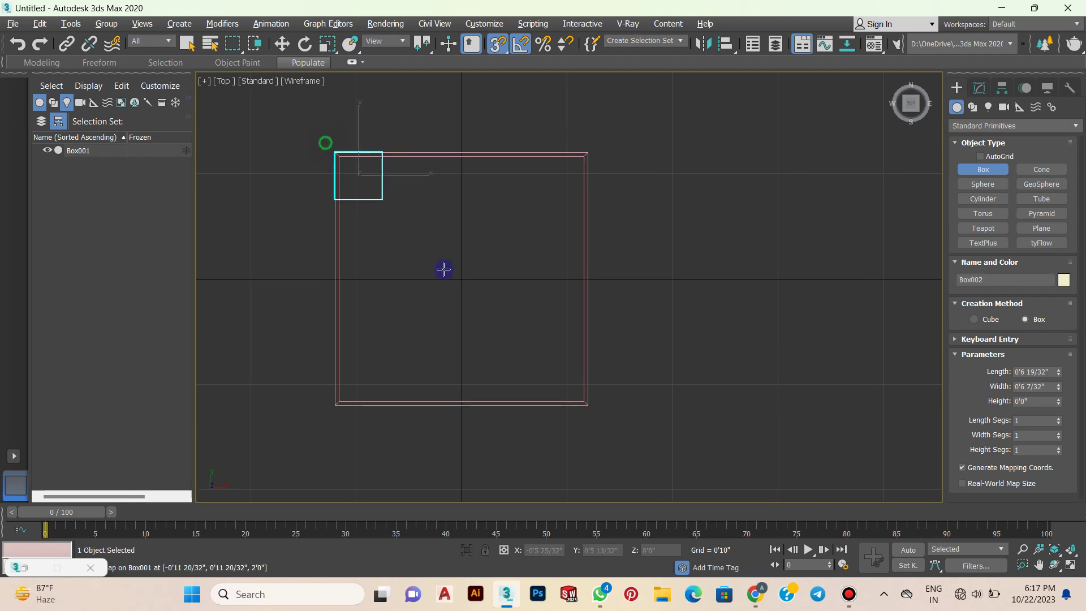
click(580, 366)
Move the lid onto the box body in the Front view, undoing the last move
key(w)
key(alt+w)
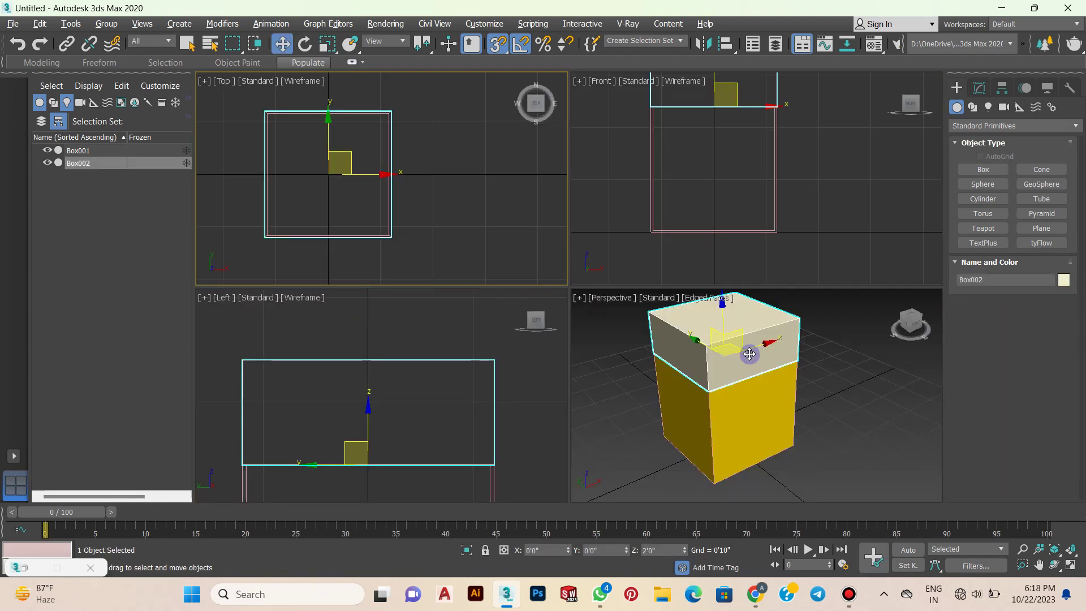
key(alt+w)
key(alt+w)
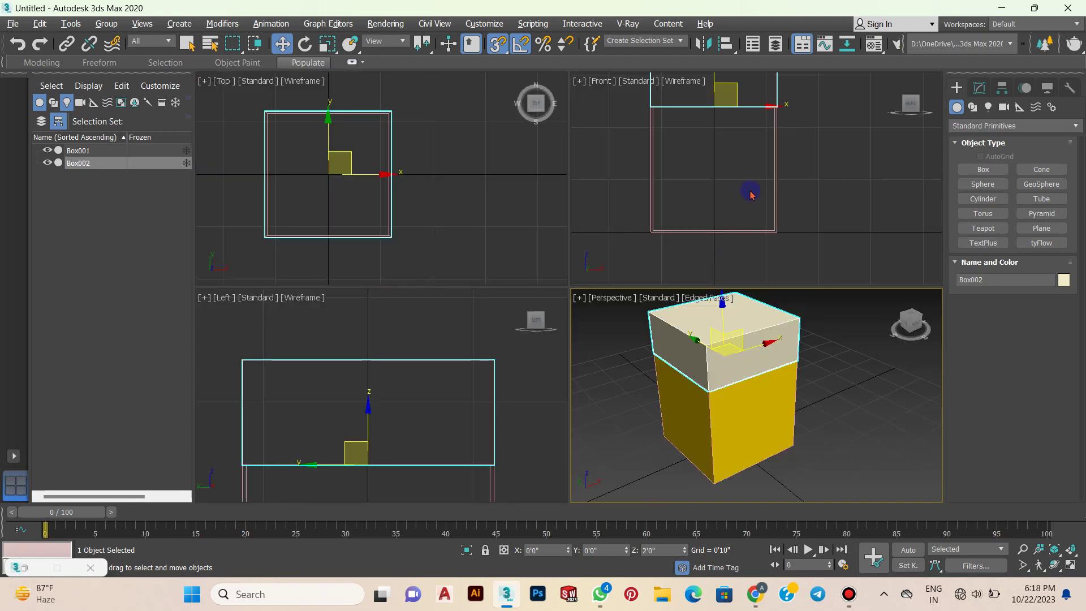
click(751, 195)
key(alt+w)
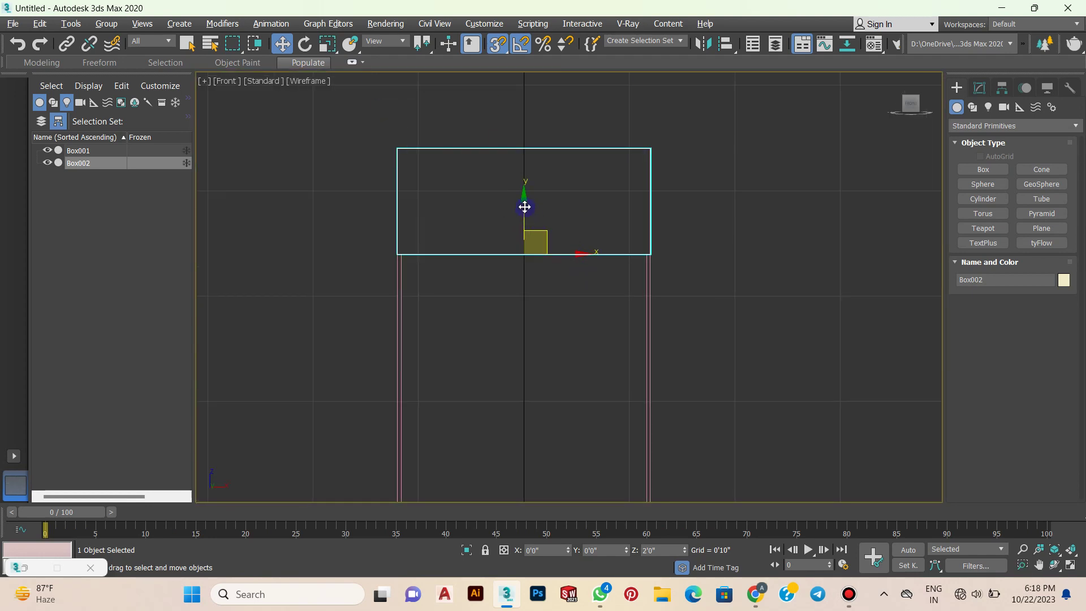
drag(524, 207, 517, 250)
key(ctrl+z)
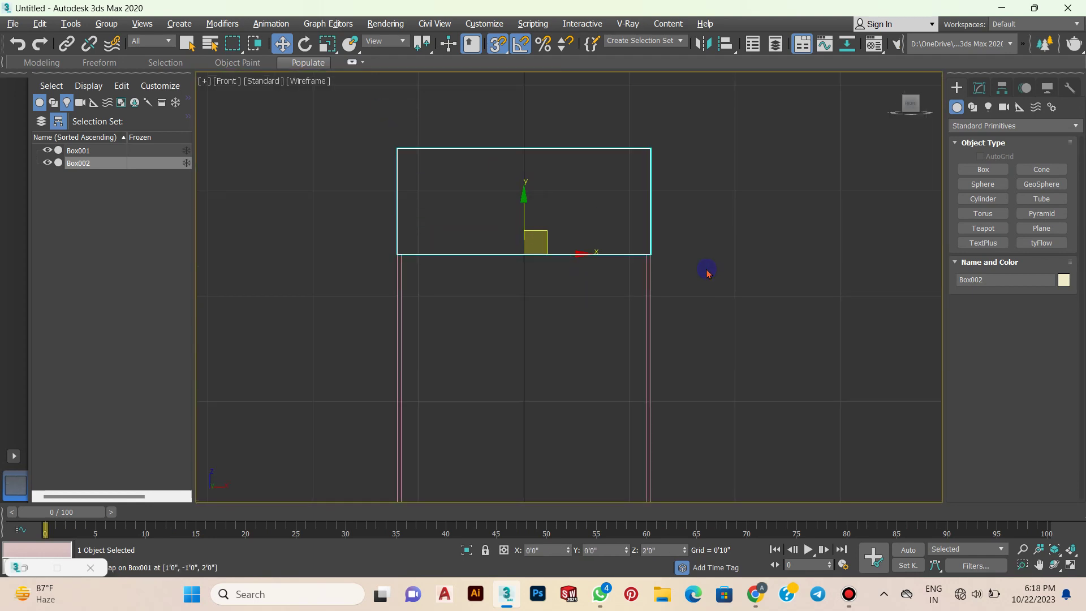
With snapping off, lower the lid about 0'9 29/32" over the box rim
key(s)
drag(523, 209, 520, 319)
click(851, 594)
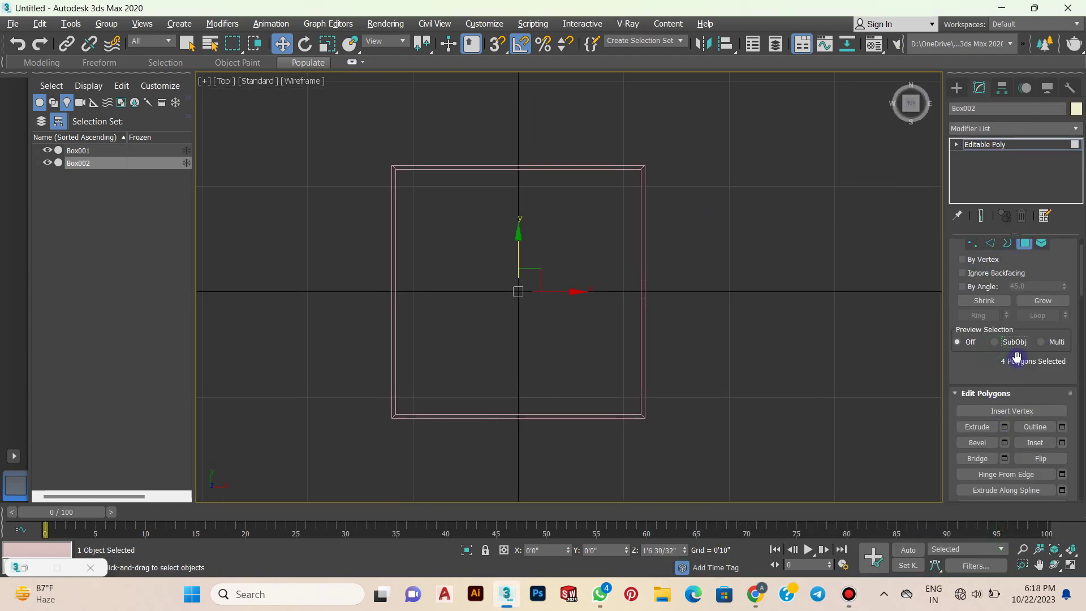
scroll(1047, 277, up, 1)
scroll(1001, 399, down, 1)
scroll(1027, 389, down, 1)
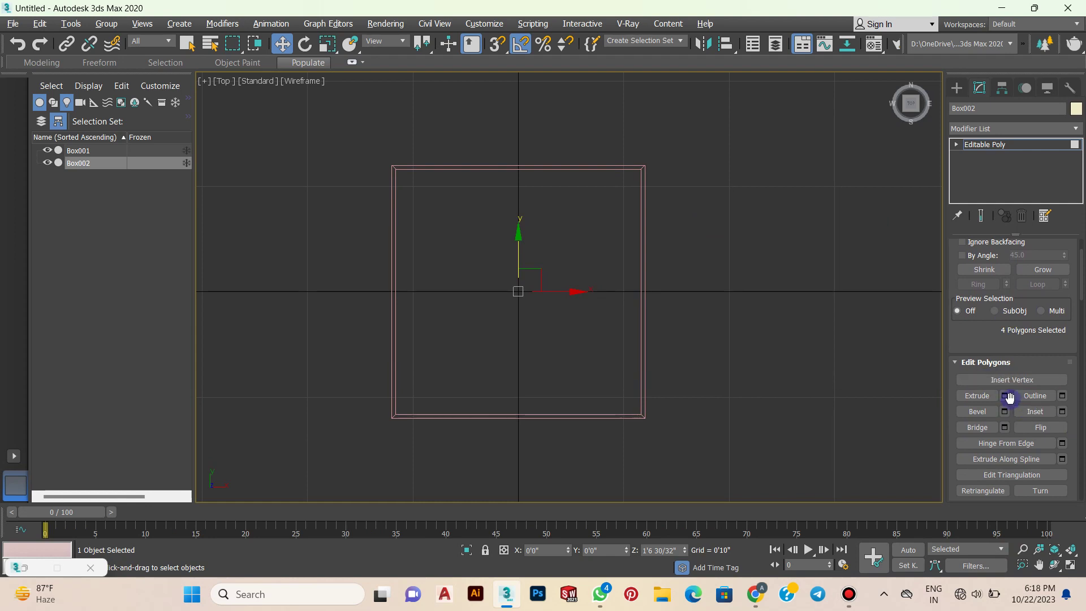
Extrude the lid's four side faces outward by Local Normal, about 0'0 6/32"
click(1006, 397)
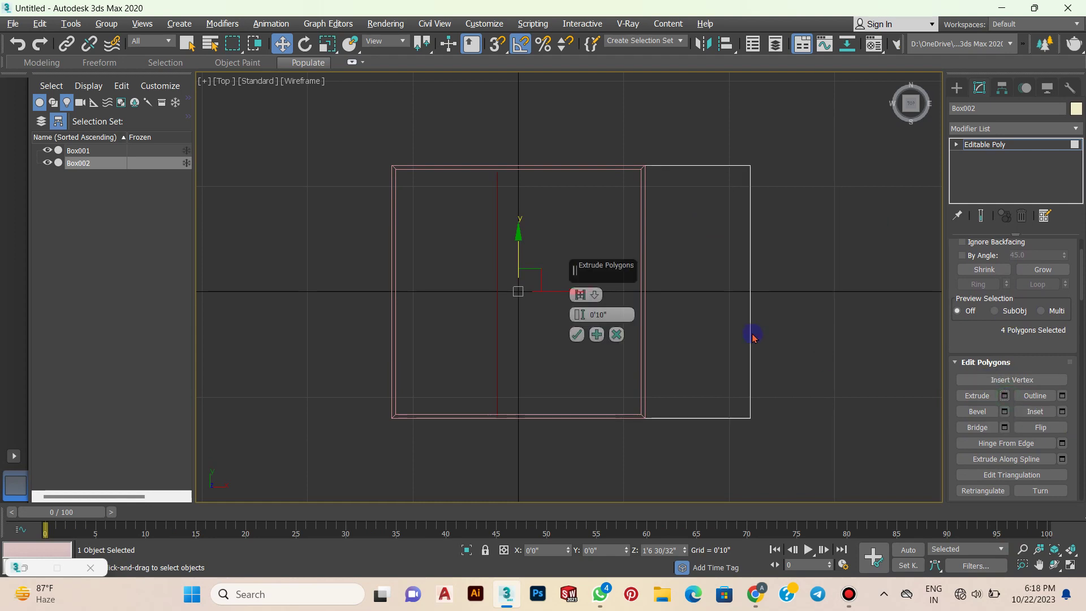
click(596, 295)
click(620, 325)
drag(579, 315, 579, 402)
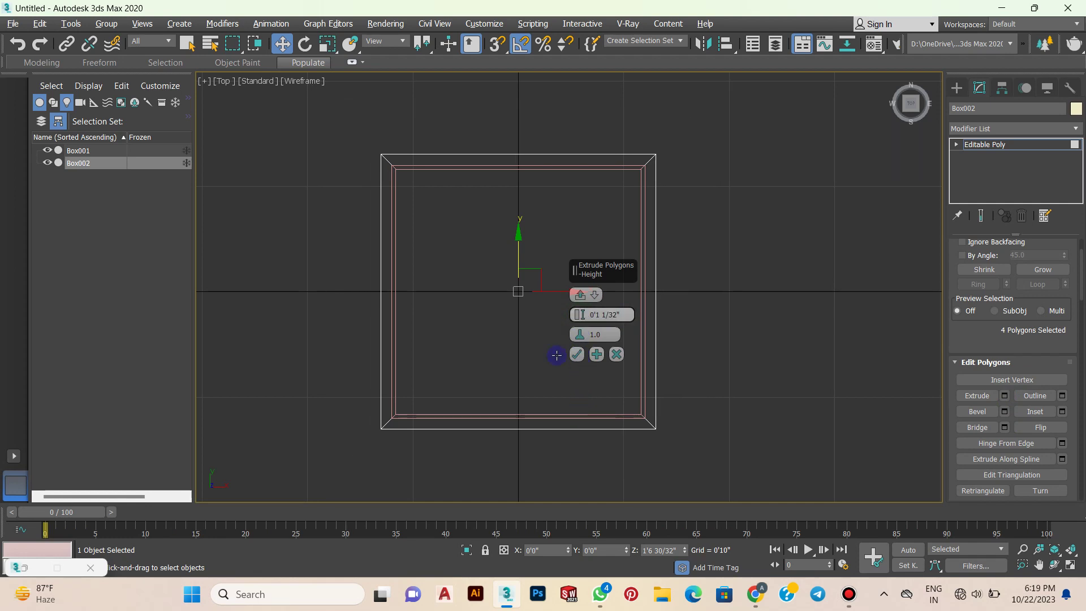
scroll(450, 189, up, 2)
scroll(482, 252, up, 3)
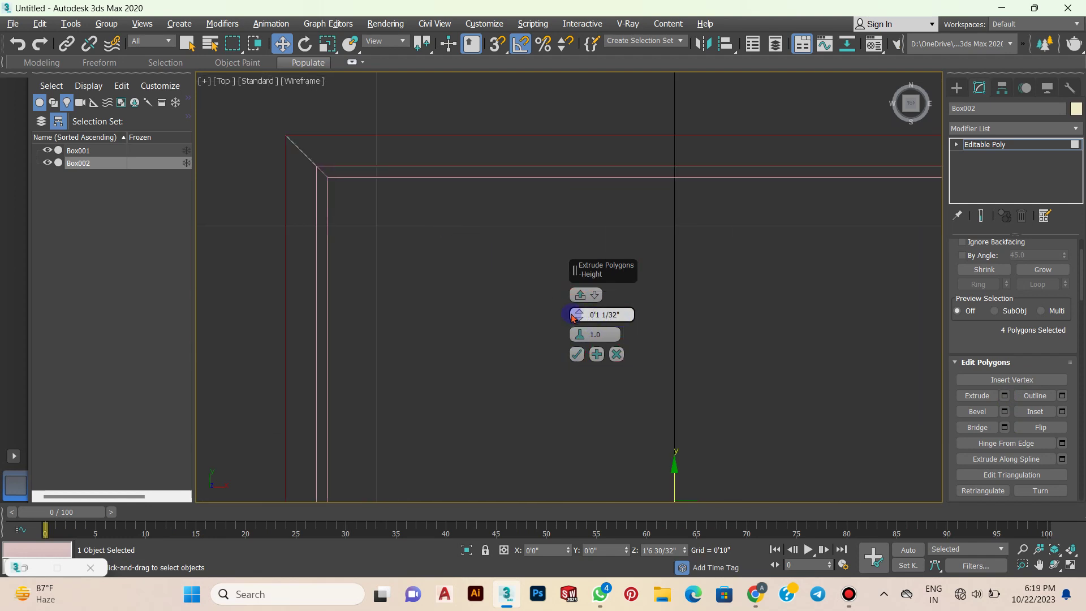
drag(573, 318, 580, 336)
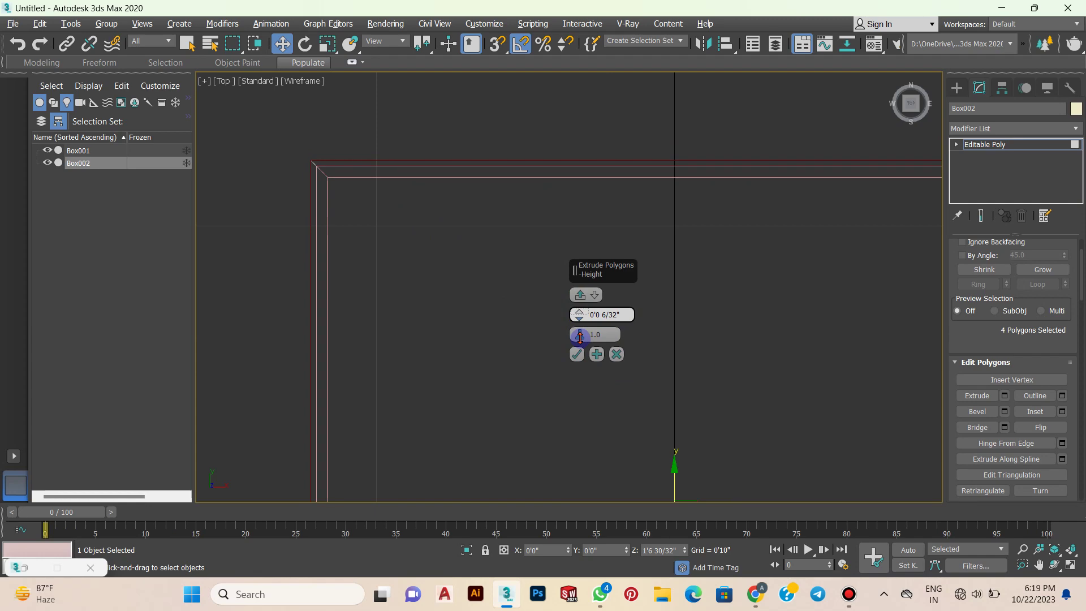
click(577, 354)
key(alt+w)
key(alt+w)
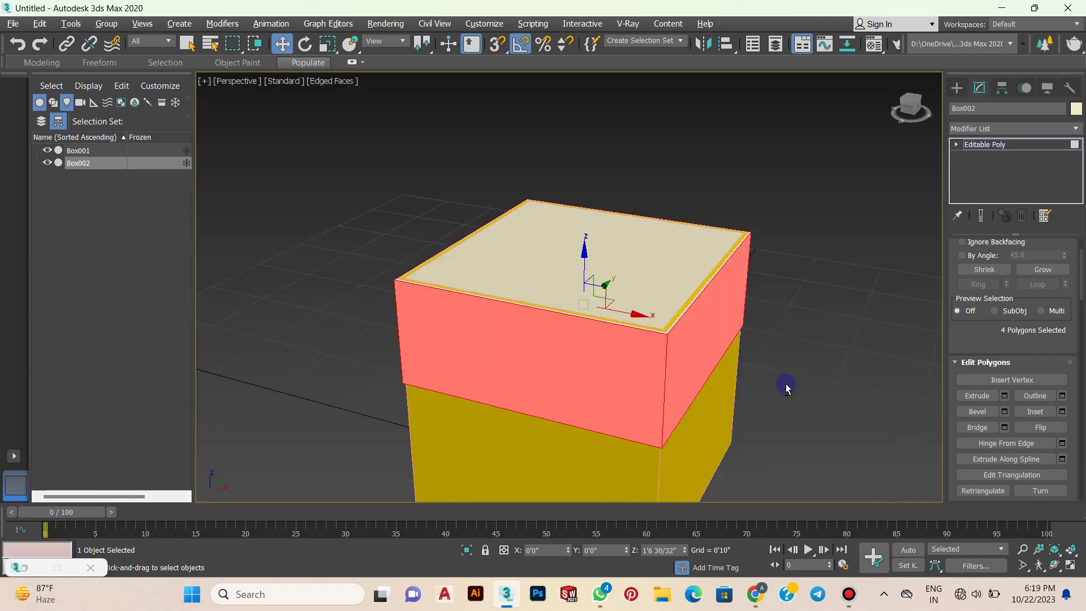
mouse_move(786, 385)
alt+middle_down()
mouse_move(684, 279)
mouse_move(706, 287)
mouse_move(681, 274)
mouse_move(696, 294)
alt+middle_up()
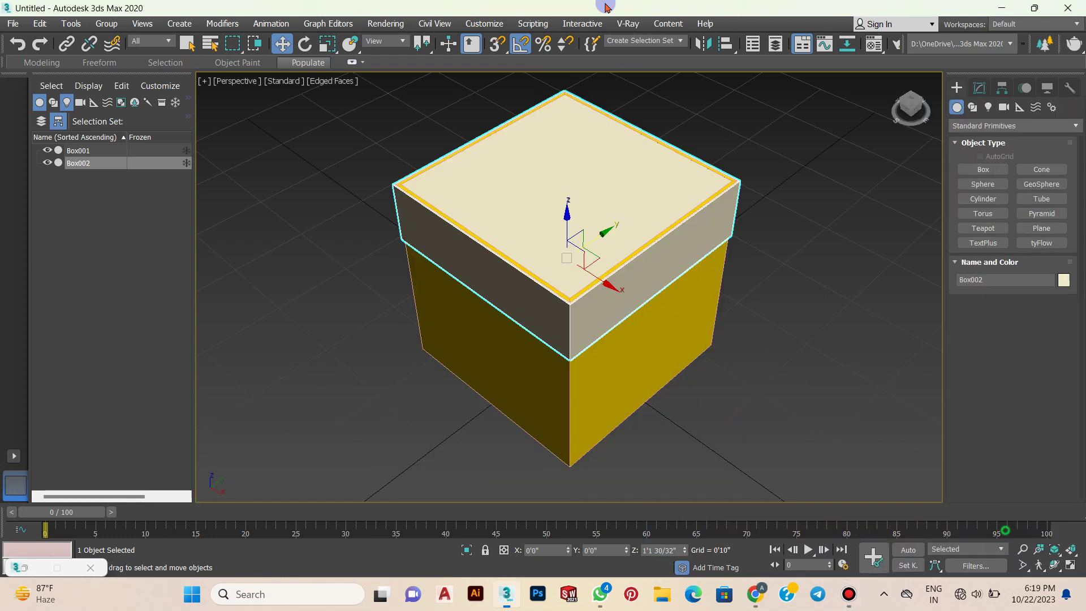
Select the lid's top polygon and trial an extrusion, then cancel it
middle_drag(769, 164, 759, 189)
click(979, 88)
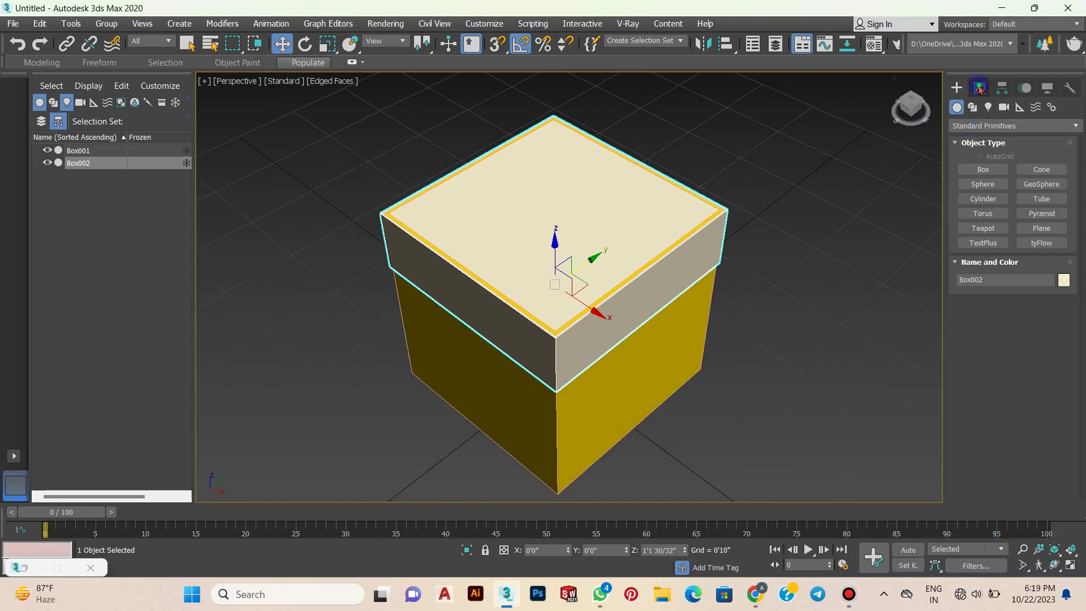
click(1025, 273)
click(588, 213)
scroll(686, 231, up, 3)
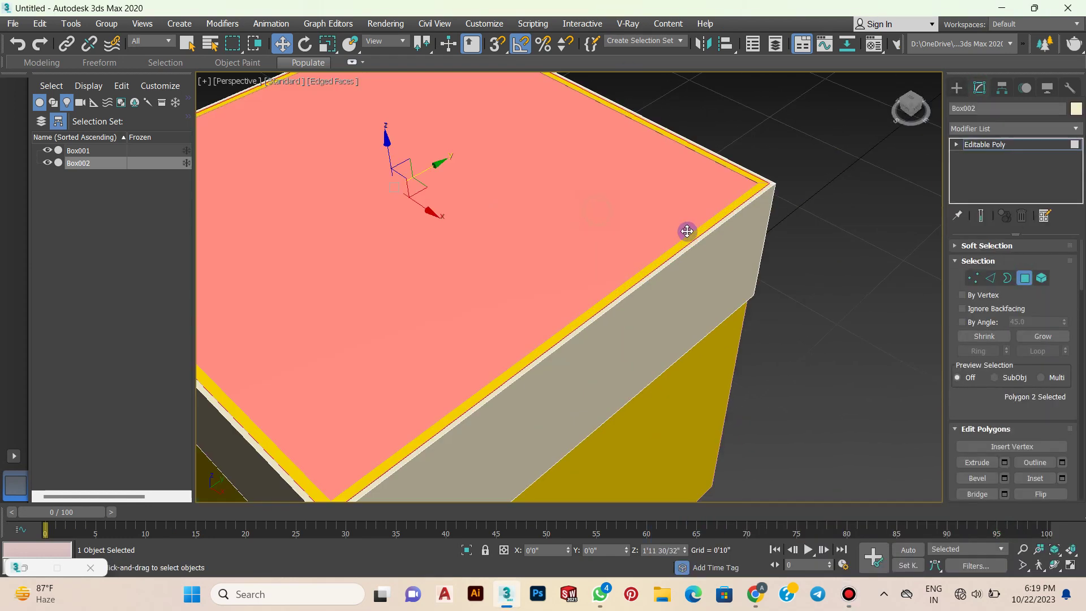
scroll(744, 243, down, 2)
scroll(1013, 340, down, 2)
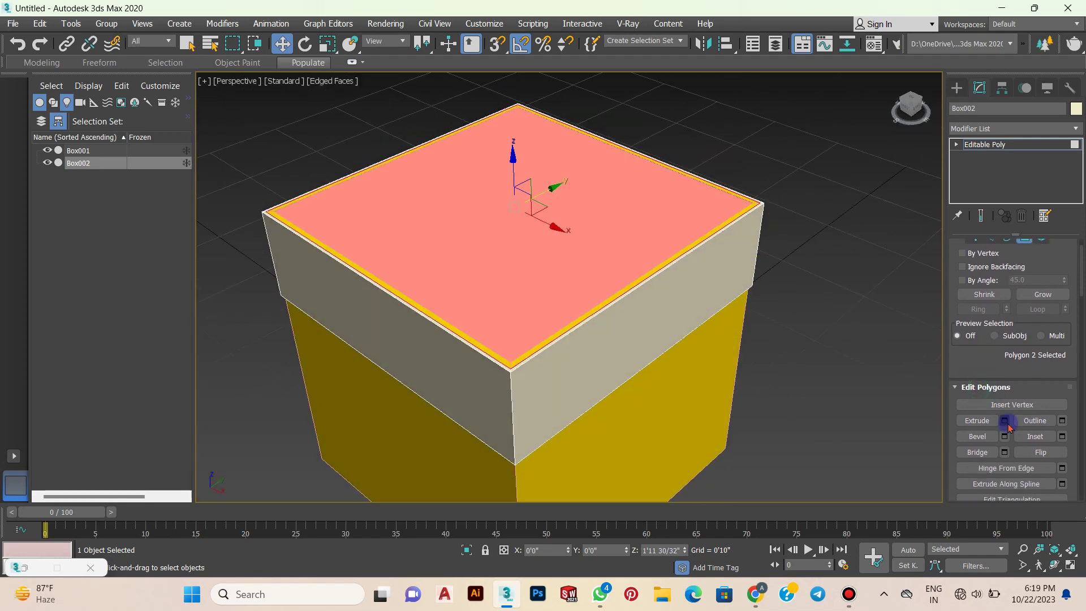
click(1006, 421)
alt+middle_drag(723, 343, 710, 320)
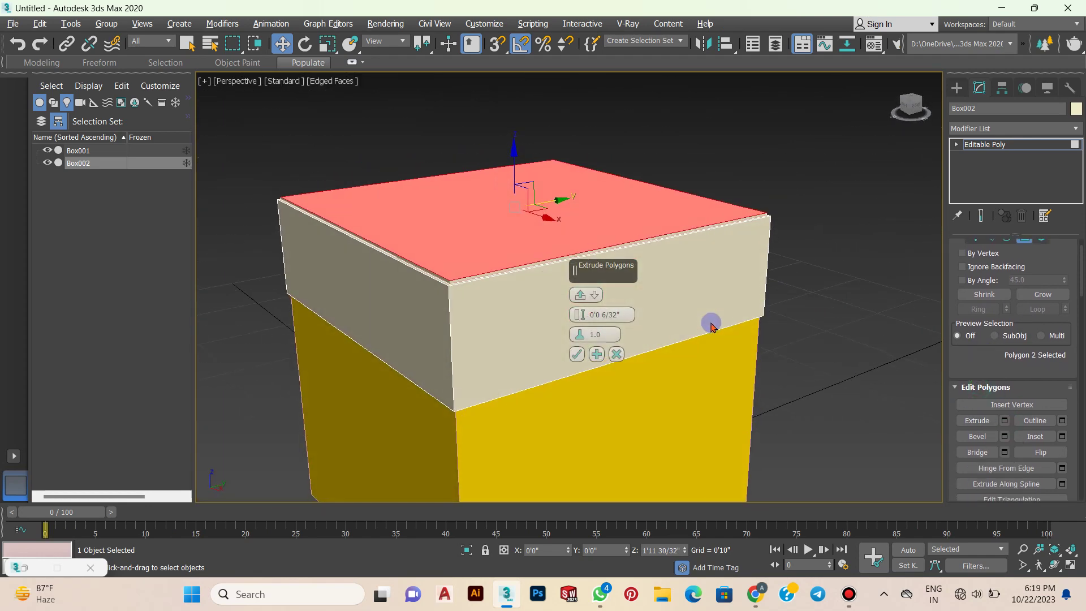
click(617, 355)
alt+middle_drag(771, 272, 769, 301)
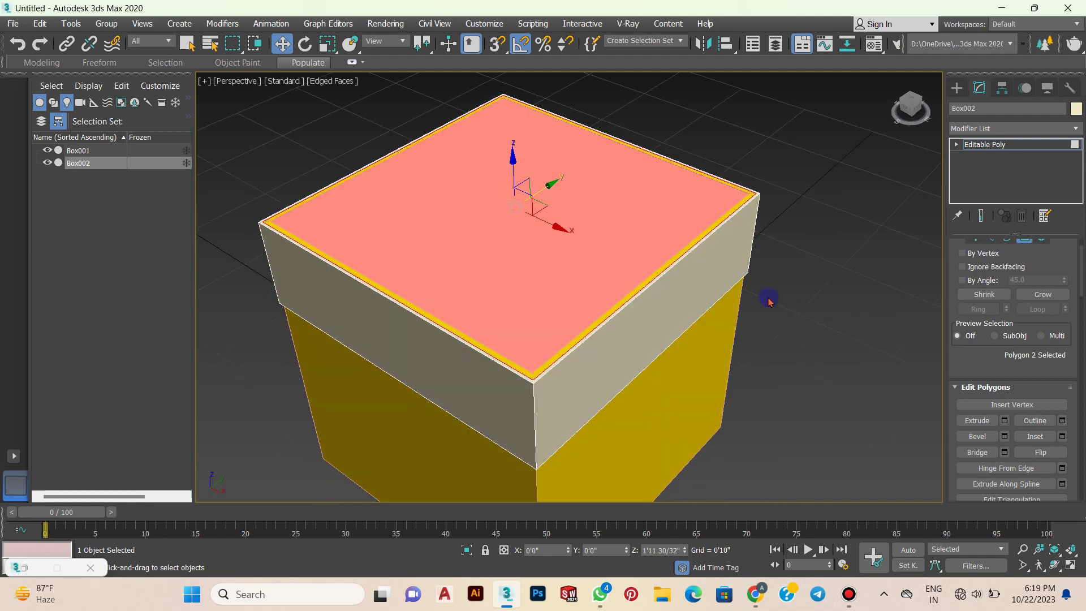
Select the lid's four thin rim strips together with its top face
click(615, 319)
click(604, 319)
click(603, 323)
click(516, 368)
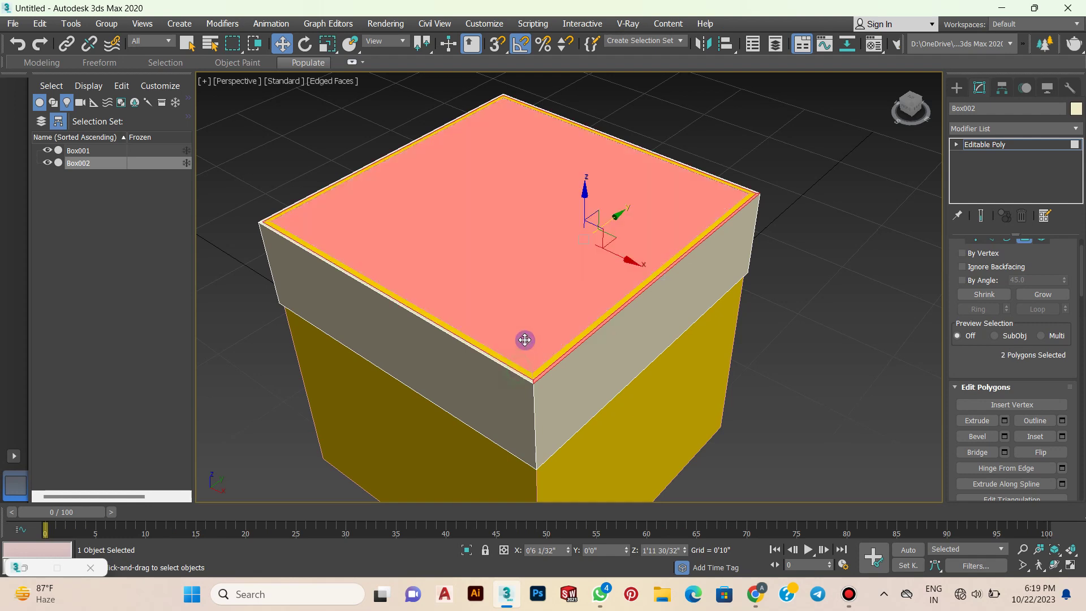
ctrl+click(501, 363)
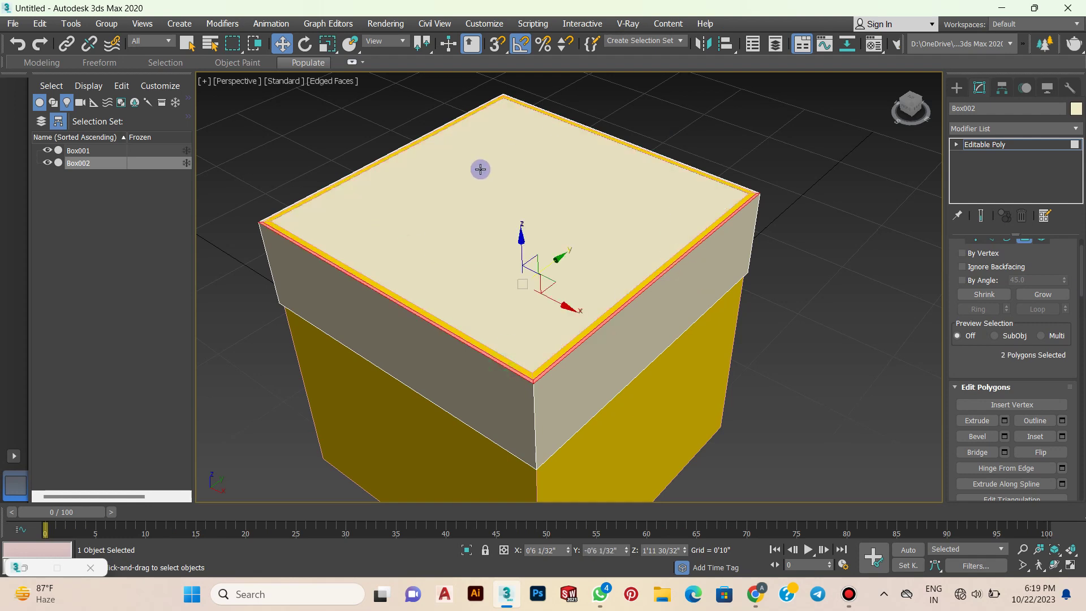
ctrl+click(367, 167)
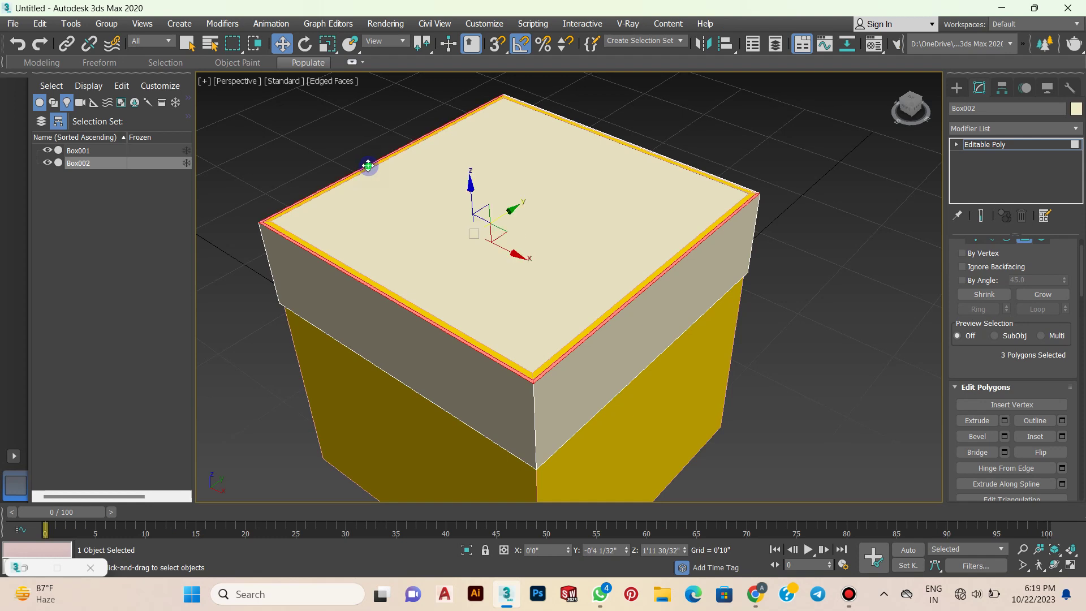
ctrl+click(676, 164)
ctrl+click(753, 192)
ctrl+click(716, 178)
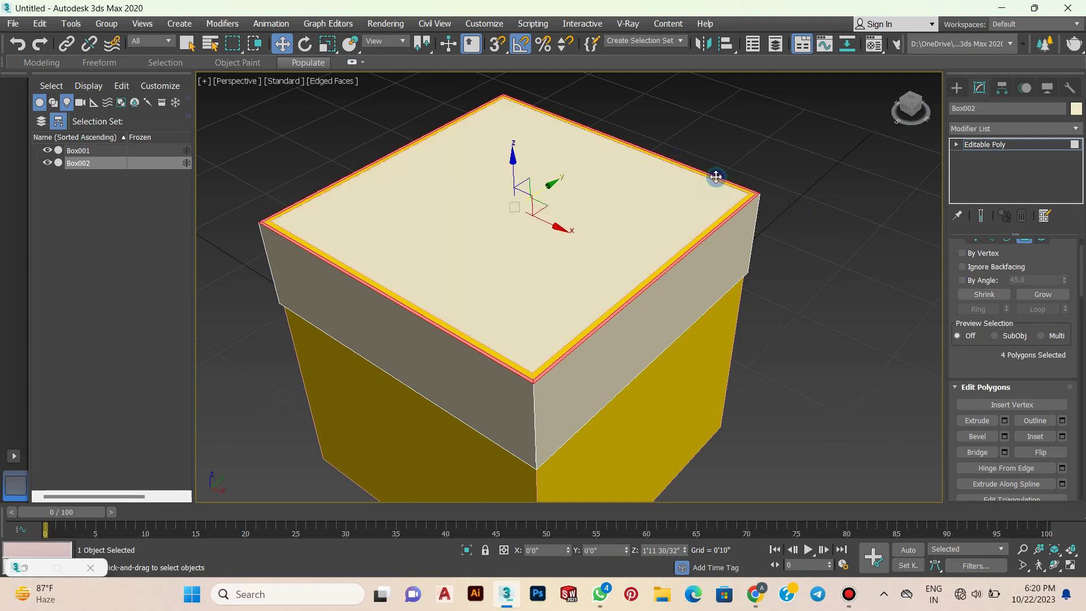
ctrl+click(672, 202)
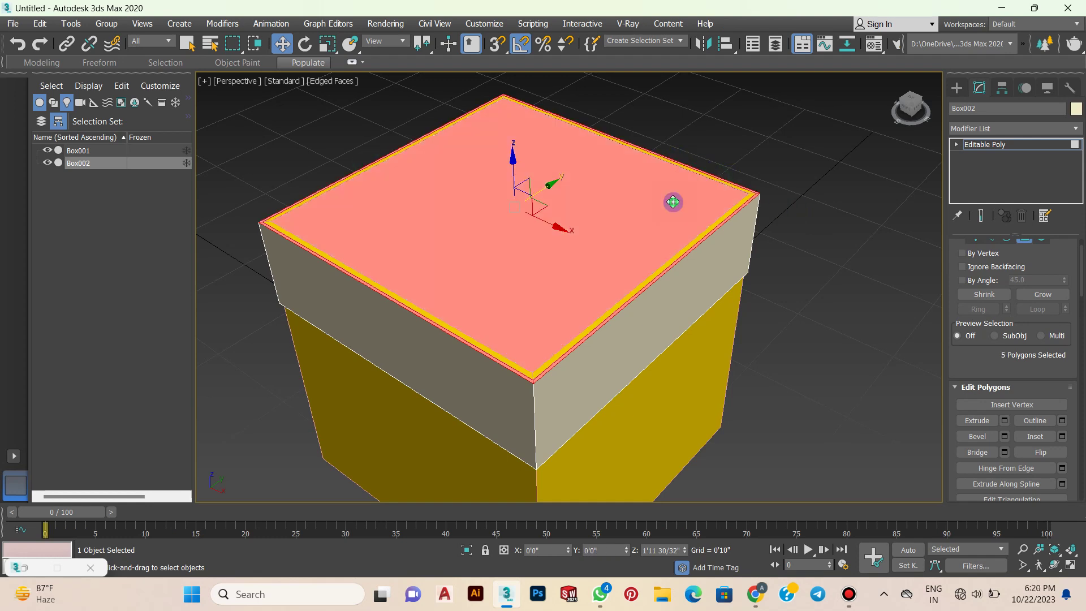
Extrude the five selected faces by 0'0 6/32"
click(1006, 421)
alt+middle_drag(790, 332, 771, 308)
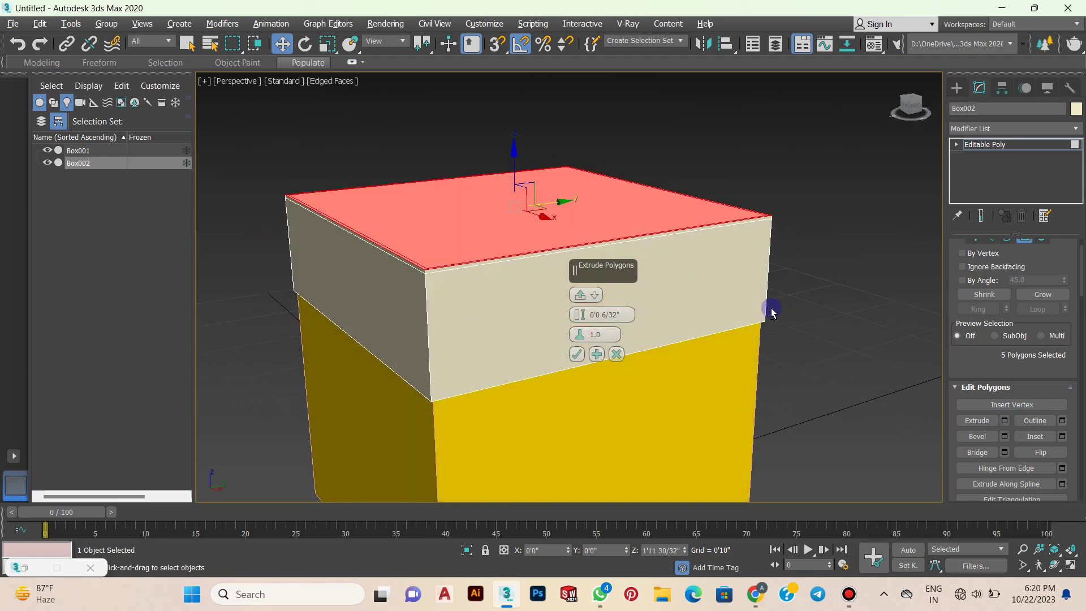
click(577, 355)
alt+middle_drag(861, 327, 815, 237)
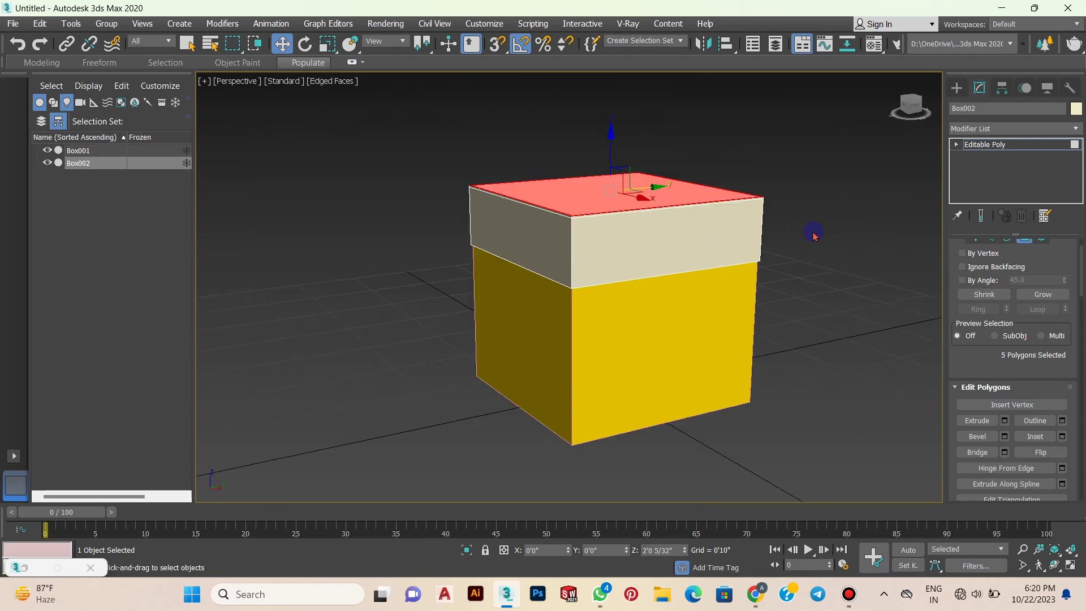
scroll(803, 235, up, 3)
scroll(772, 250, up, 2)
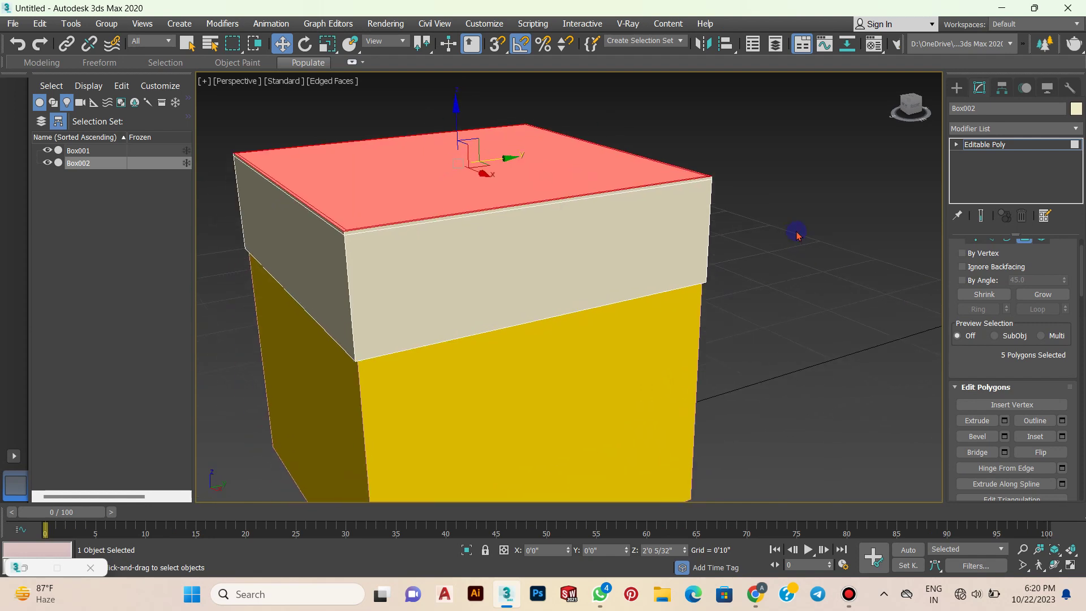
scroll(795, 215, down, 1)
scroll(799, 205, down, 3)
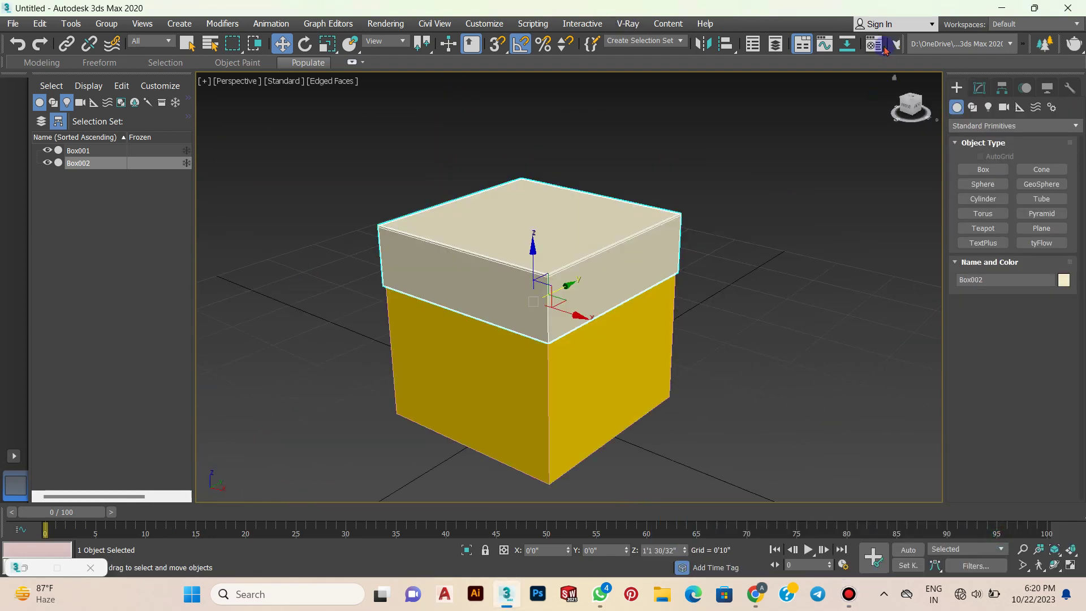
Assign the yellow 02 - Default material to the lid and turn off Edged Faces
click(874, 43)
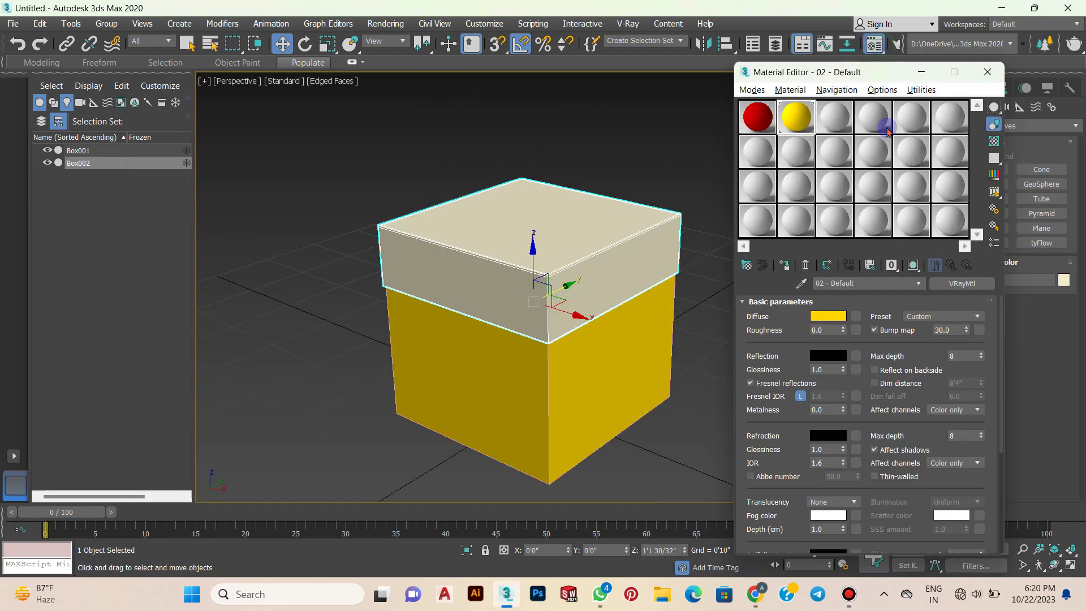
click(784, 265)
middle_drag(664, 207, 651, 206)
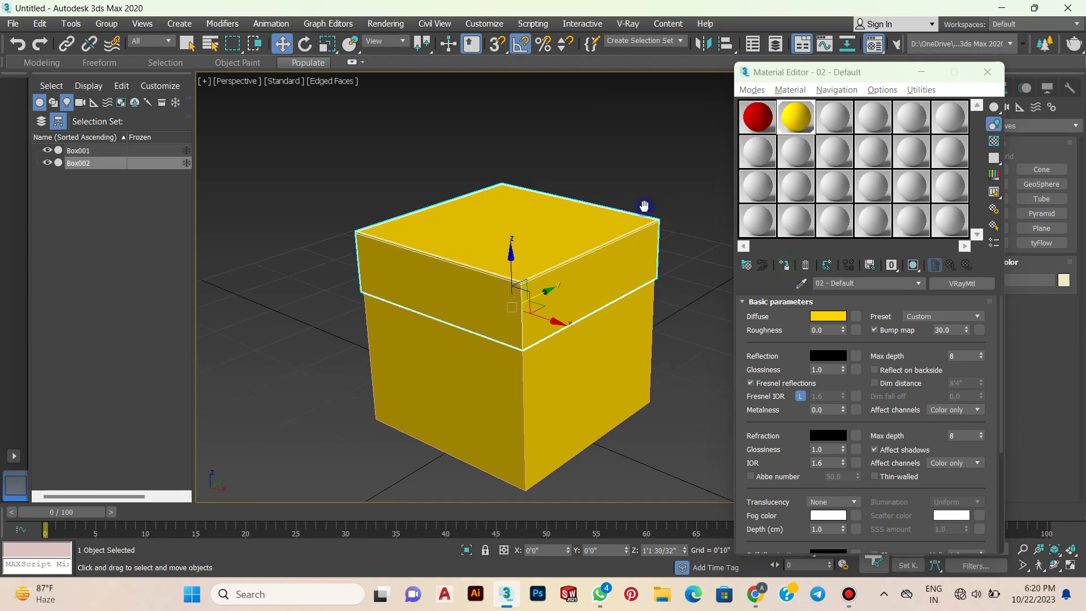
click(921, 72)
click(744, 209)
mouse_move(660, 252)
middle_down()
mouse_move(635, 230)
mouse_move(667, 236)
mouse_move(698, 262)
middle_up()
key(F4)
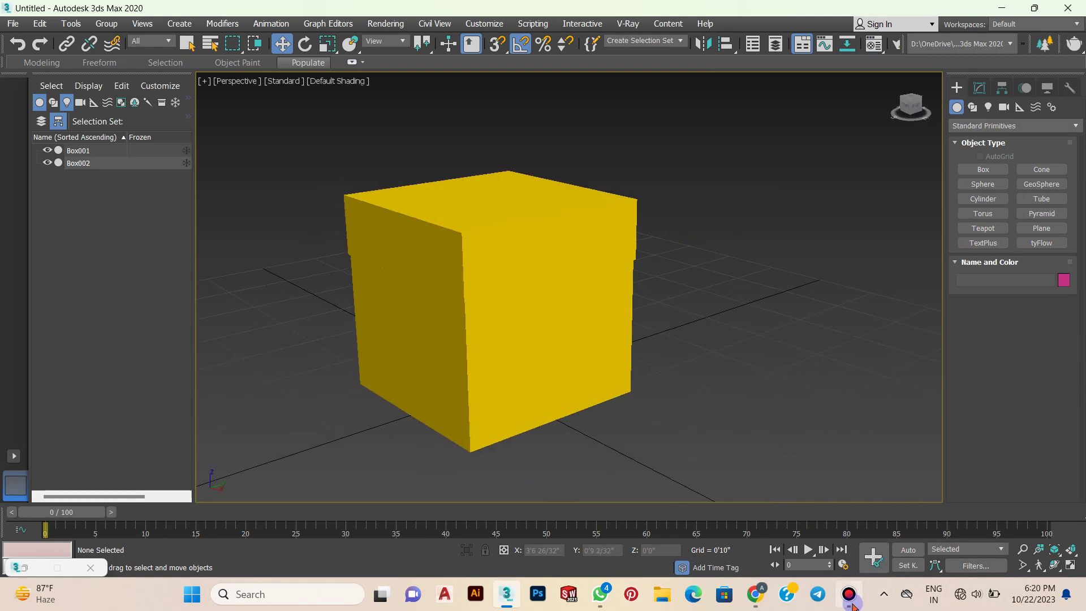
Select the lid's top edges on Box002 at Edge level
click(859, 595)
scroll(650, 161, up, 3)
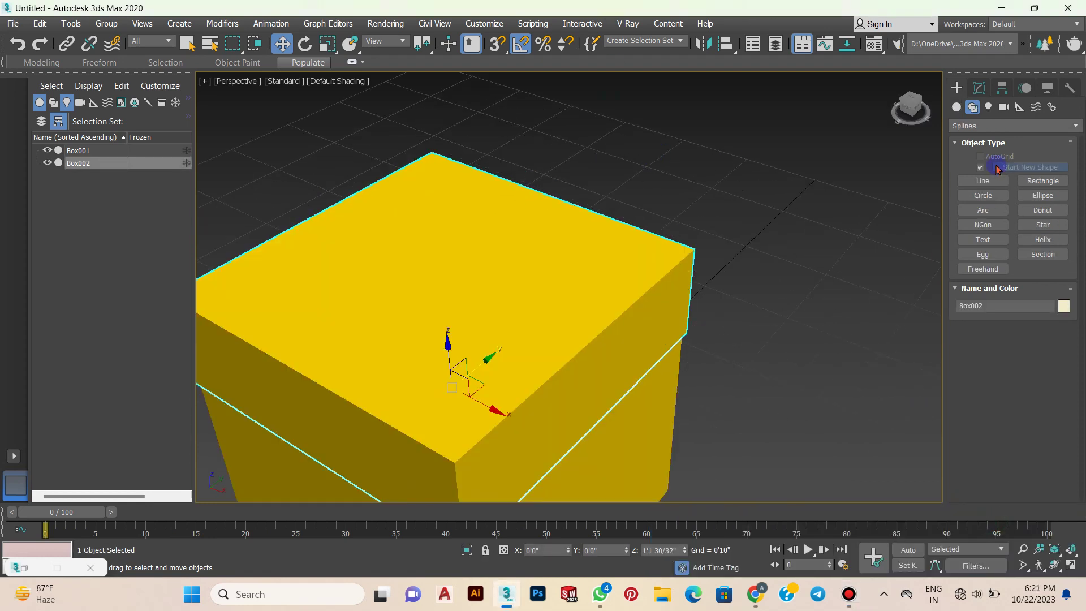
click(979, 87)
middle_drag(675, 255, 670, 199)
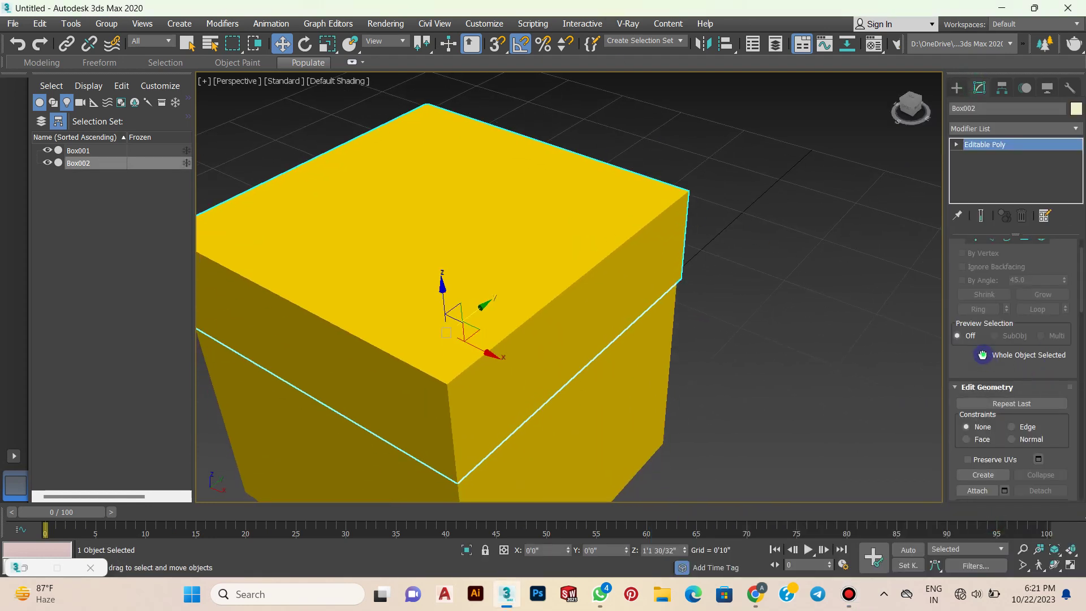
scroll(983, 355, up, 2)
click(996, 274)
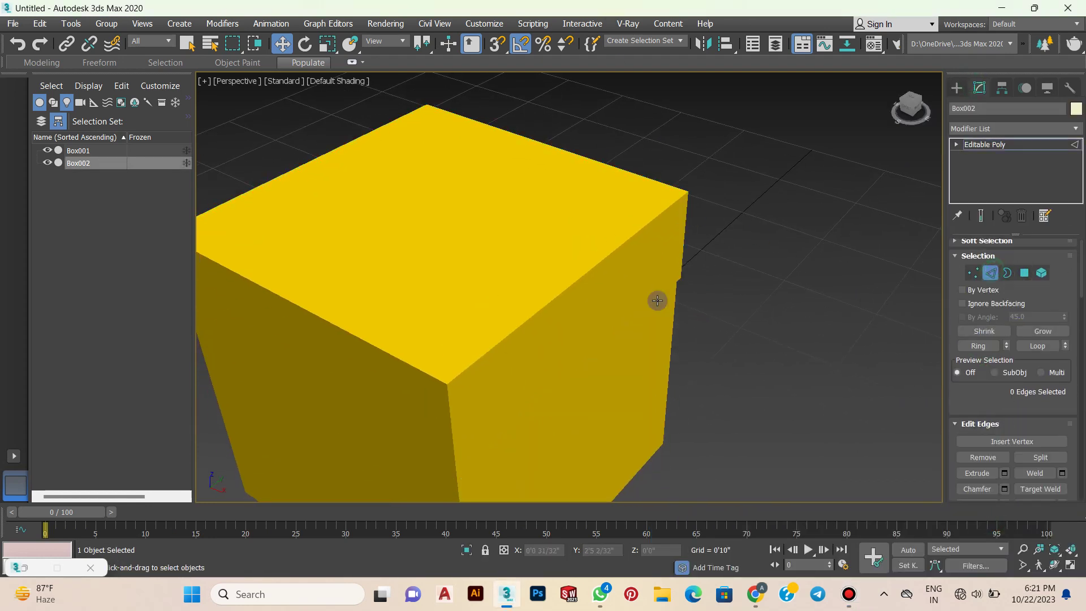
alt+middle_drag(655, 299, 611, 302)
click(584, 300)
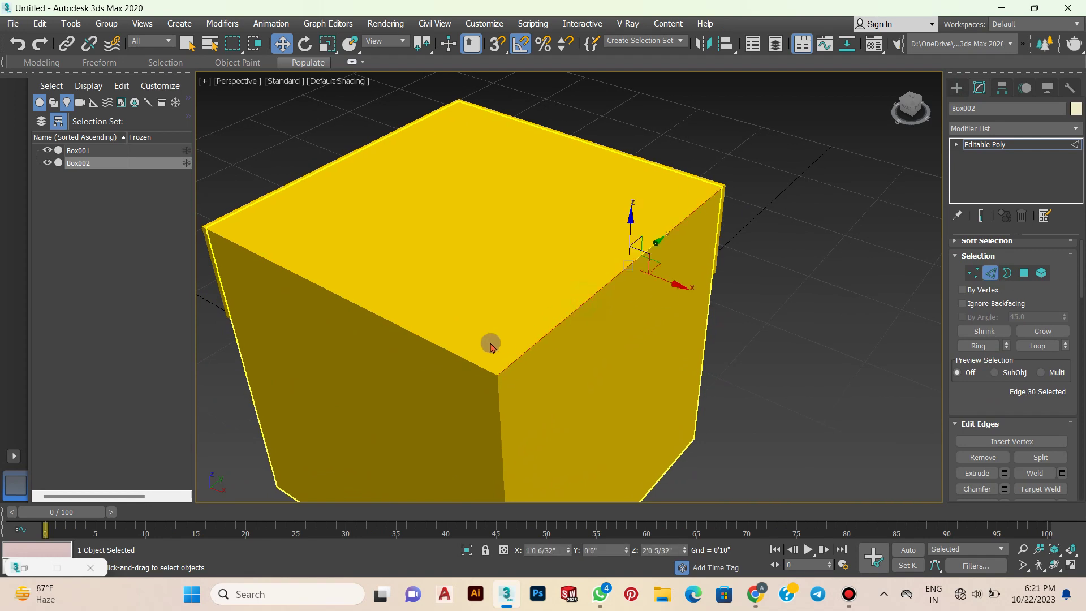
ctrl+click(468, 360)
ctrl+click(684, 171)
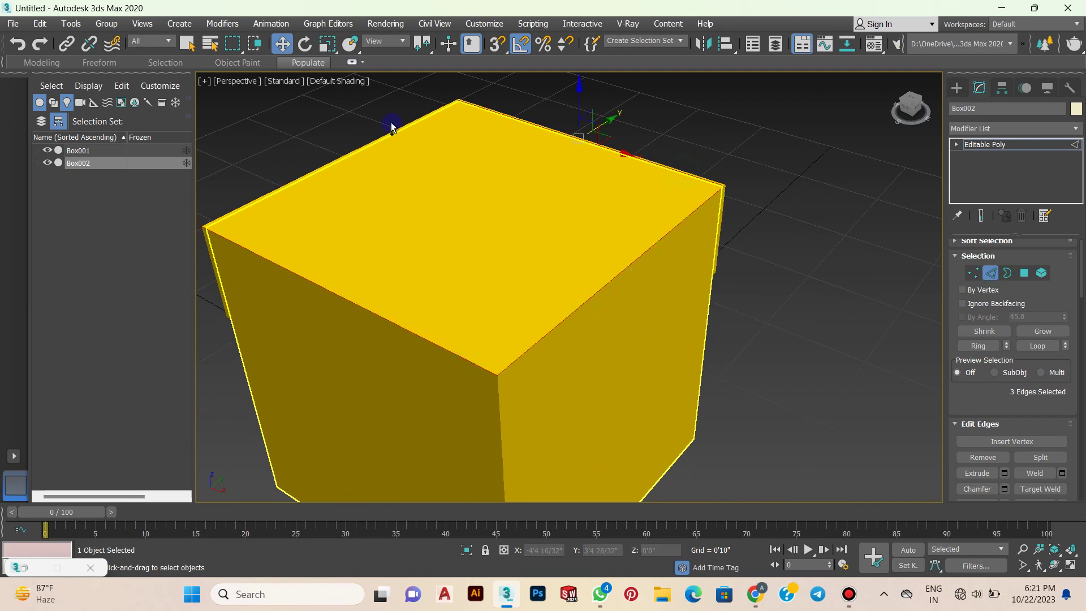
Preview a chamfer on the selected edges, trying 2 and then 5 segments
mouse_move(773, 252)
alt+middle_down()
mouse_move(708, 278)
mouse_move(756, 279)
alt+middle_up()
drag(996, 402, 1000, 367)
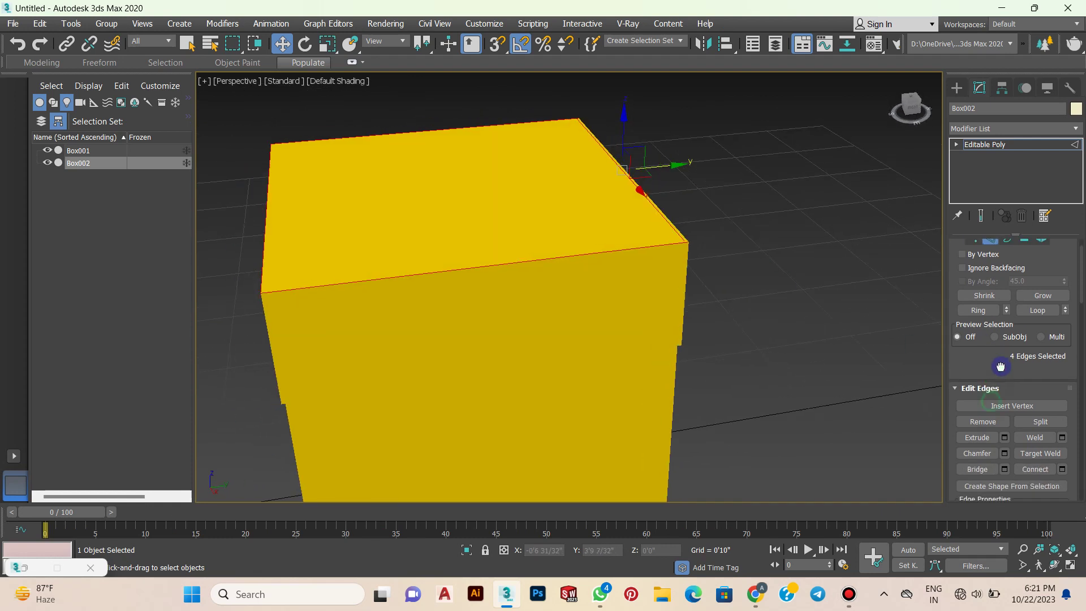
click(1005, 453)
alt+middle_drag(831, 317, 806, 321)
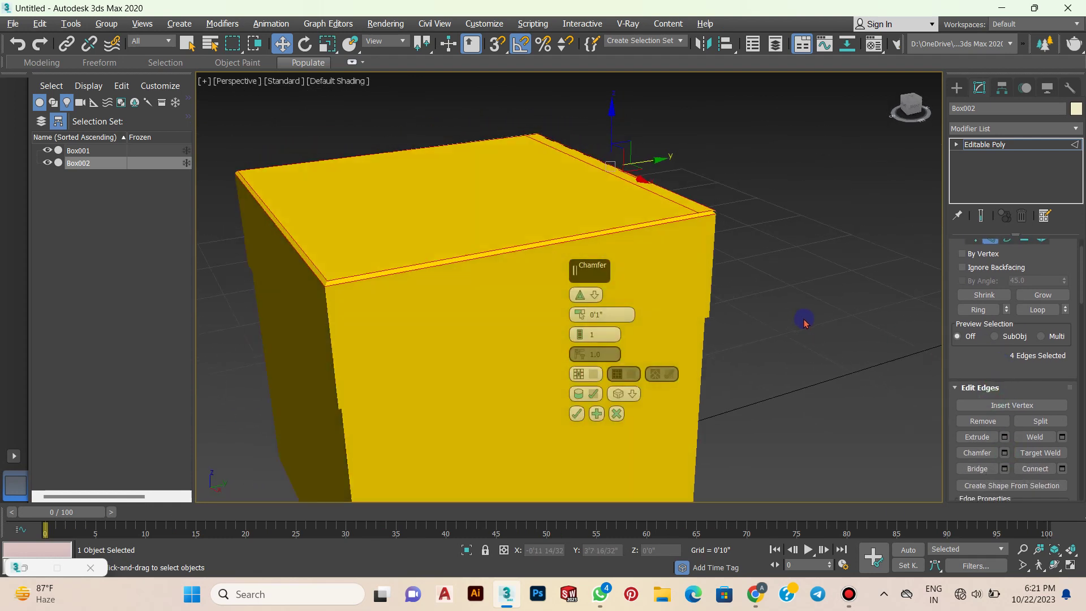
click(579, 333)
click(580, 333)
text(5)
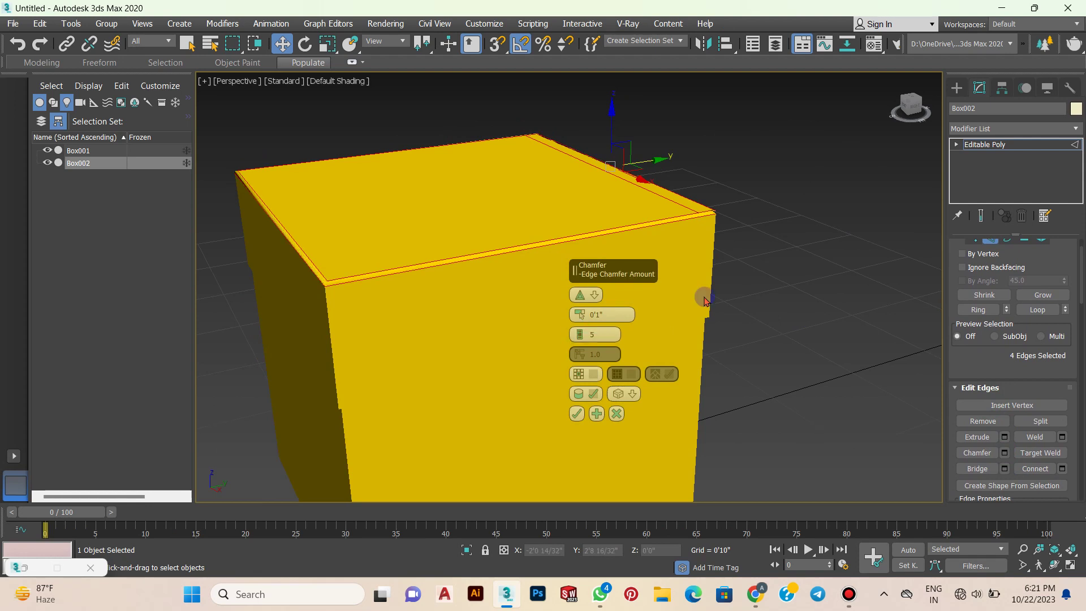
key(alt+w)
key(alt+w)
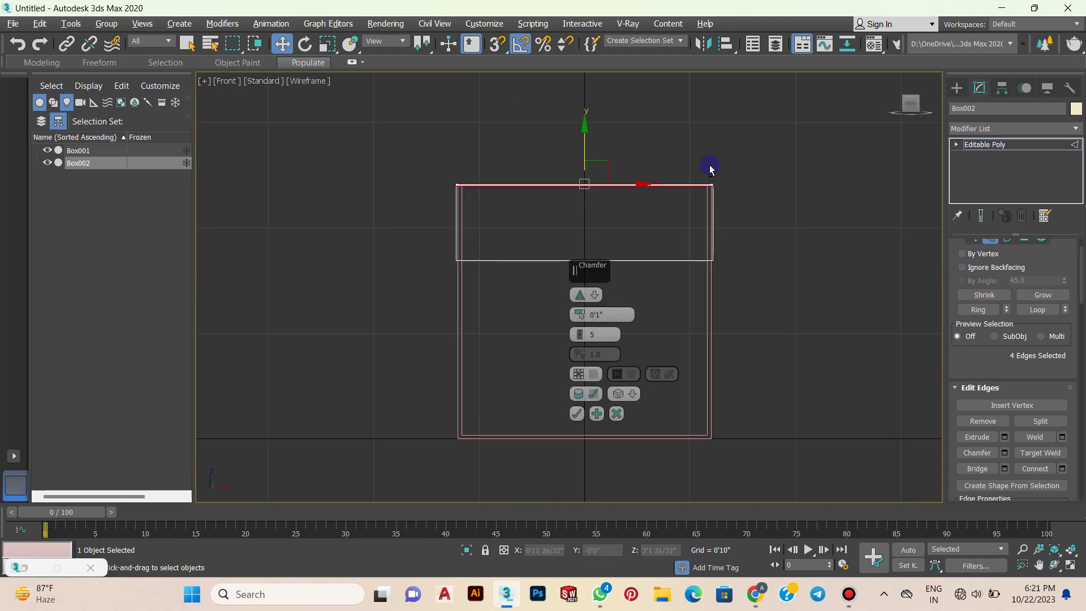
scroll(678, 213, up, 3)
scroll(718, 247, up, 2)
mouse_move(718, 248)
middle_down()
mouse_move(652, 286)
mouse_move(468, 291)
mouse_move(437, 310)
mouse_move(635, 364)
middle_up()
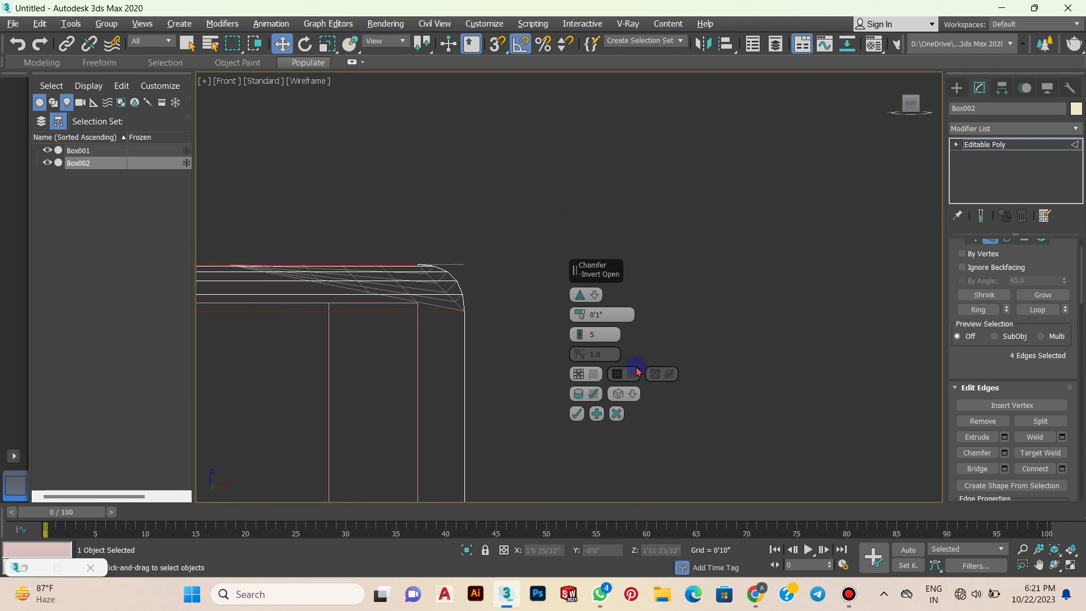
middle_drag(699, 346, 701, 341)
Apply a Standard chamfer of 0'0 2/32" with 10 segments to the lid edges
click(596, 294)
click(633, 314)
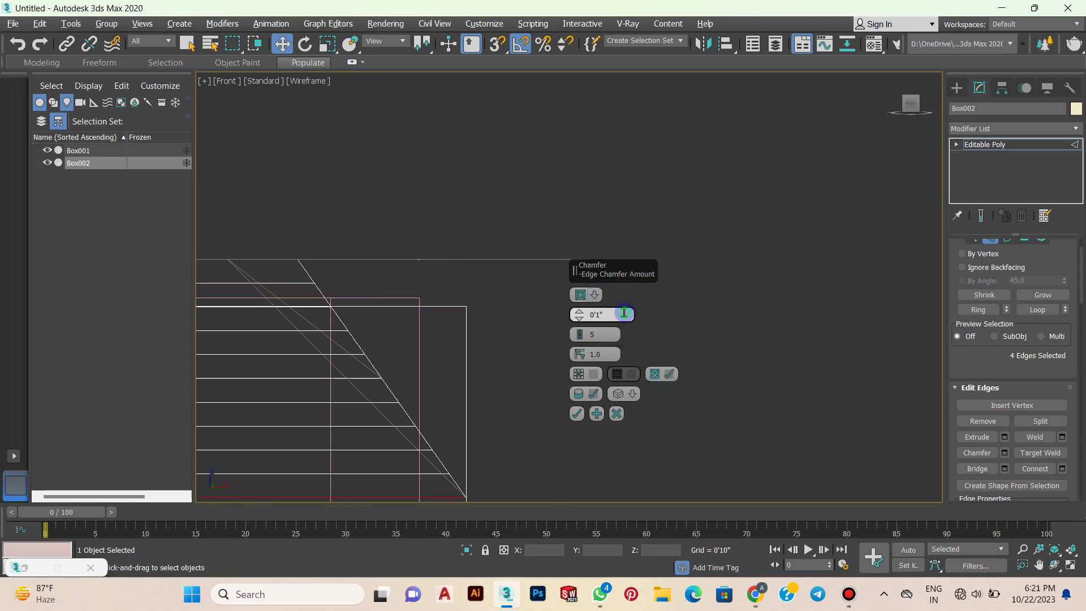
click(604, 294)
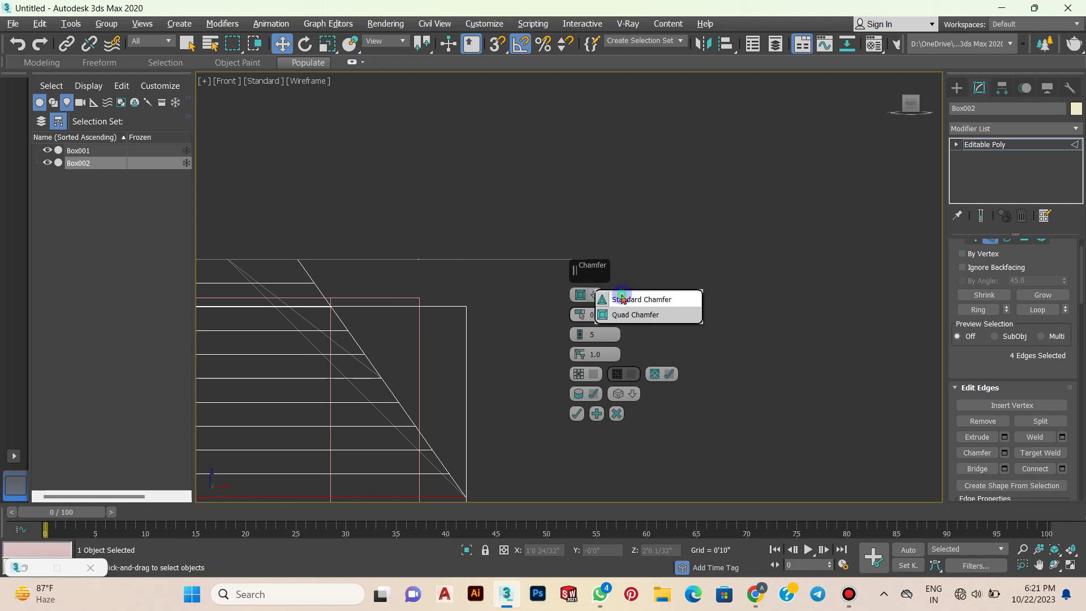
click(625, 299)
drag(580, 315, 595, 496)
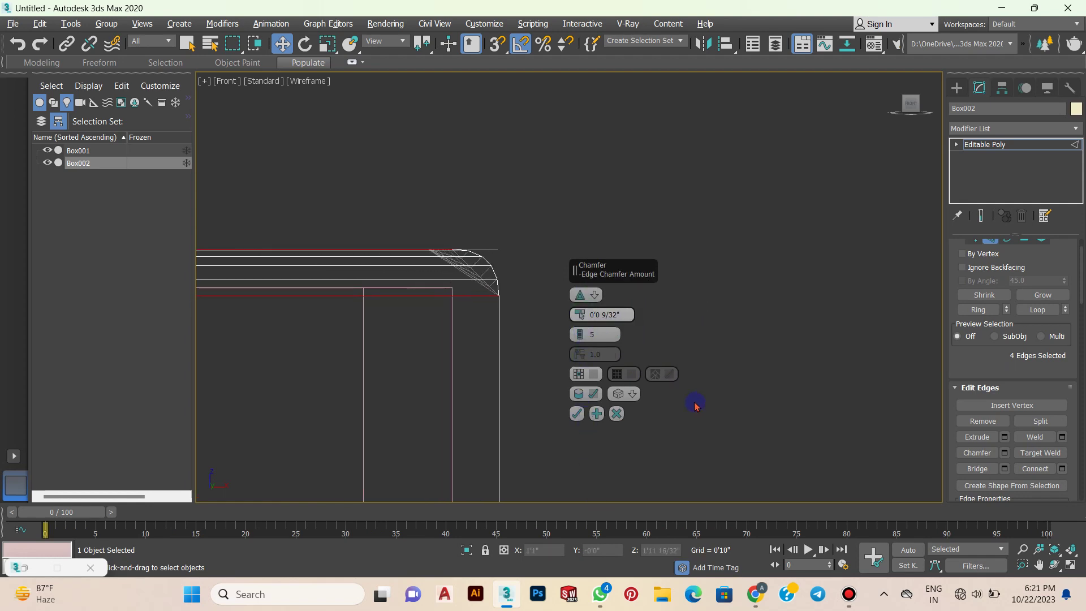
drag(579, 315, 579, 374)
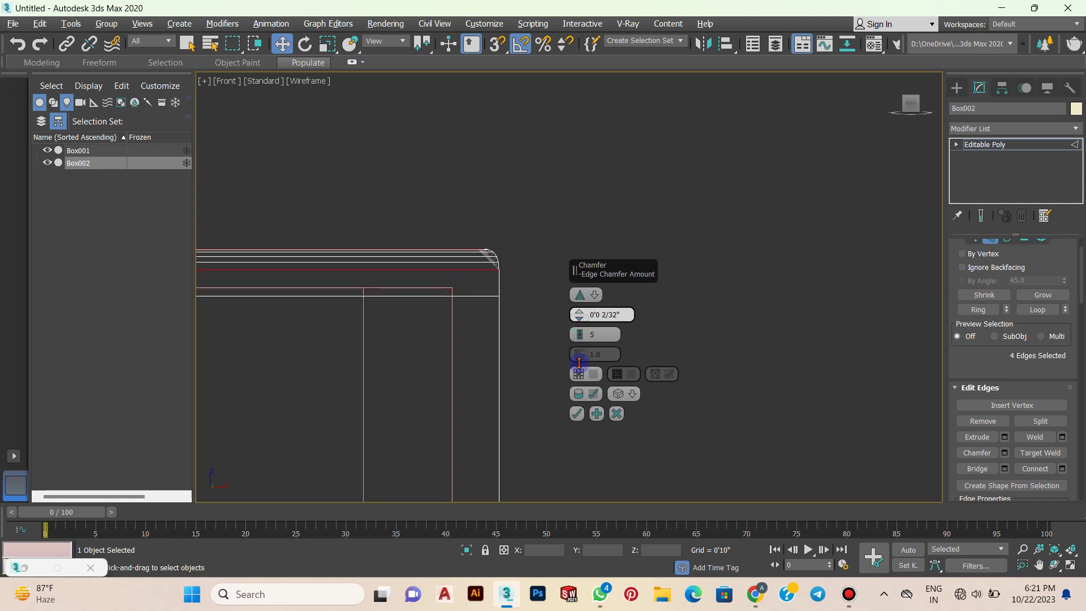
click(581, 331)
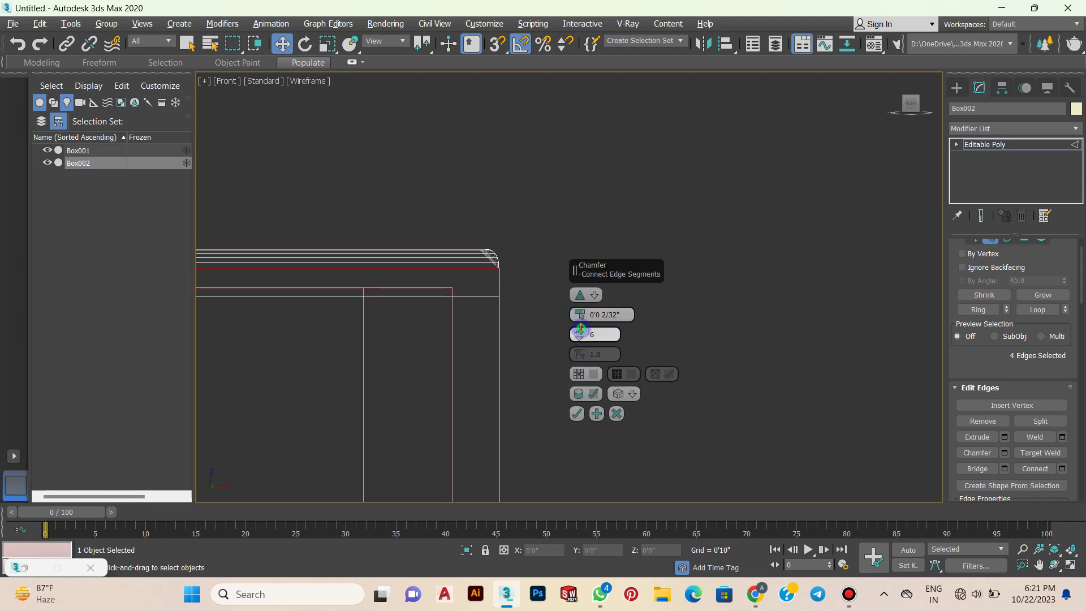
click(581, 328)
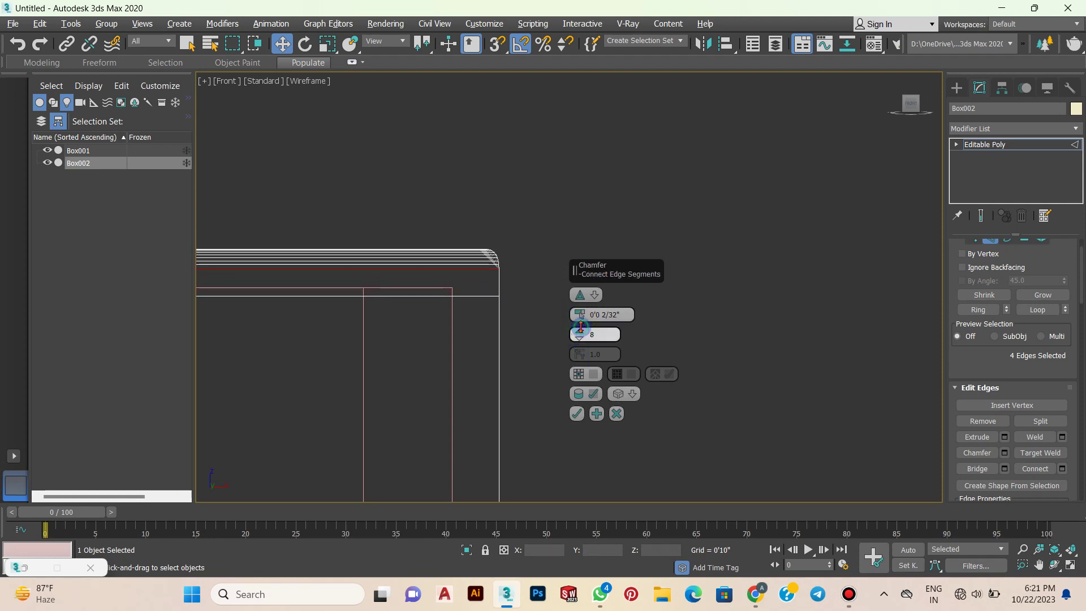
click(577, 413)
key(alt+w)
key(alt+w)
Undo the small chamfer and reapply it at 0'0 14/32" with 9 segments
scroll(812, 400, down, 3)
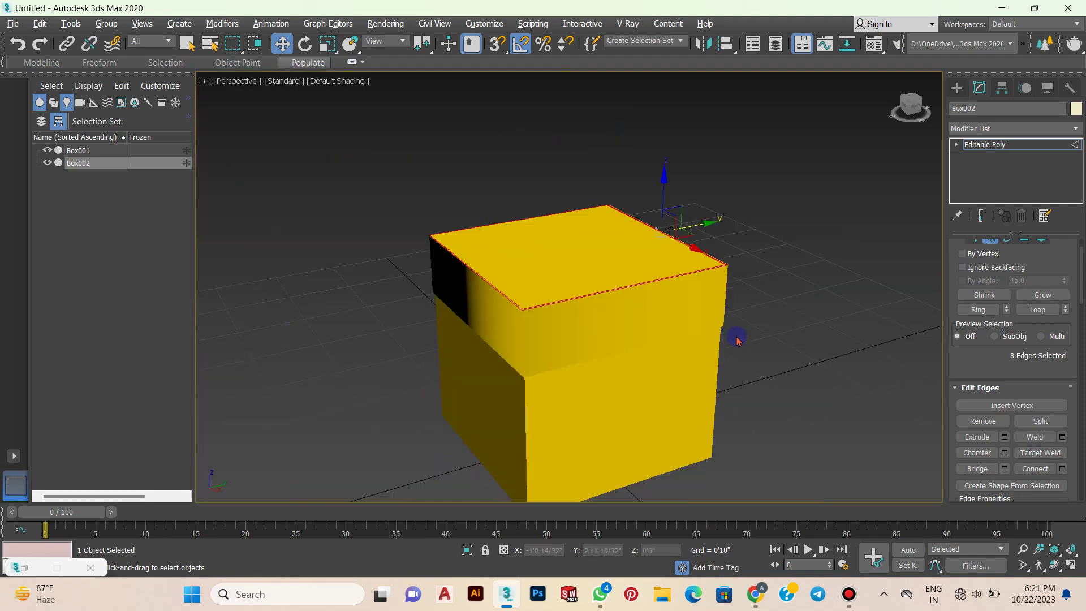
scroll(825, 308, down, 1)
scroll(738, 336, up, 1)
alt+middle_drag(738, 336, 791, 290)
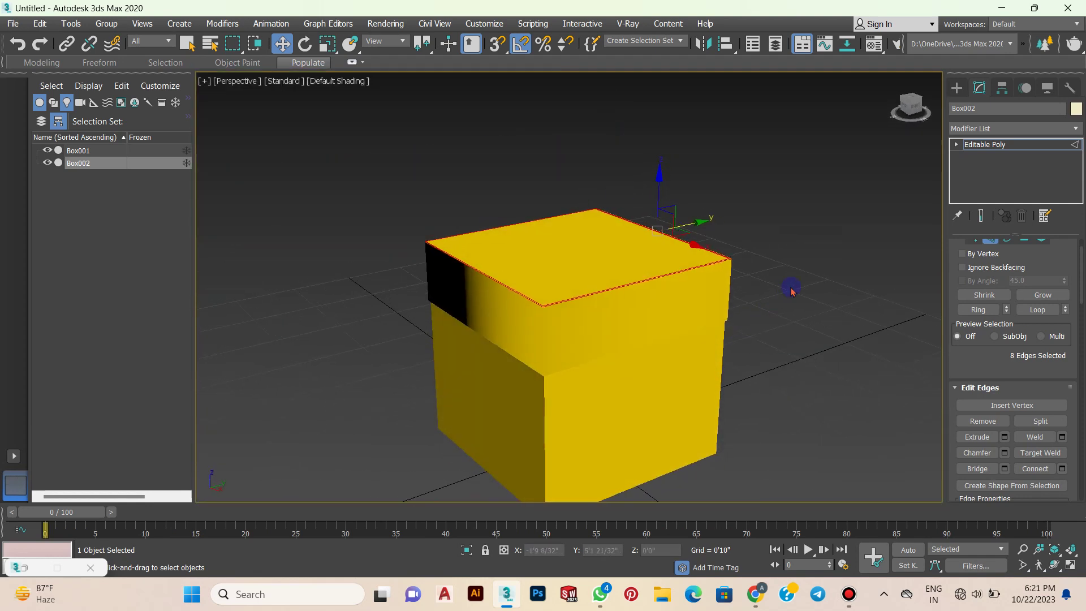
key(ctrl+z)
scroll(815, 284, up, 3)
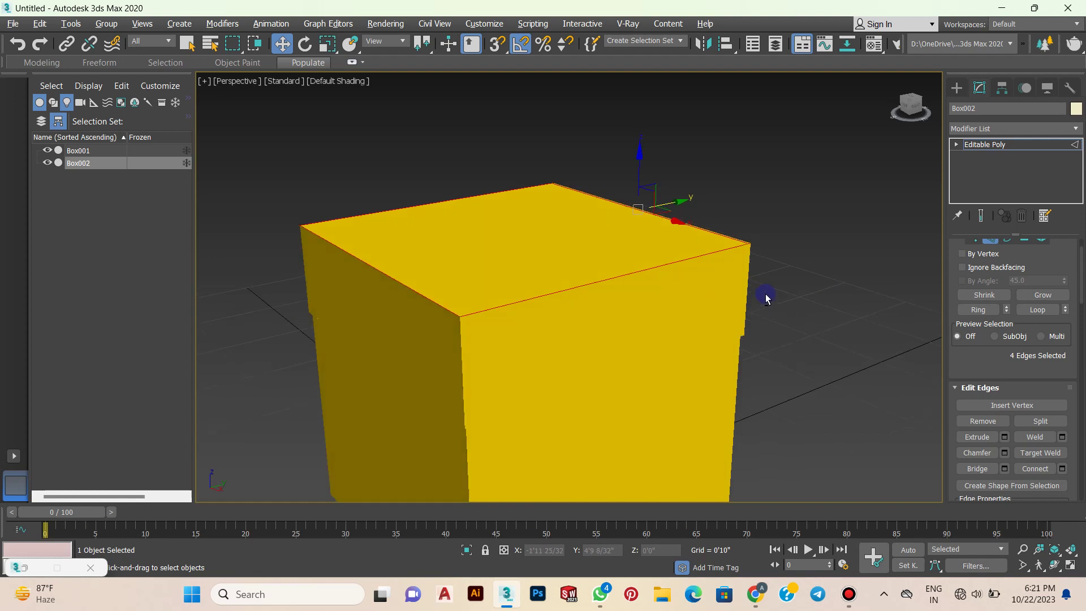
click(1004, 453)
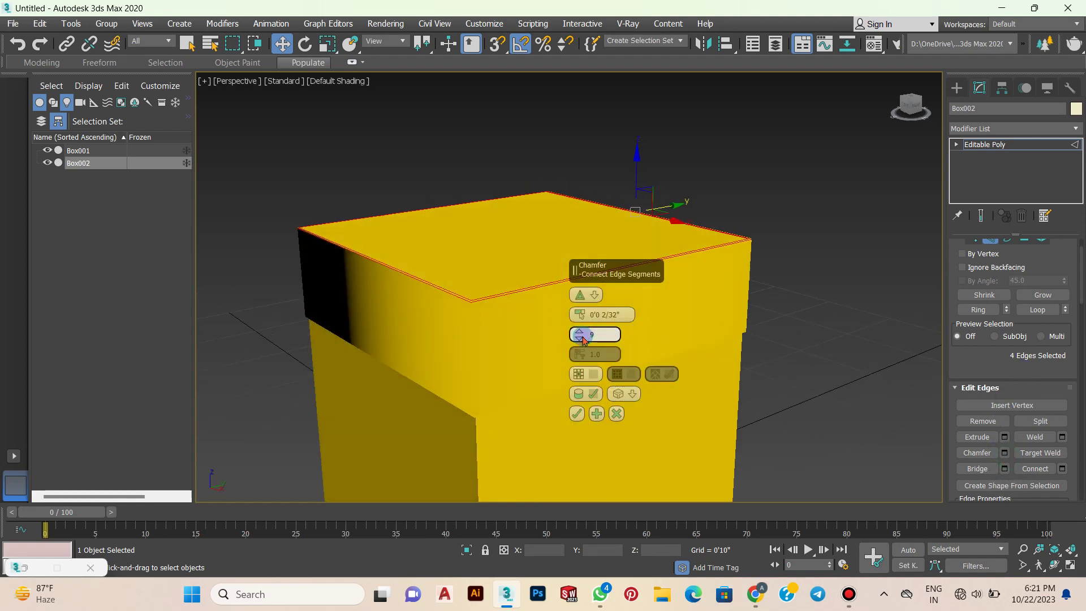
drag(578, 314, 580, 313)
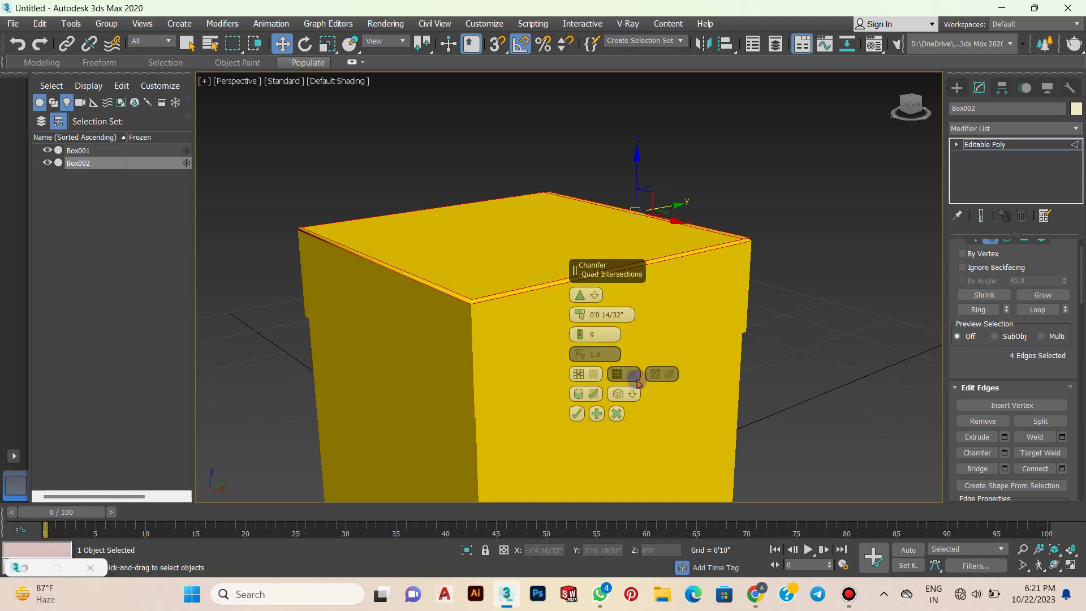
click(577, 414)
scroll(792, 334, down, 3)
alt+middle_drag(760, 300, 744, 283)
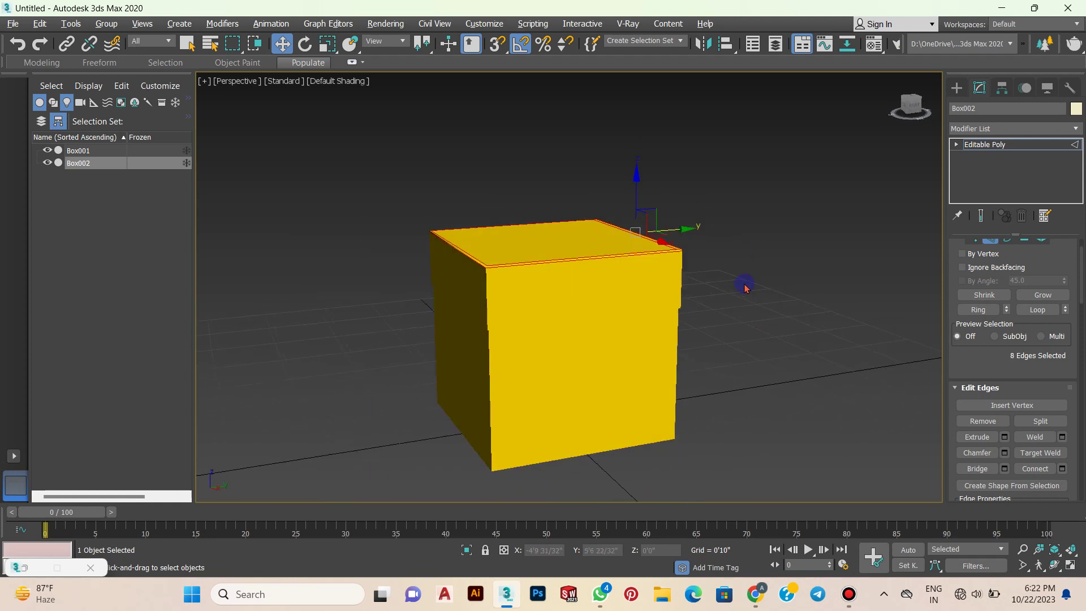
click(849, 594)
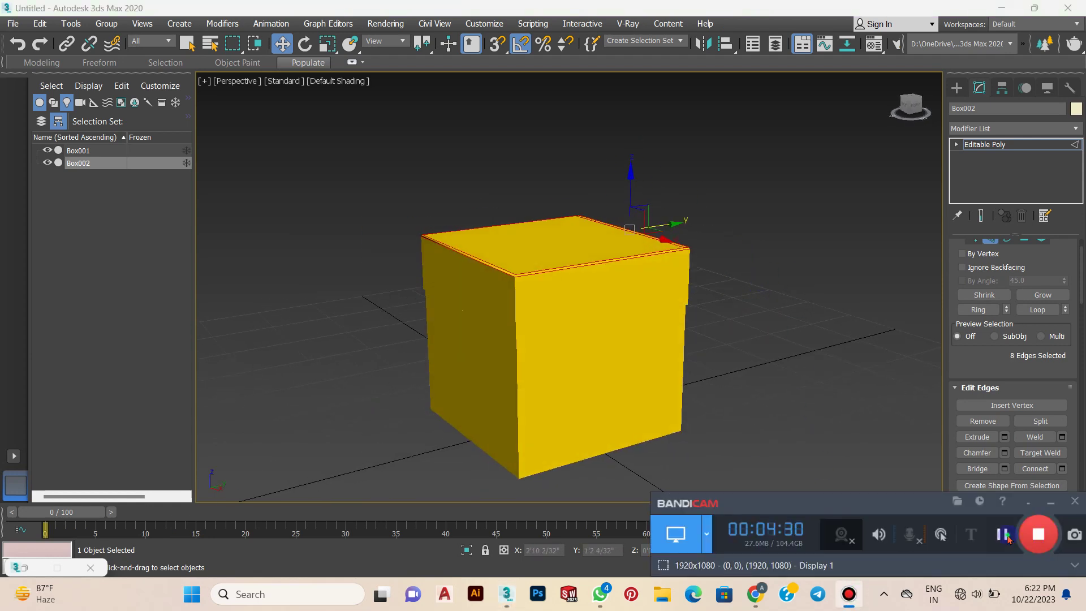
Start the Line tool and frame the lid in a maximized Left viewport
click(982, 180)
key(alt+w)
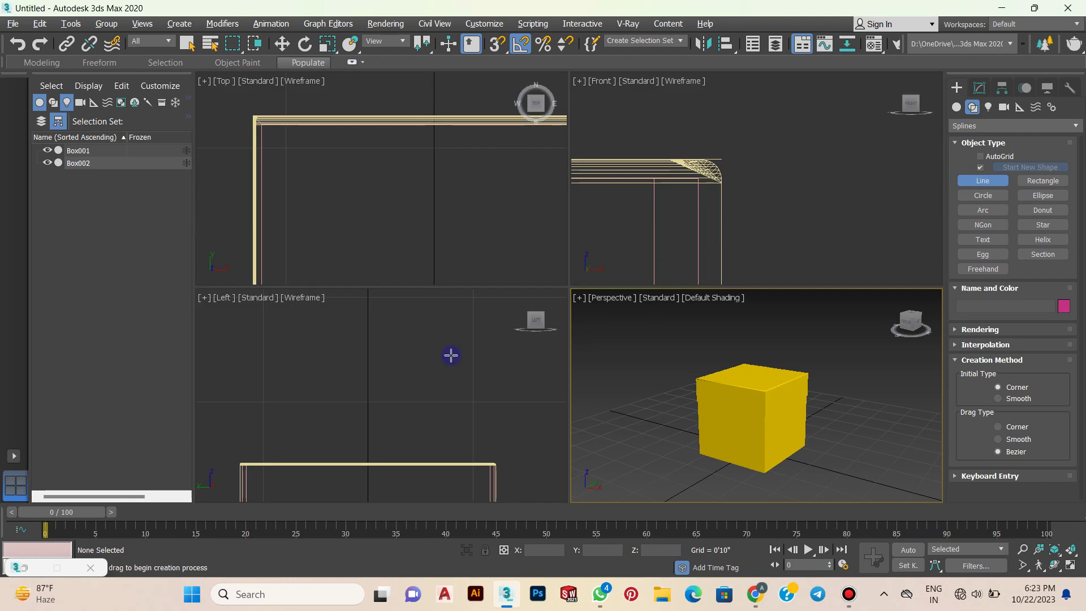
key(alt+w)
scroll(599, 257, down, 2)
scroll(555, 283, down, 2)
scroll(555, 283, up, 4)
mouse_move(555, 283)
middle_down()
mouse_move(579, 232)
mouse_move(589, 236)
middle_up()
scroll(579, 232, down, 2)
middle_drag(598, 466, 586, 465)
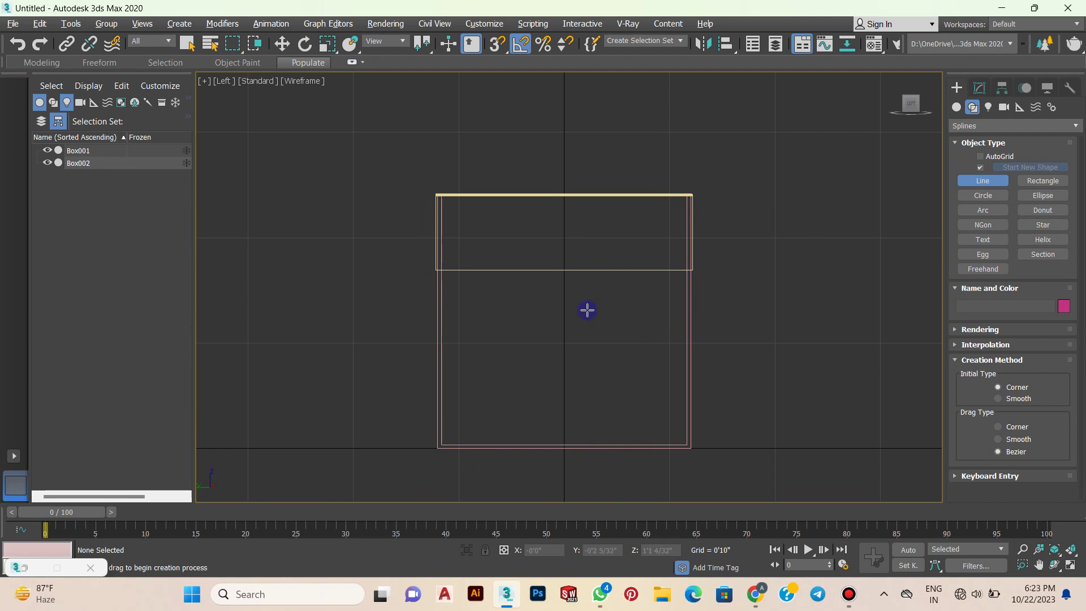
middle_drag(587, 310, 580, 312)
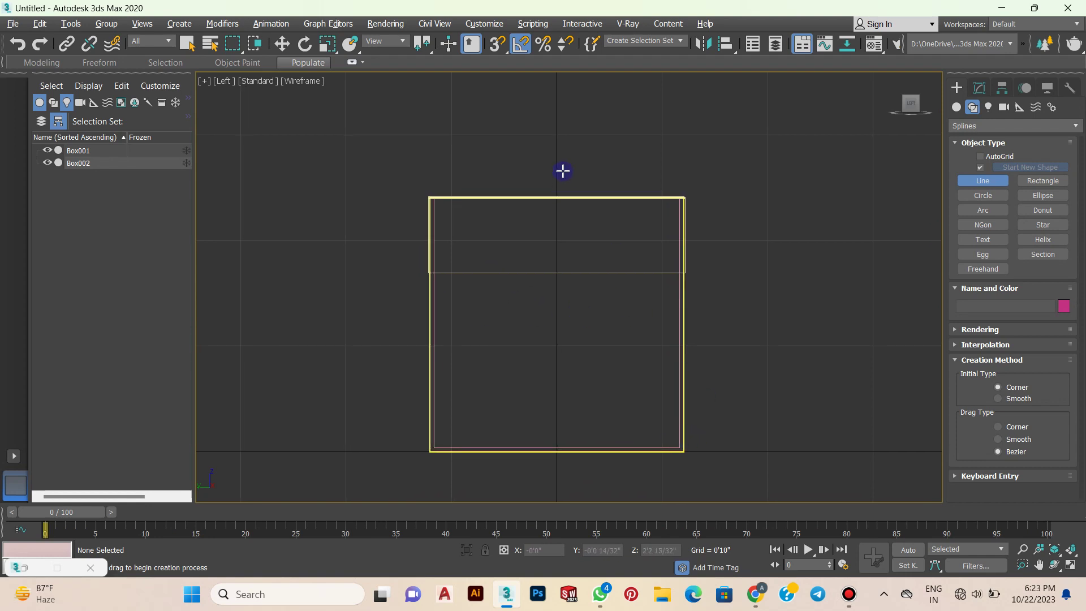
middle_drag(563, 171, 533, 172)
scroll(557, 187, up, 4)
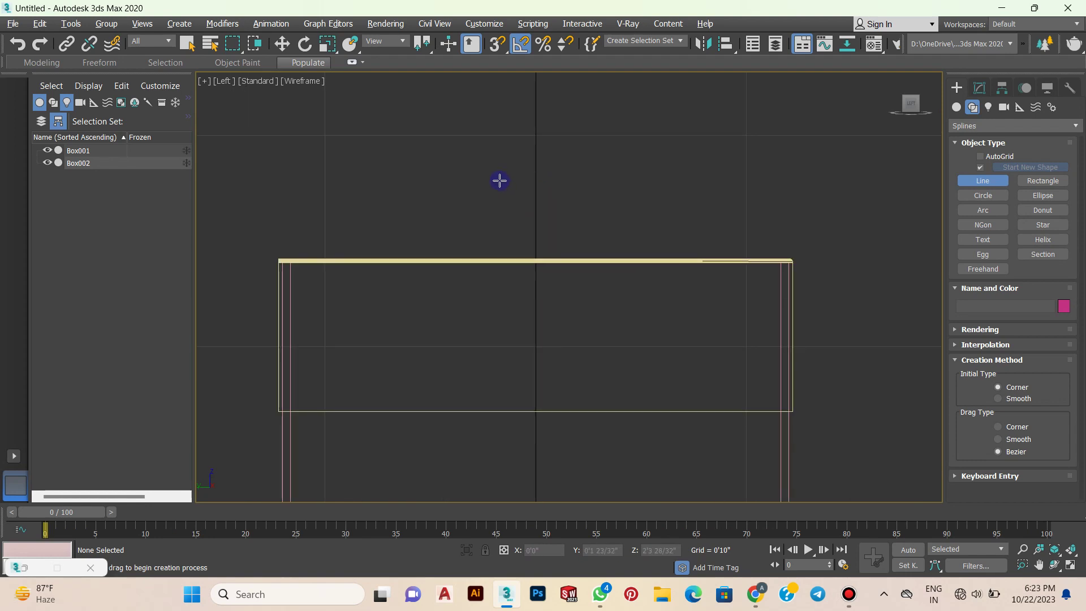
Place the bow outline's first four vertices, forming the right loop down to the lid top
click(619, 233)
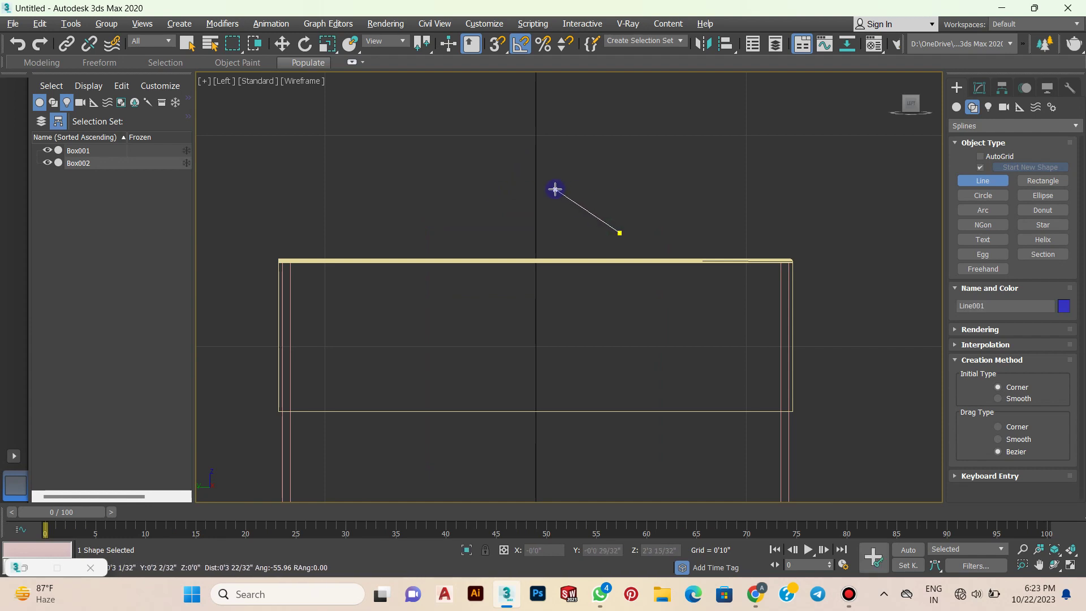
click(586, 195)
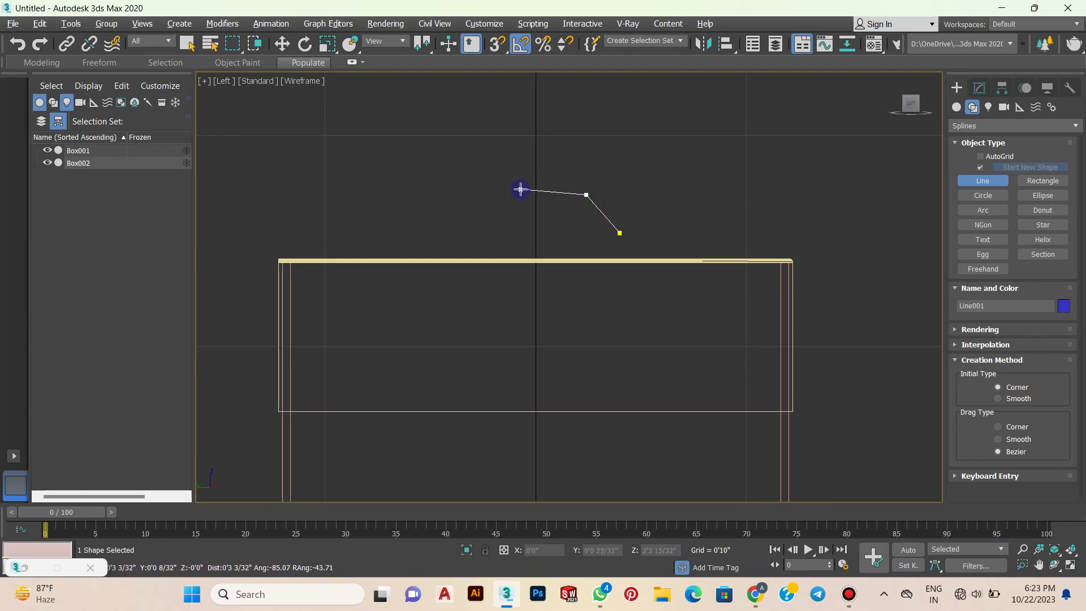
click(521, 190)
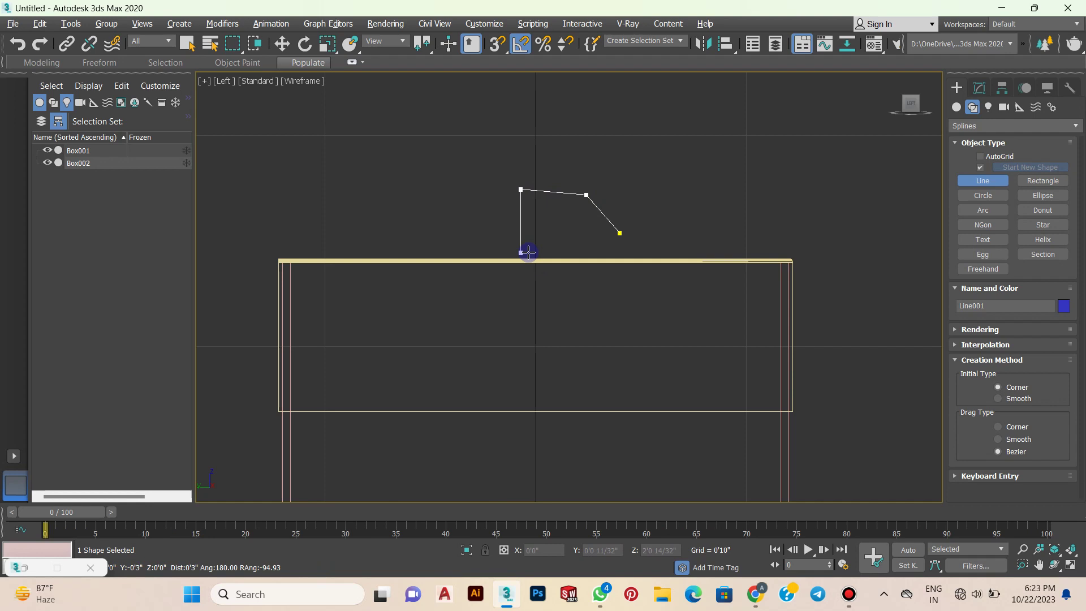
click(528, 253)
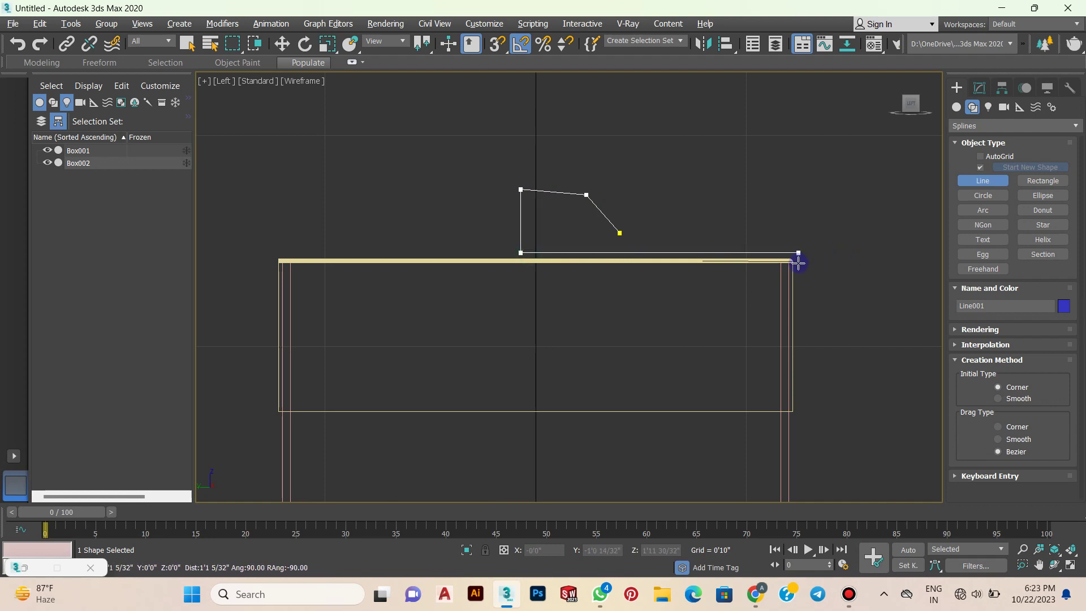
scroll(837, 379, up, 1)
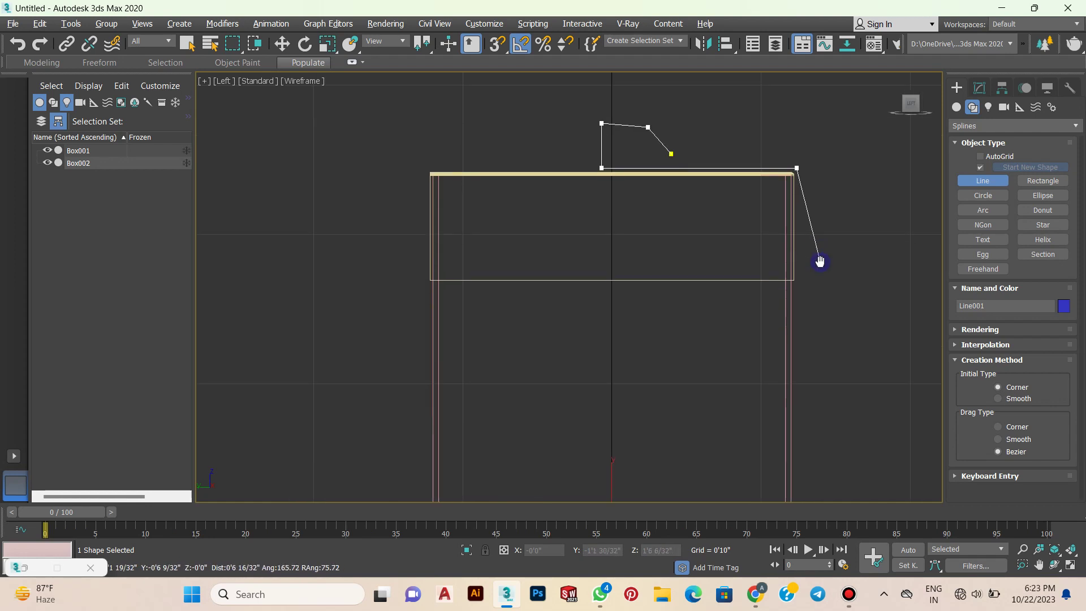
scroll(820, 291, up, 2)
scroll(792, 238, up, 2)
scroll(766, 226, up, 2)
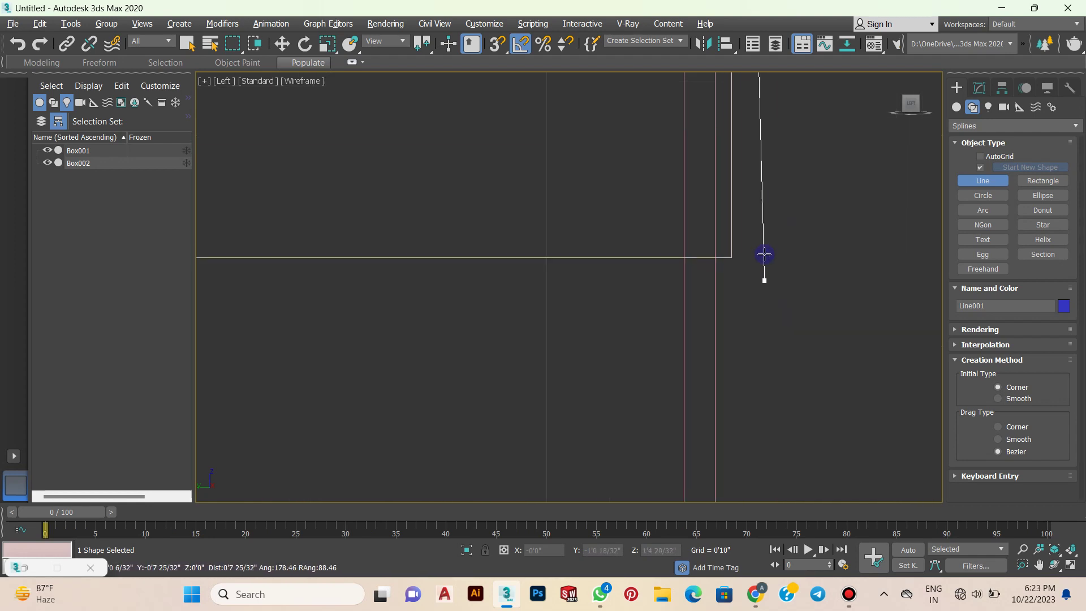
scroll(758, 266, up, 2)
scroll(750, 280, up, 2)
scroll(690, 285, up, 2)
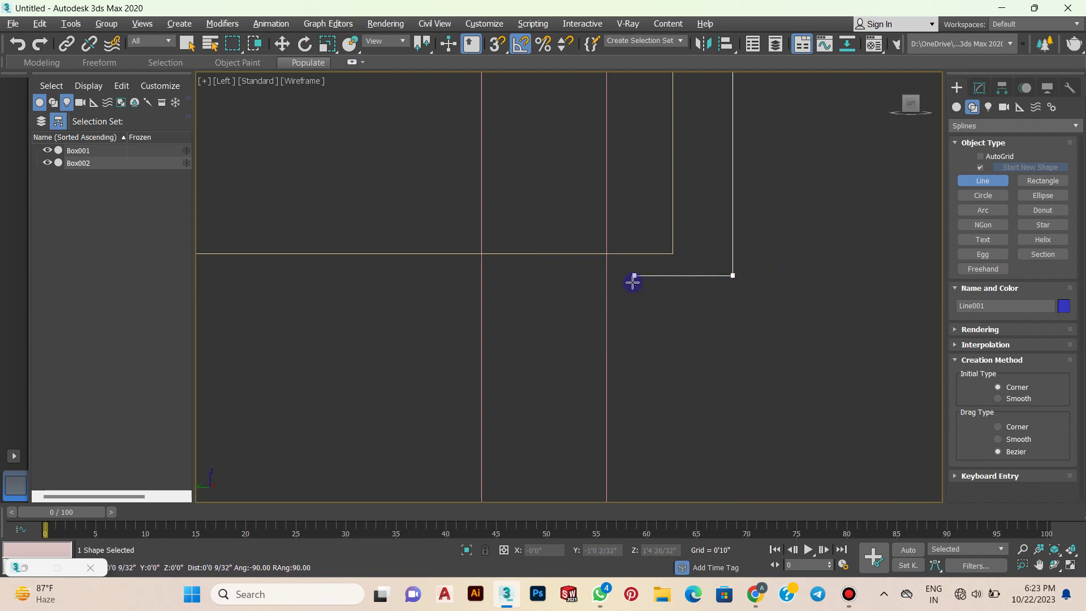
scroll(632, 282, down, 2)
scroll(737, 436, up, 3)
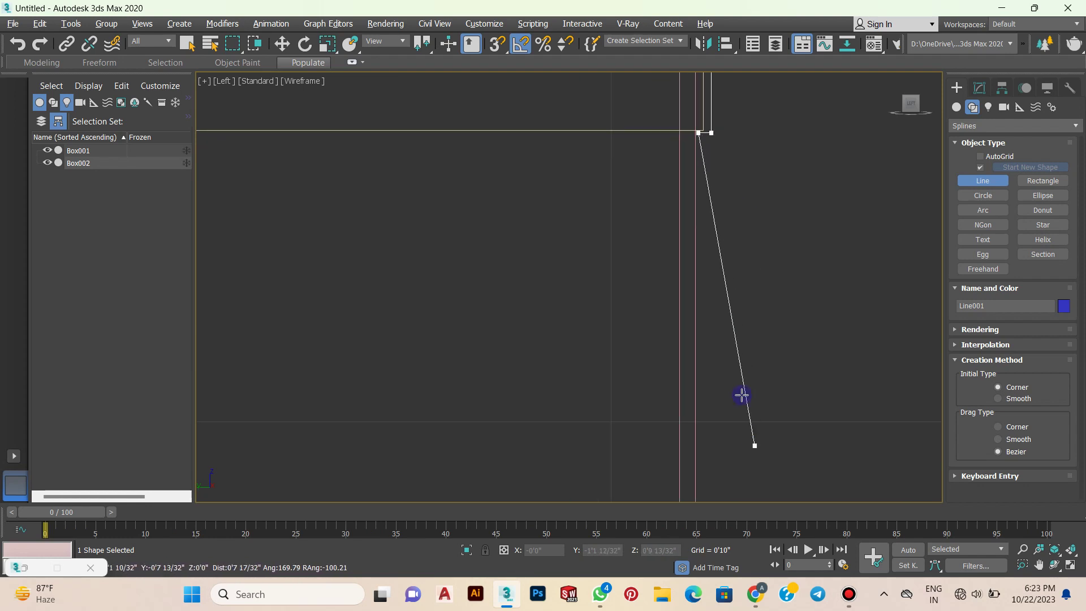
scroll(792, 379, up, 2)
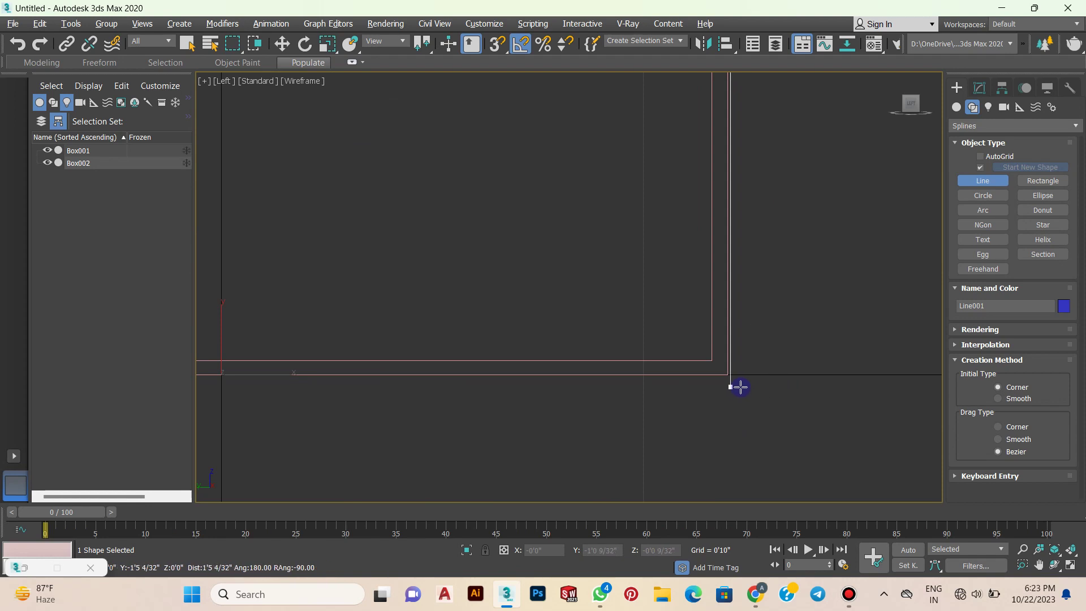
scroll(691, 398, down, 2)
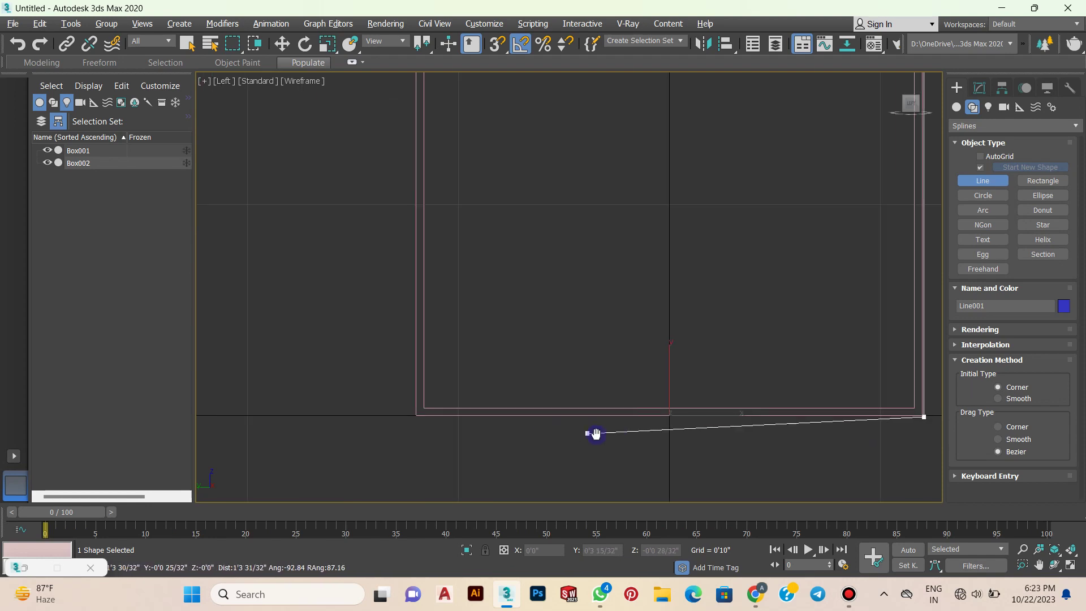
scroll(380, 425, up, 2)
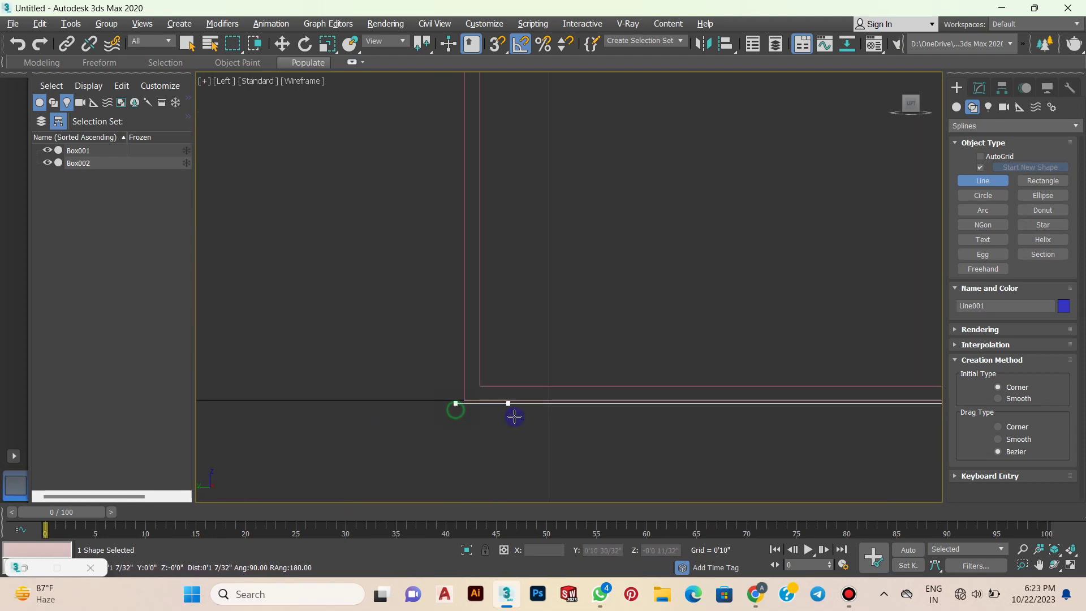
scroll(537, 334, down, 3)
scroll(543, 227, up, 1)
scroll(520, 238, up, 2)
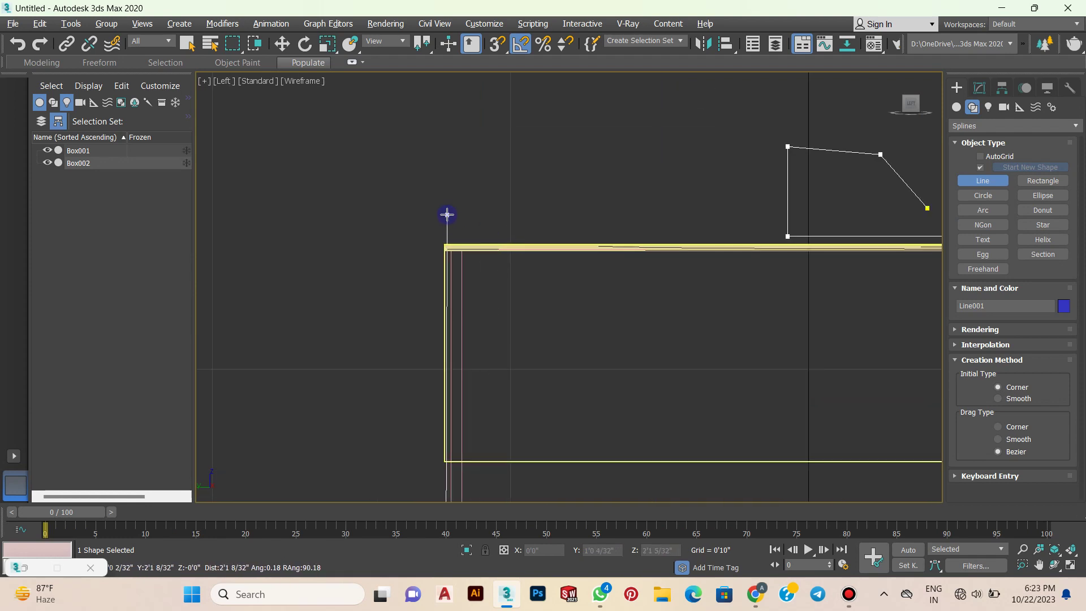
scroll(437, 226, up, 1)
scroll(444, 232, up, 1)
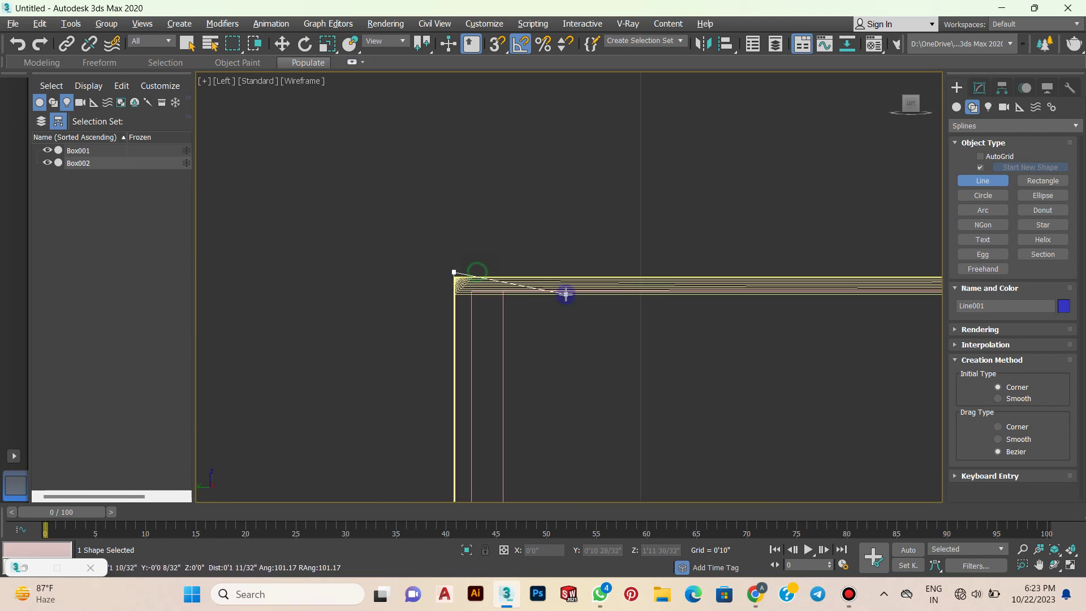
scroll(555, 311, down, 3)
scroll(588, 317, down, 2)
scroll(614, 280, up, 3)
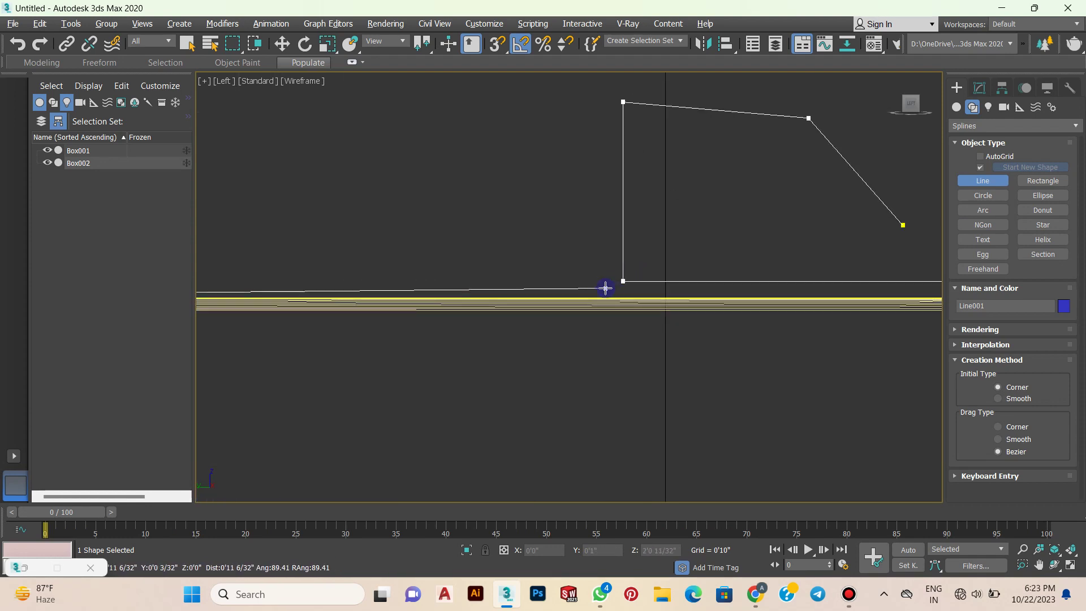
scroll(610, 291, down, 1)
scroll(628, 305, up, 2)
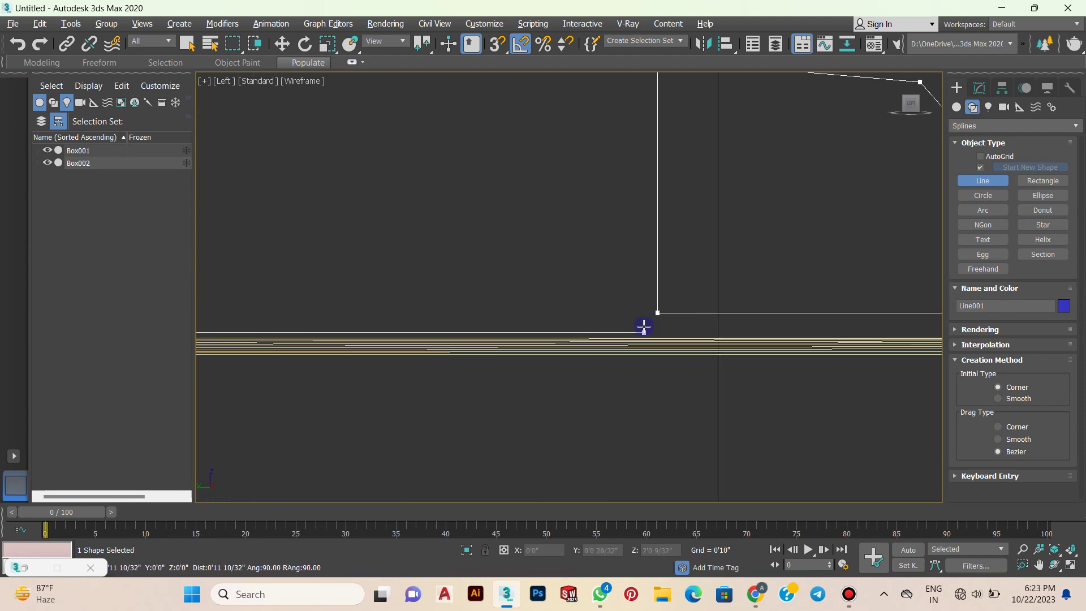
Add the left loop's vertices and finish the bow line
click(644, 326)
scroll(622, 272, down, 1)
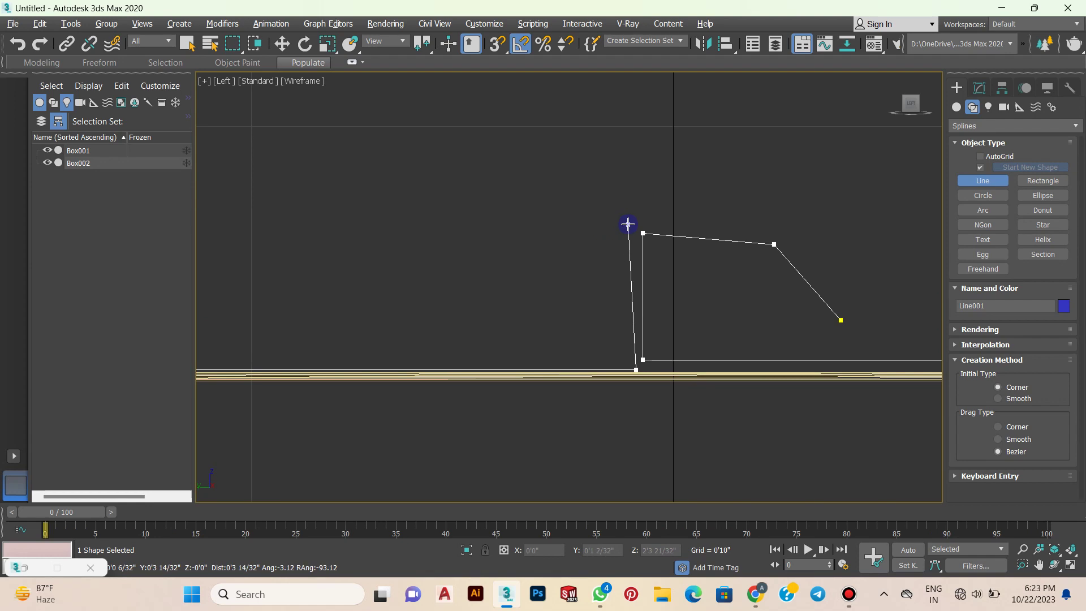
click(631, 232)
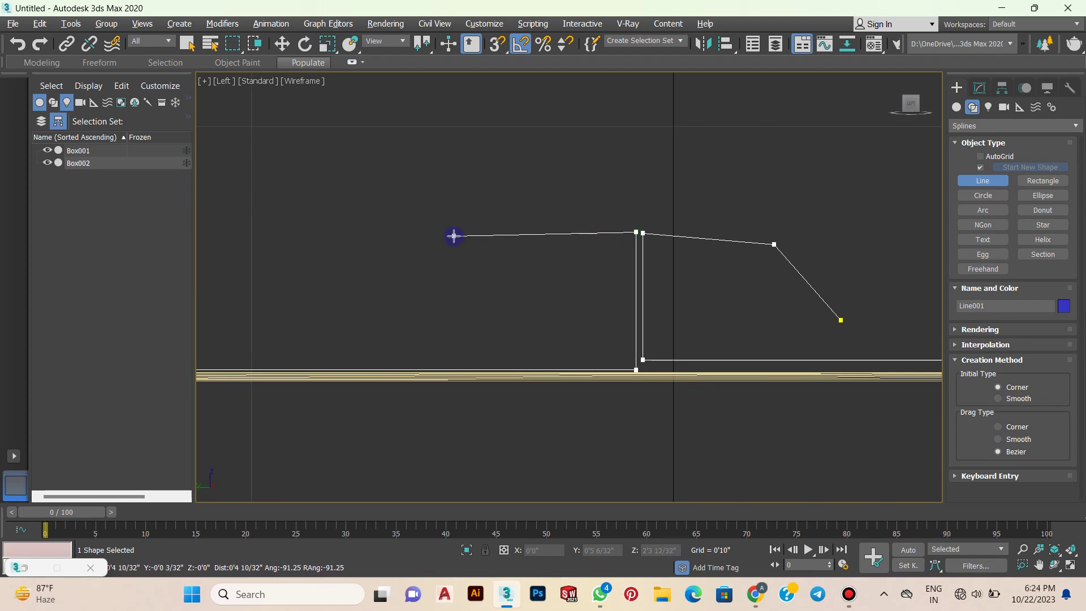
click(474, 251)
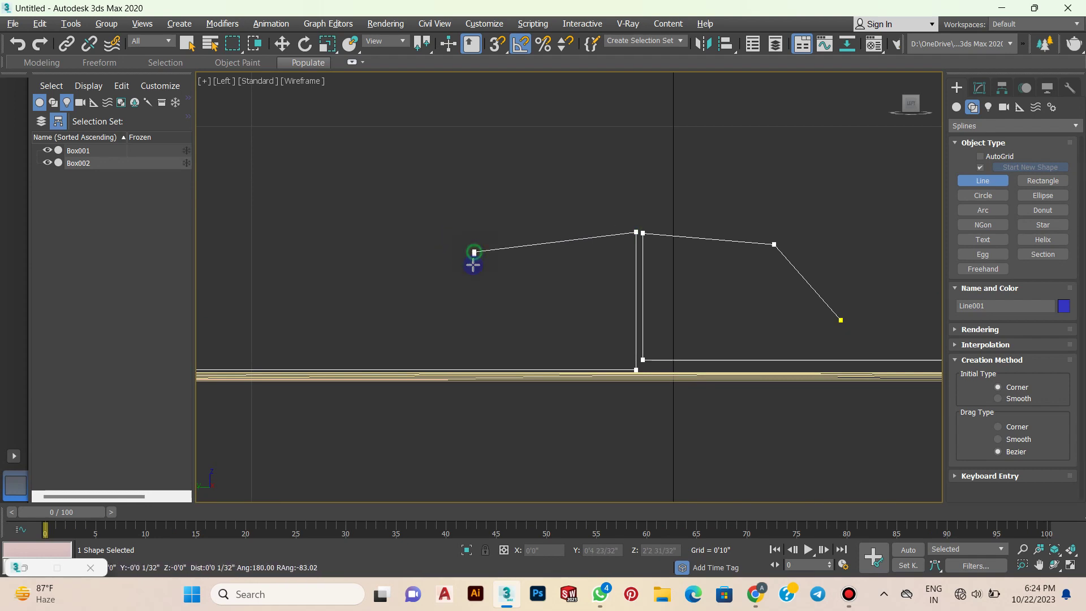
click(428, 332)
right_click(430, 331)
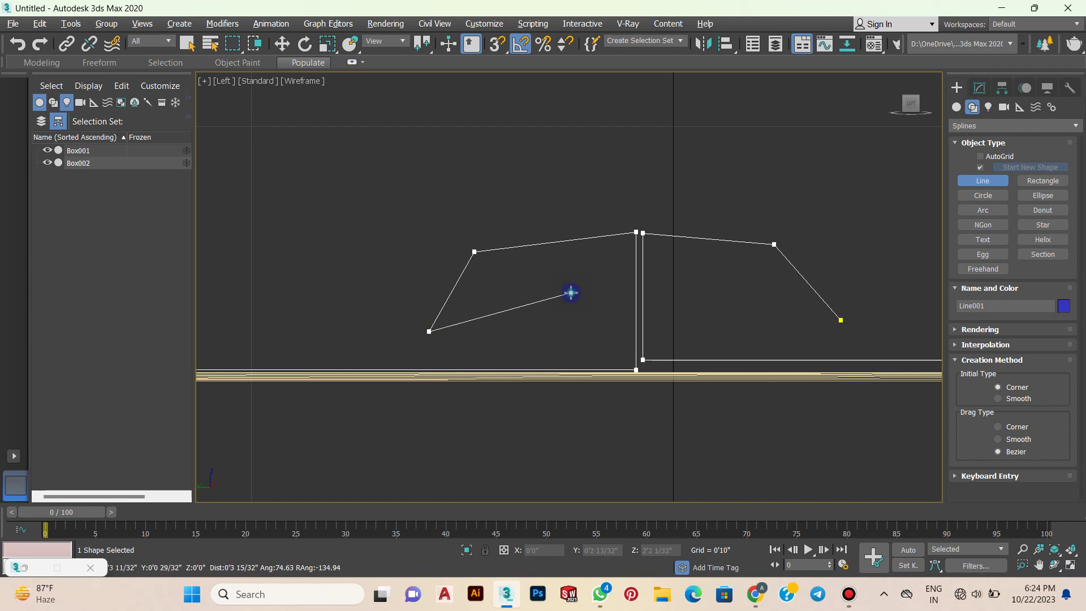
right_click(594, 295)
click(848, 594)
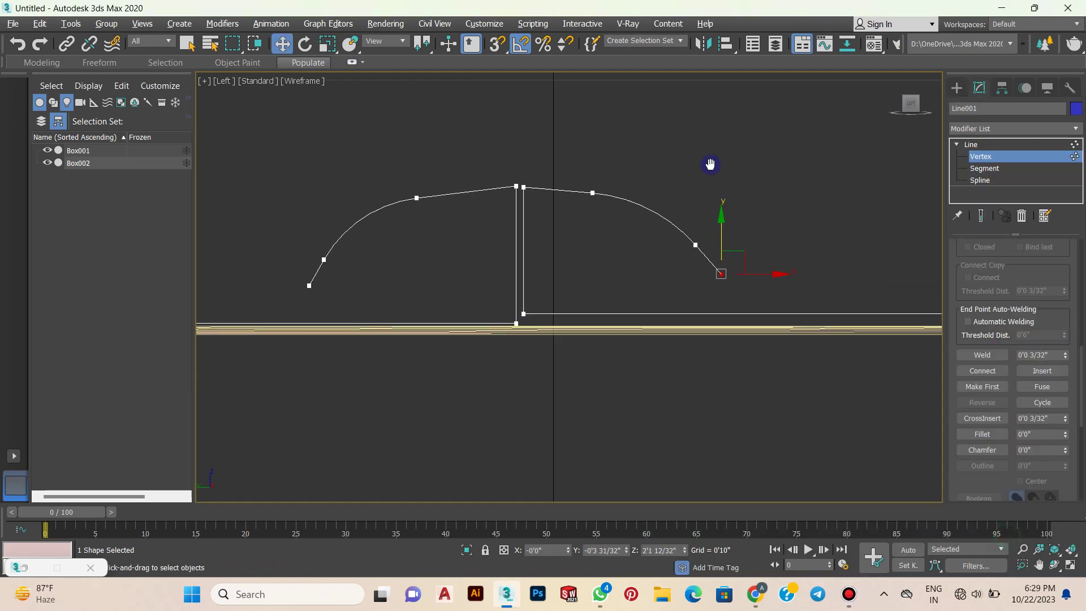
Move the tail end vertices so the two ribbon tails cross beneath the loops
drag(684, 285, 448, 289)
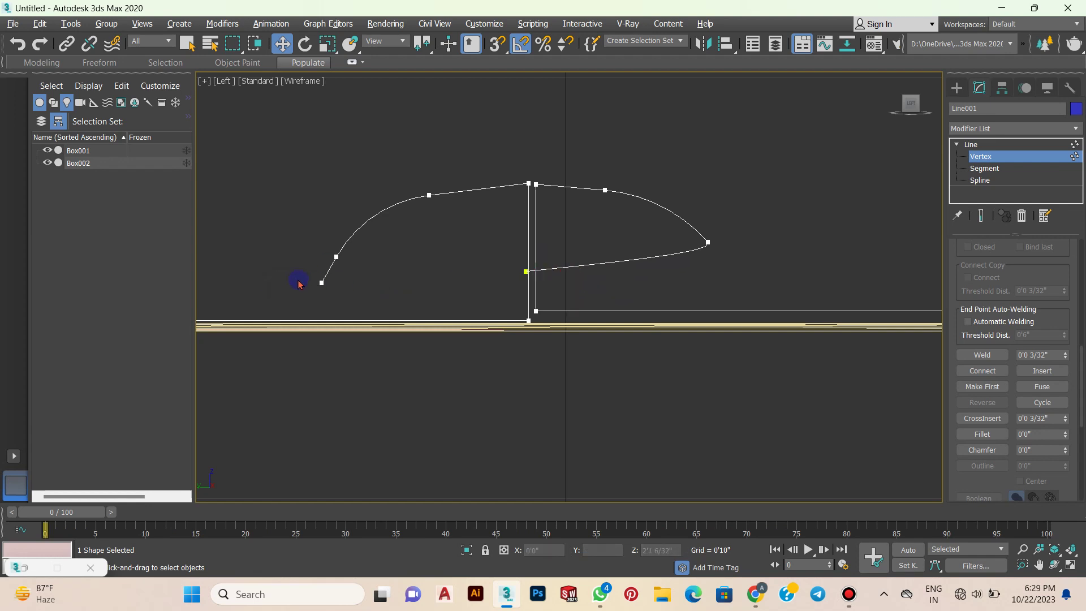
drag(293, 286, 545, 299)
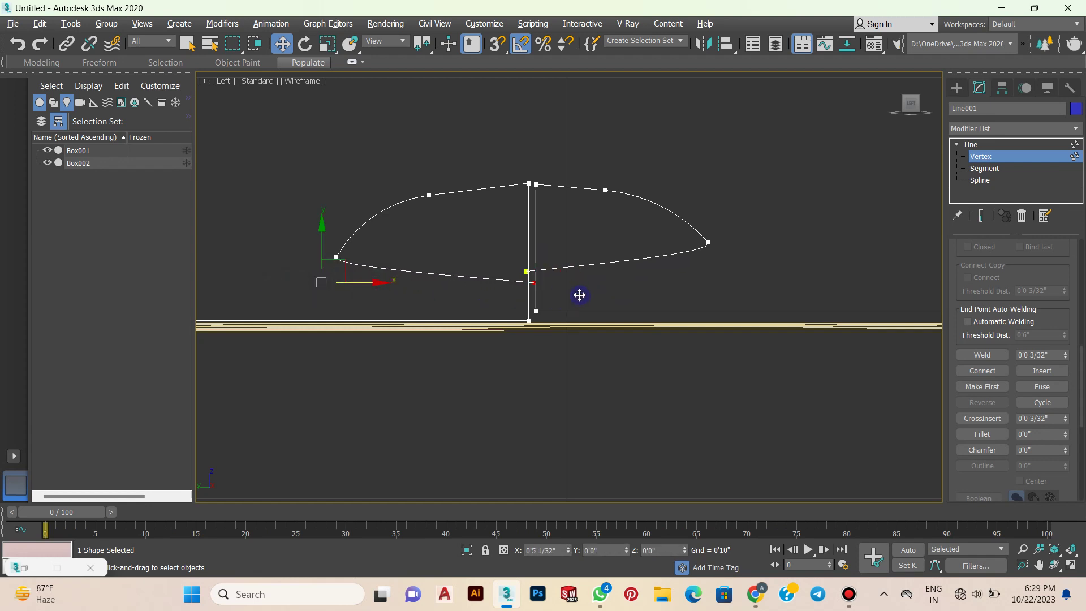
scroll(546, 267, up, 5)
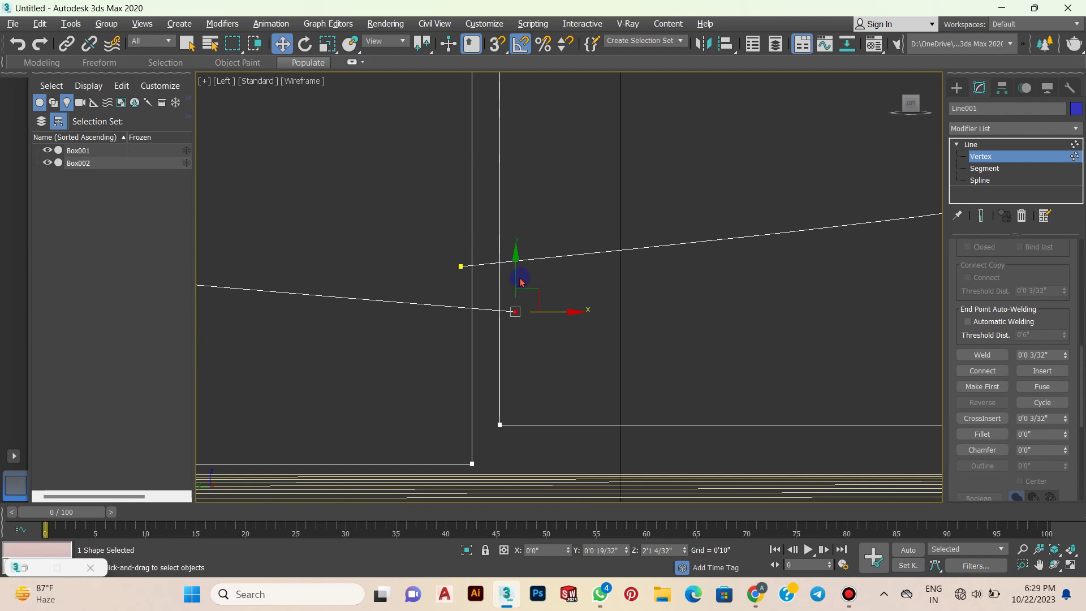
scroll(594, 328, down, 1)
scroll(578, 313, down, 2)
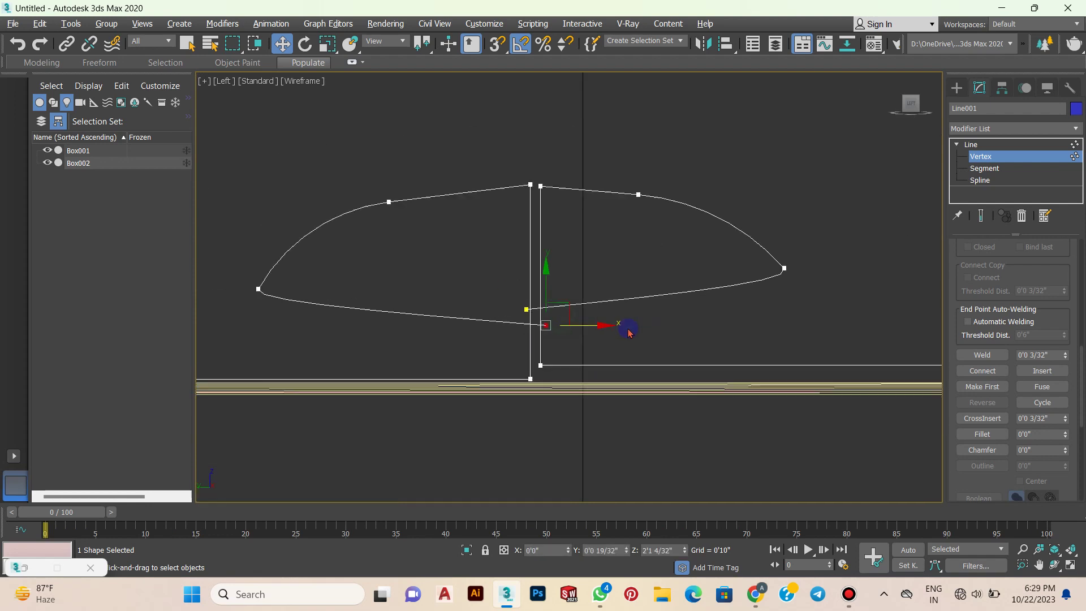
scroll(607, 322, down, 2)
drag(514, 321, 660, 319)
scroll(413, 308, up, 3)
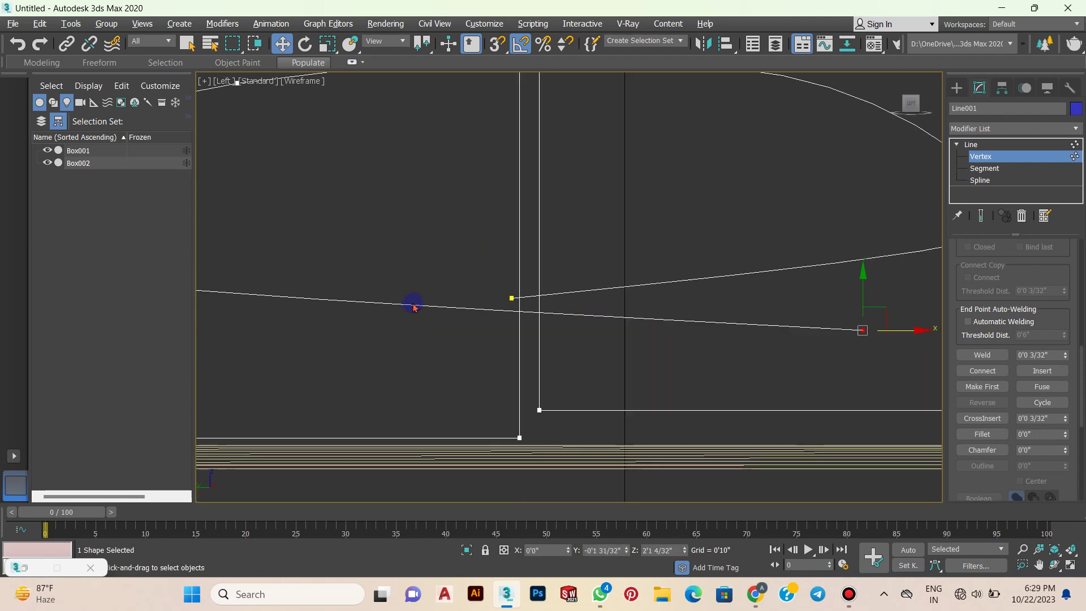
drag(537, 265, 456, 341)
scroll(625, 323, down, 3)
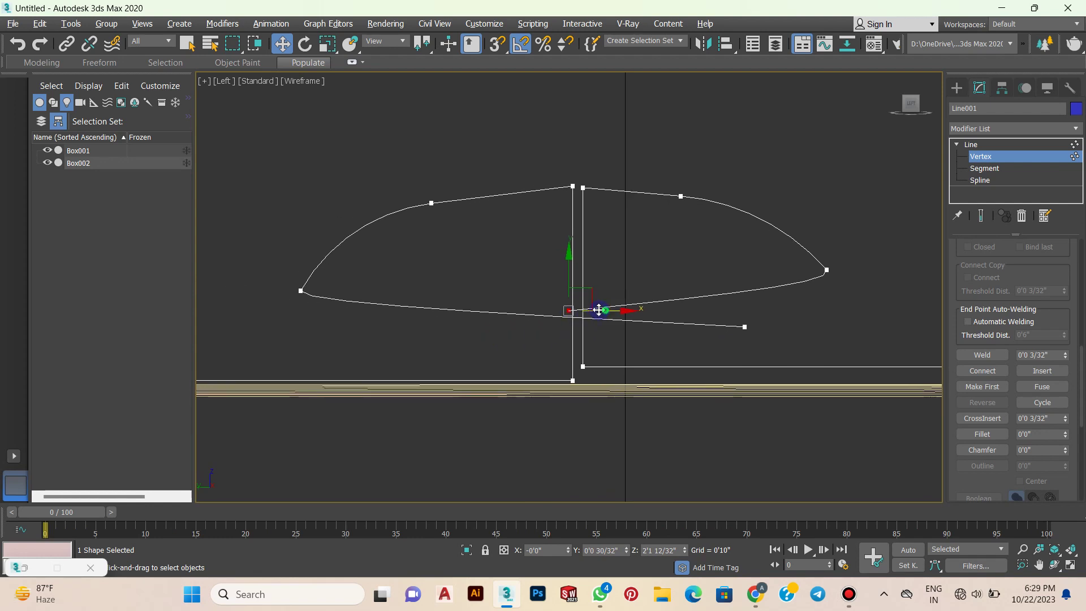
drag(599, 310, 342, 348)
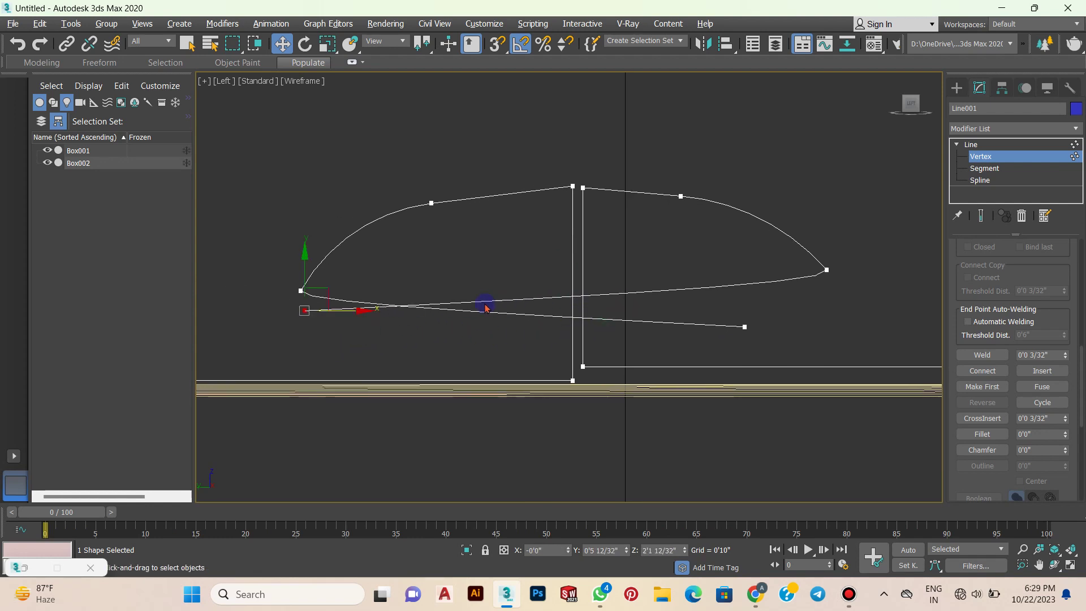
drag(312, 271, 302, 285)
scroll(566, 300, down, 3)
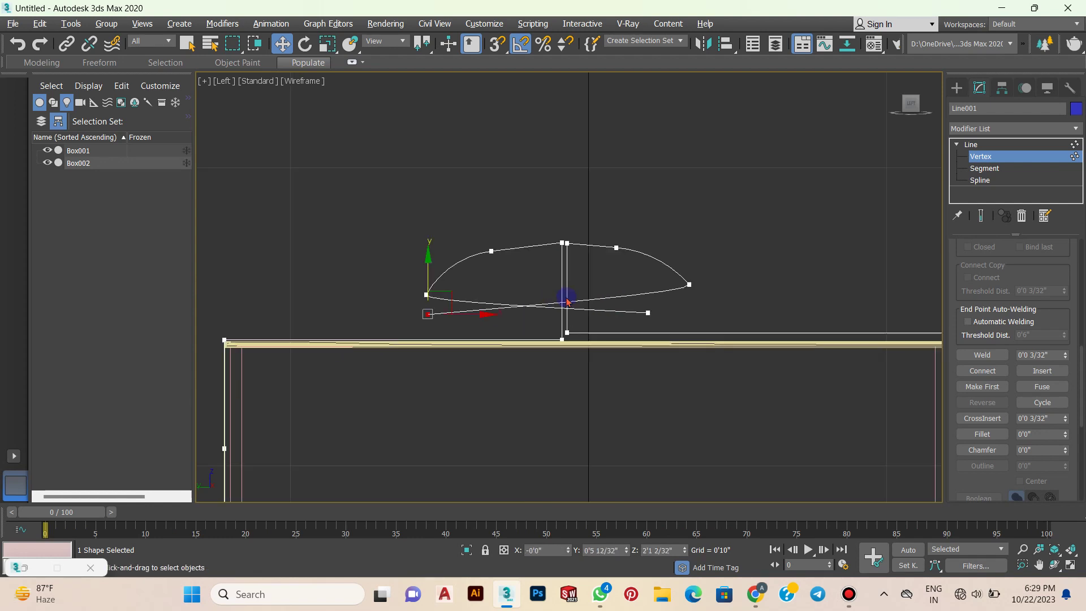
key(alt+w)
click(754, 368)
key(alt+w)
mouse_move(754, 368)
alt+middle_down()
mouse_move(676, 356)
mouse_move(676, 344)
mouse_move(701, 331)
mouse_move(649, 340)
alt+middle_up()
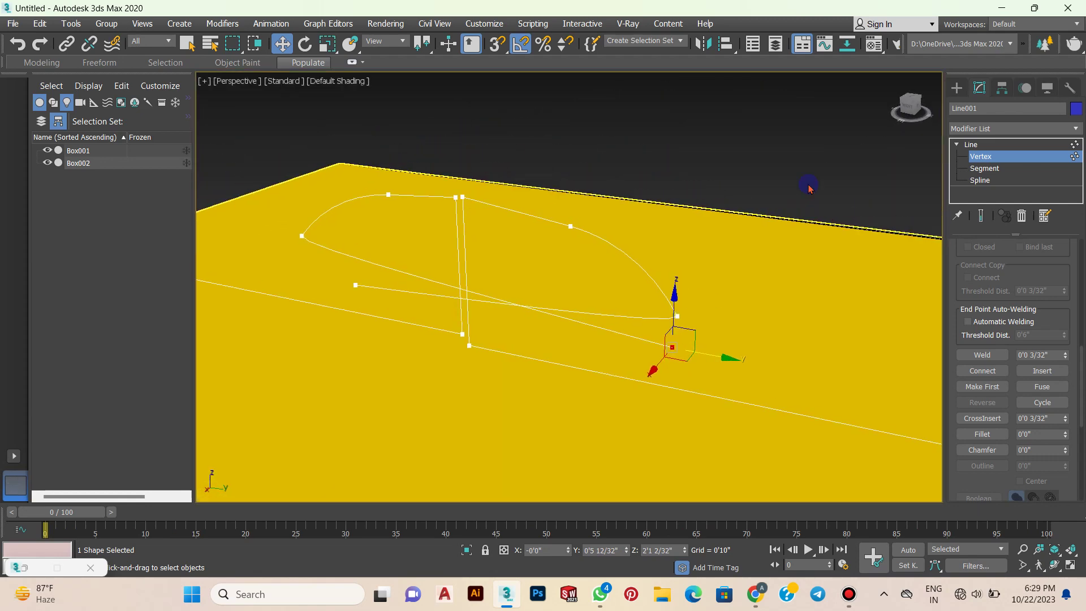
key(l)
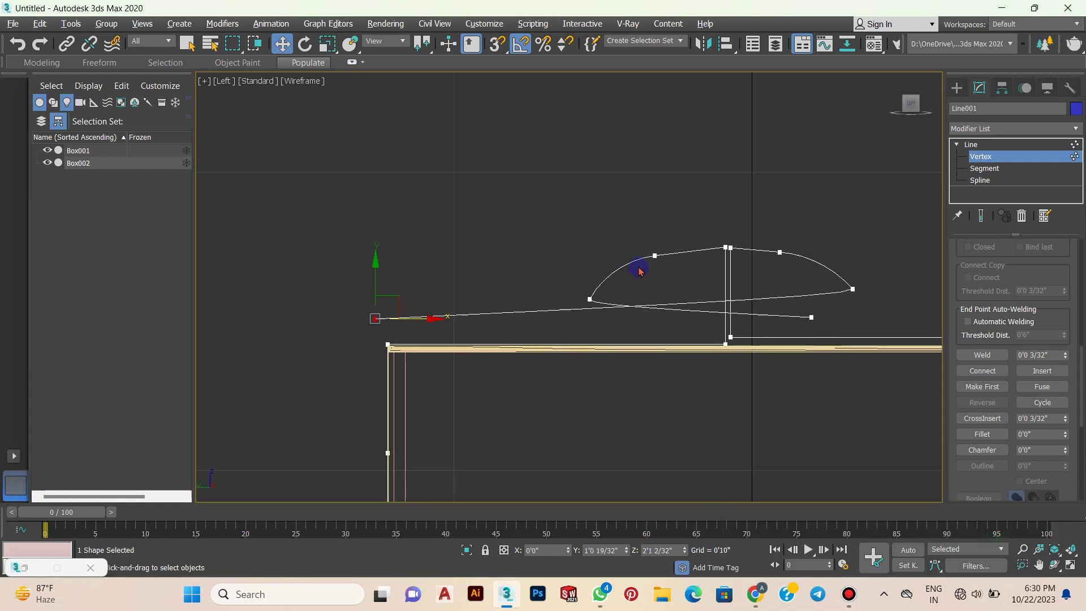
Select the outline's bottom tail segment at Segment level
click(984, 168)
scroll(605, 263, up, 4)
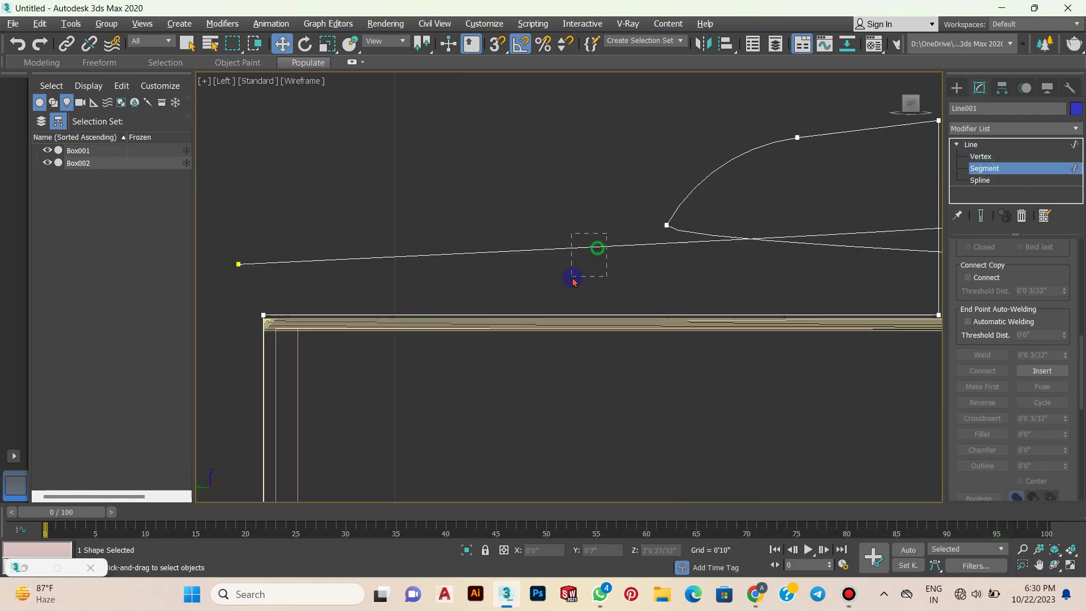
drag(607, 233, 573, 278)
scroll(538, 287, down, 4)
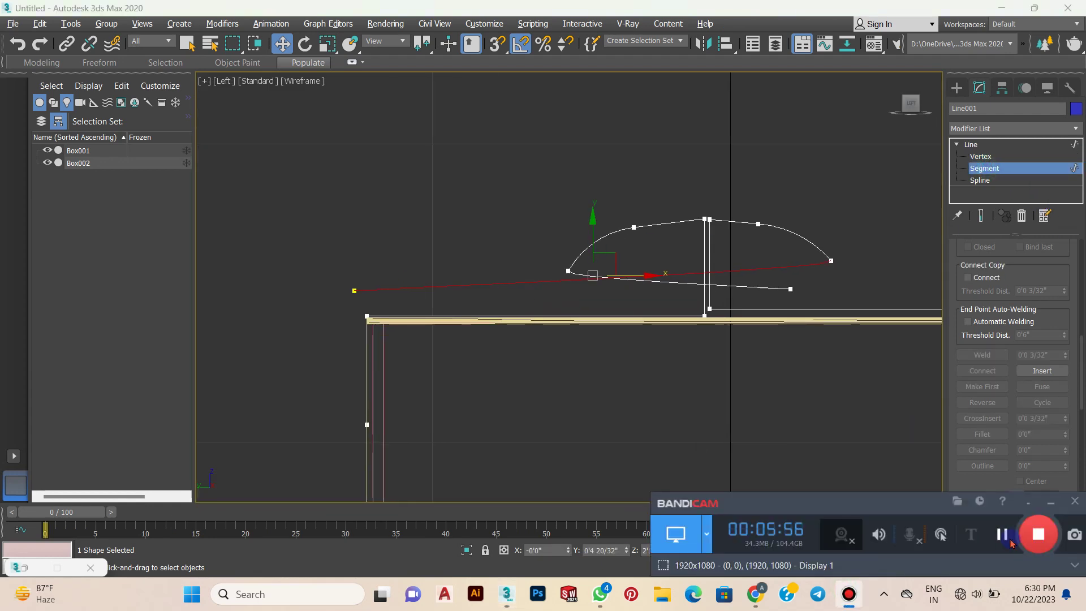
scroll(601, 254, up, 3)
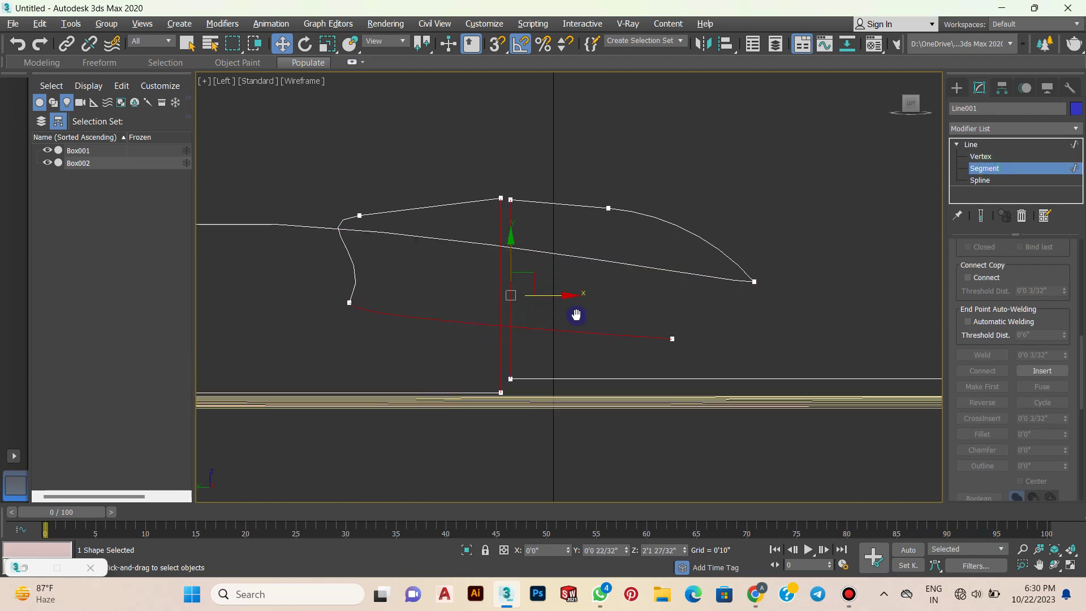
middle_drag(575, 310, 613, 294)
click(600, 309)
Divide the bottom tail segment by inserting a midpoint vertex
click(597, 309)
right_click(597, 309)
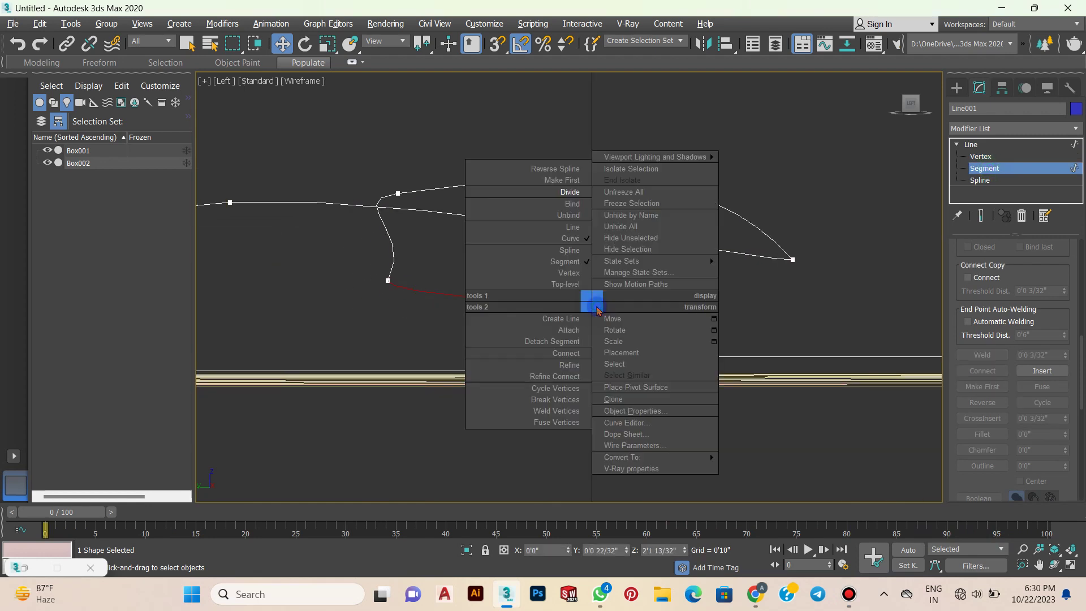
click(560, 205)
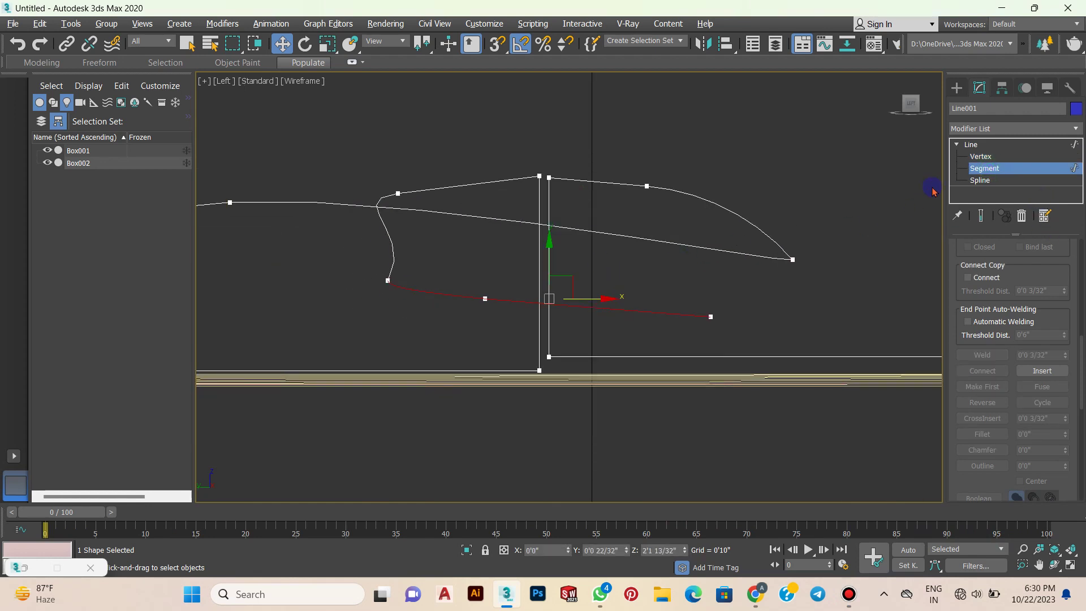
click(981, 156)
middle_drag(596, 303, 662, 299)
Select the tail's new middle vertex and raise it slightly
drag(611, 285, 484, 338)
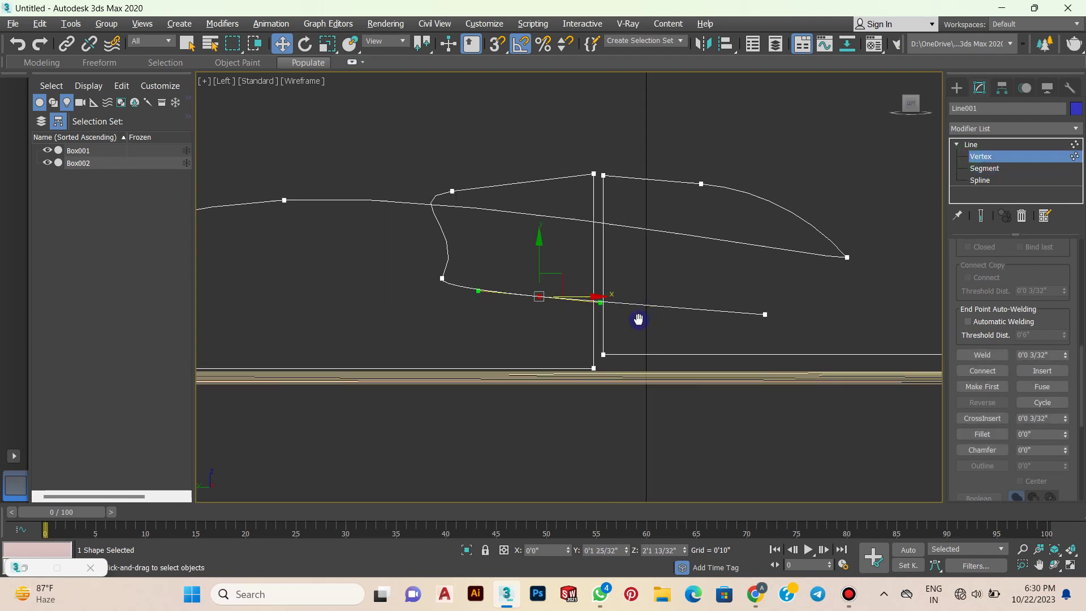
mouse_move(701, 297)
middle_down()
mouse_move(634, 319)
mouse_move(722, 307)
middle_up()
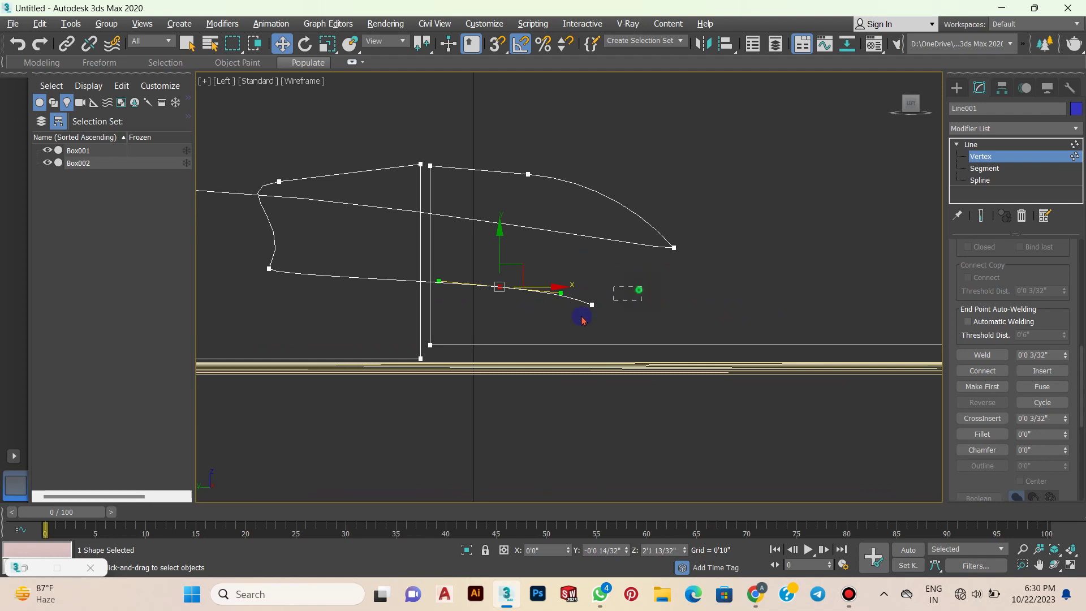
click(592, 305)
middle_drag(645, 305, 597, 306)
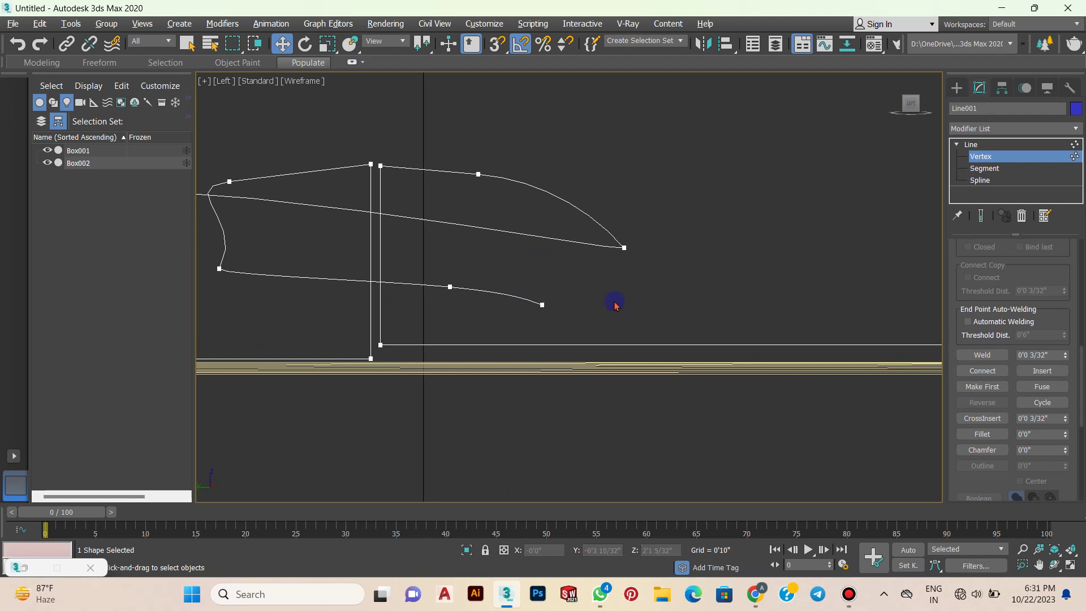
scroll(614, 301, down, 3)
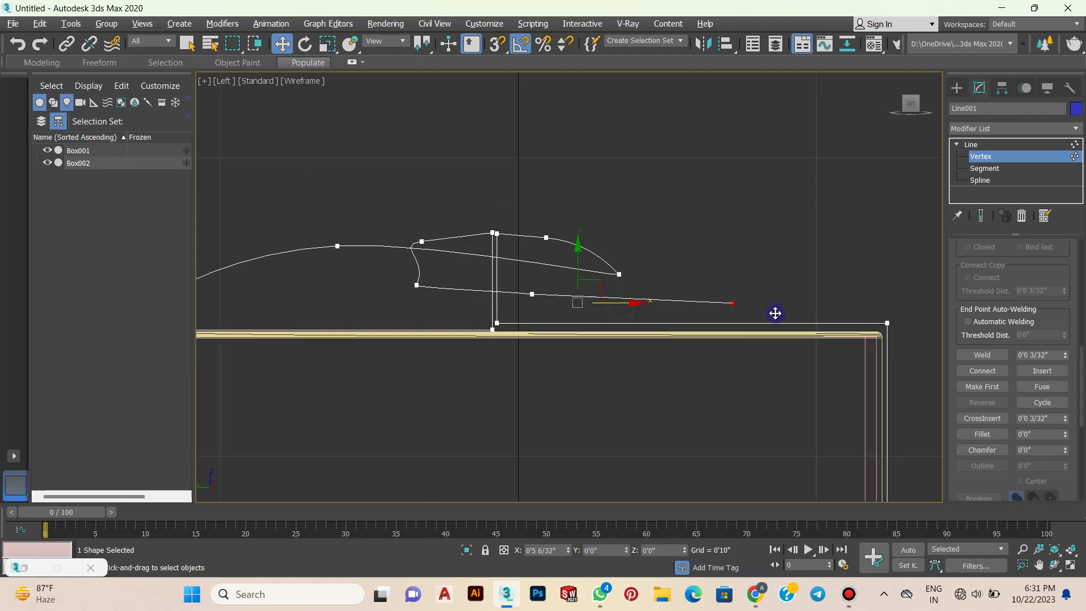
scroll(542, 286, up, 4)
drag(556, 284, 495, 320)
scroll(545, 284, down, 3)
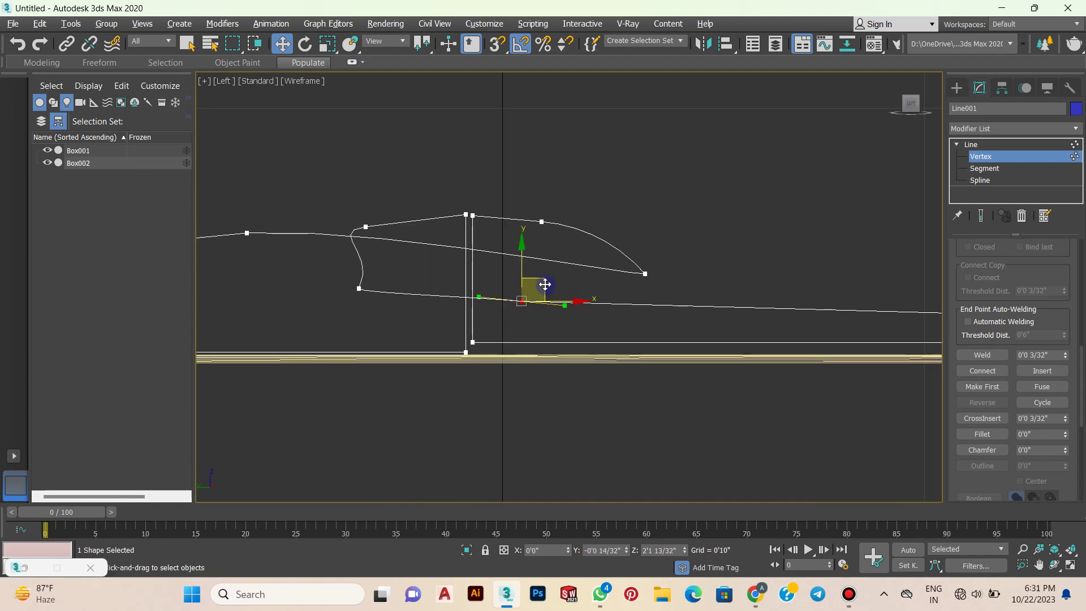
drag(527, 274, 528, 245)
scroll(643, 270, down, 3)
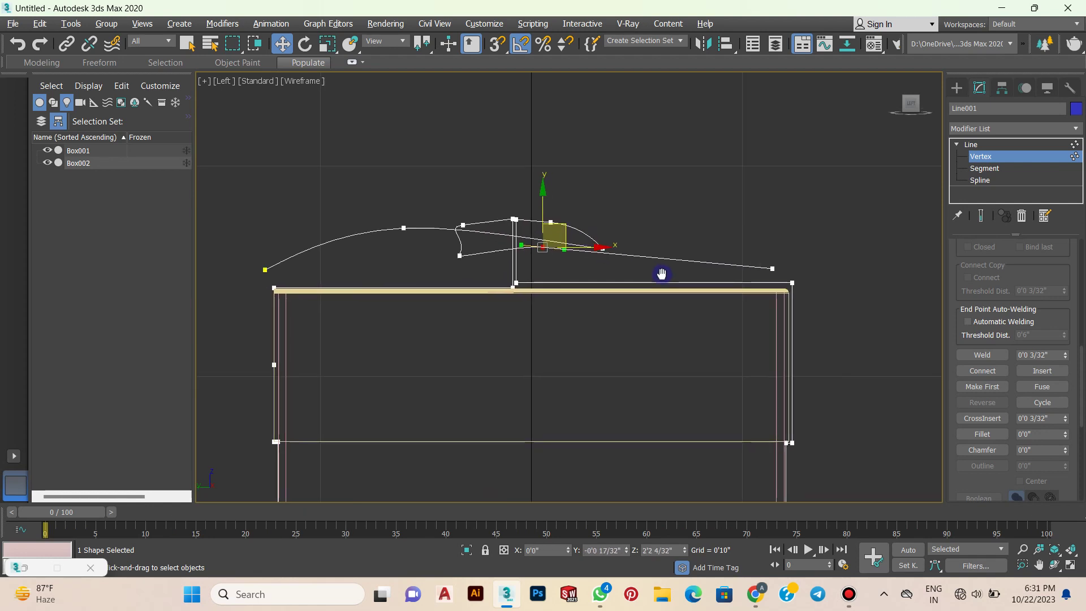
scroll(792, 260, up, 1)
Drop the ribbon's right end down onto the lid and stretch the bow curve rightward
drag(786, 260, 750, 296)
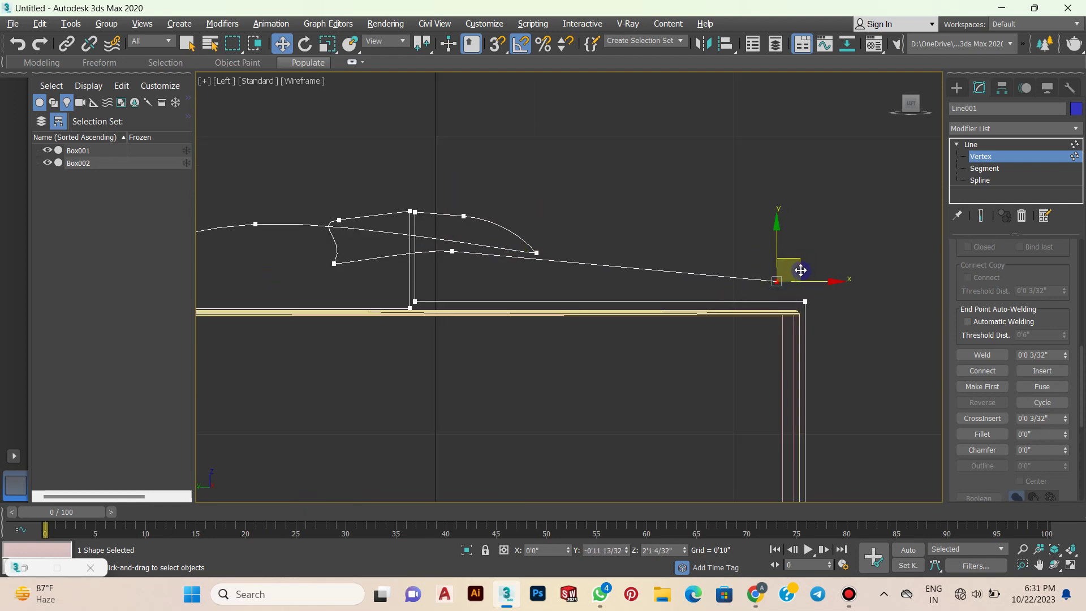
drag(801, 270, 702, 302)
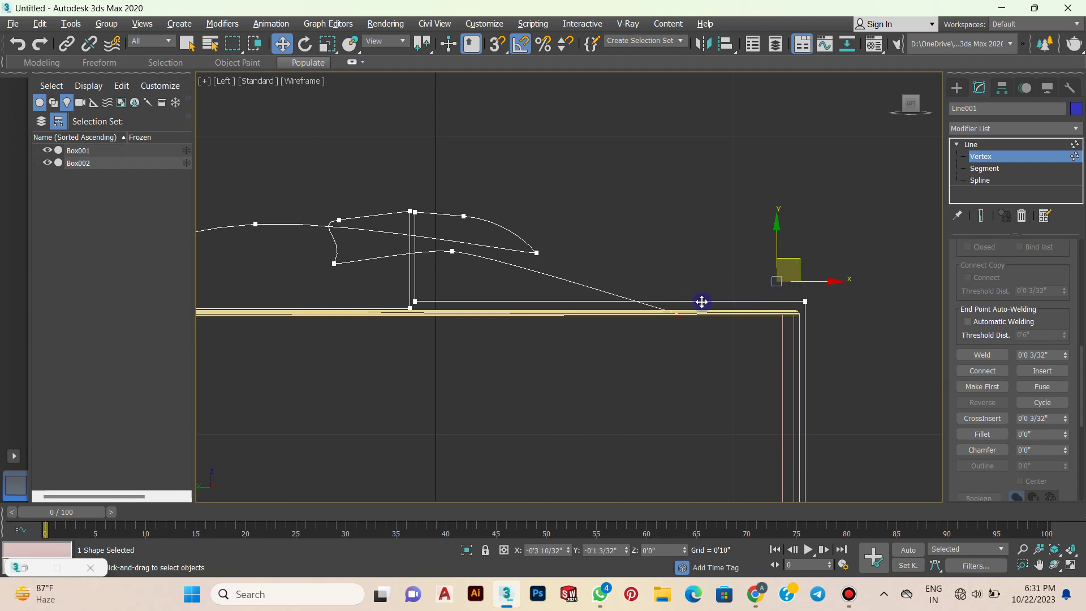
scroll(486, 248, up, 2)
click(413, 259)
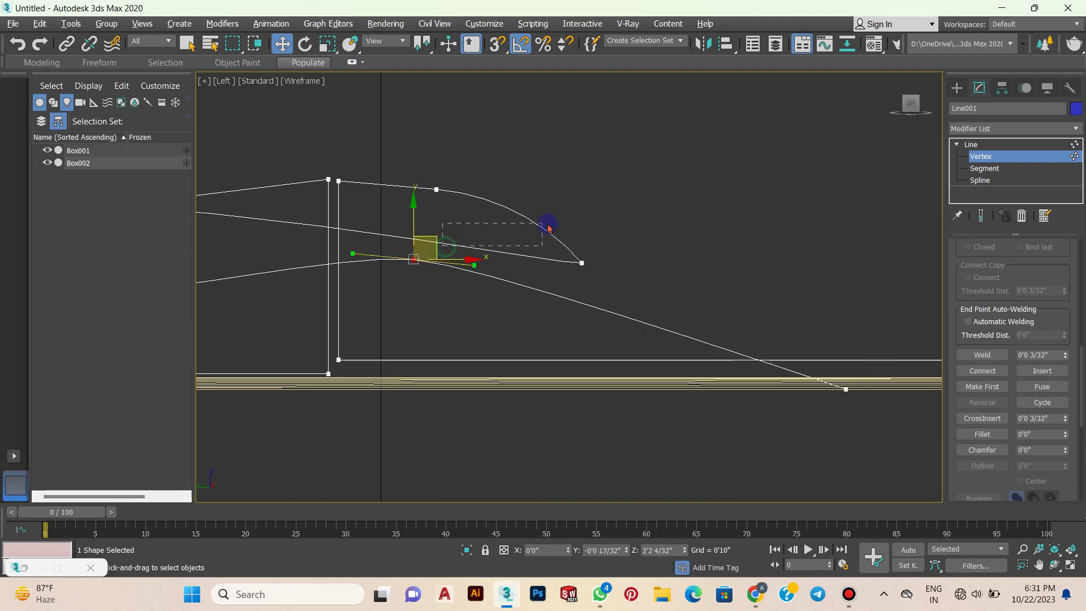
drag(548, 228, 546, 229)
click(426, 259)
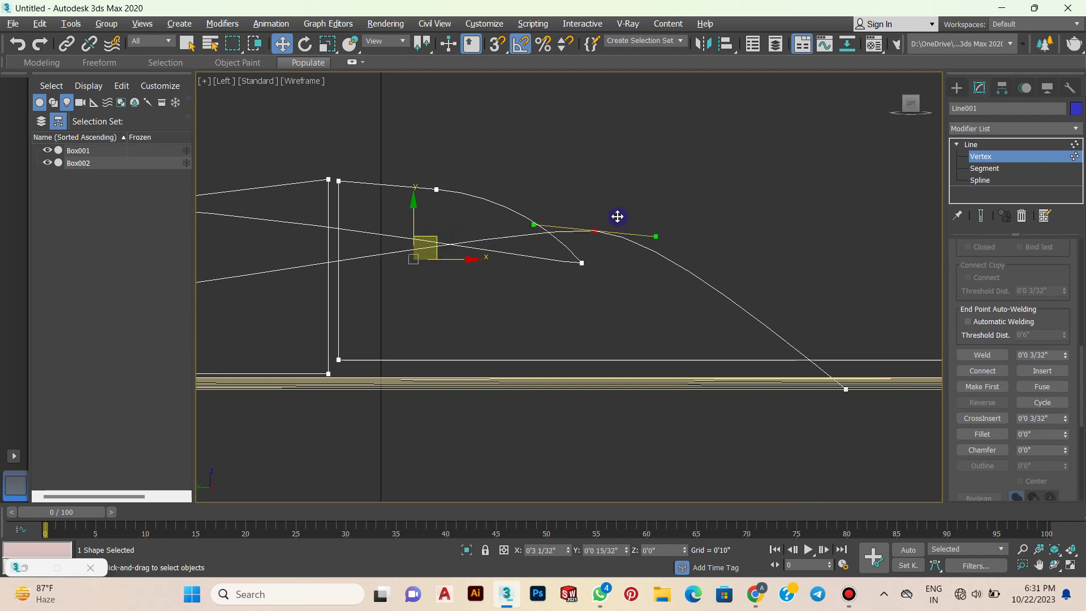
drag(433, 245, 643, 235)
scroll(779, 307, down, 2)
drag(649, 378, 651, 376)
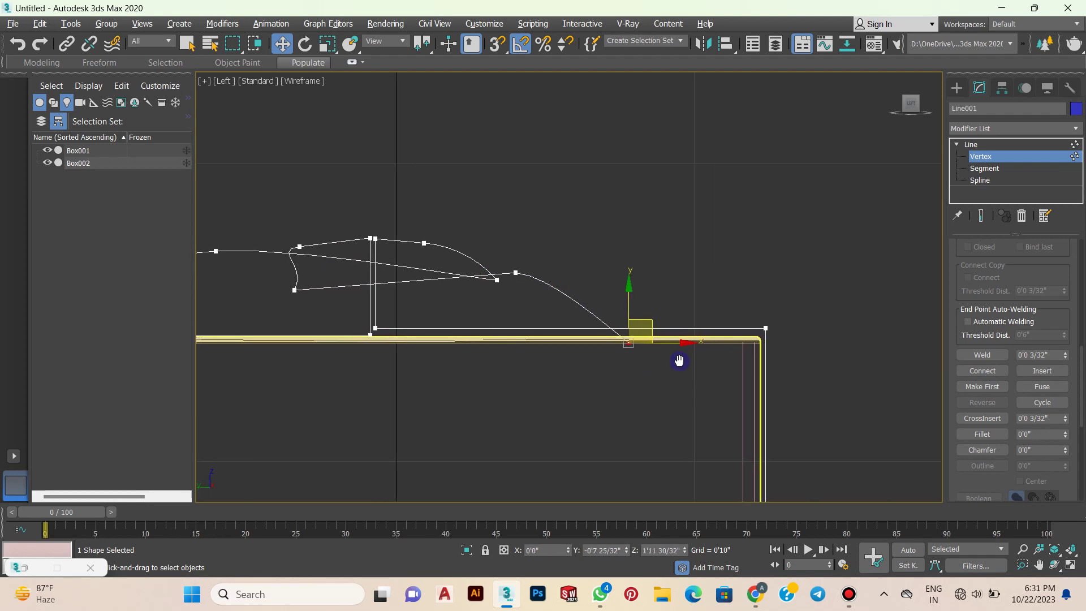
middle_drag(681, 359, 679, 311)
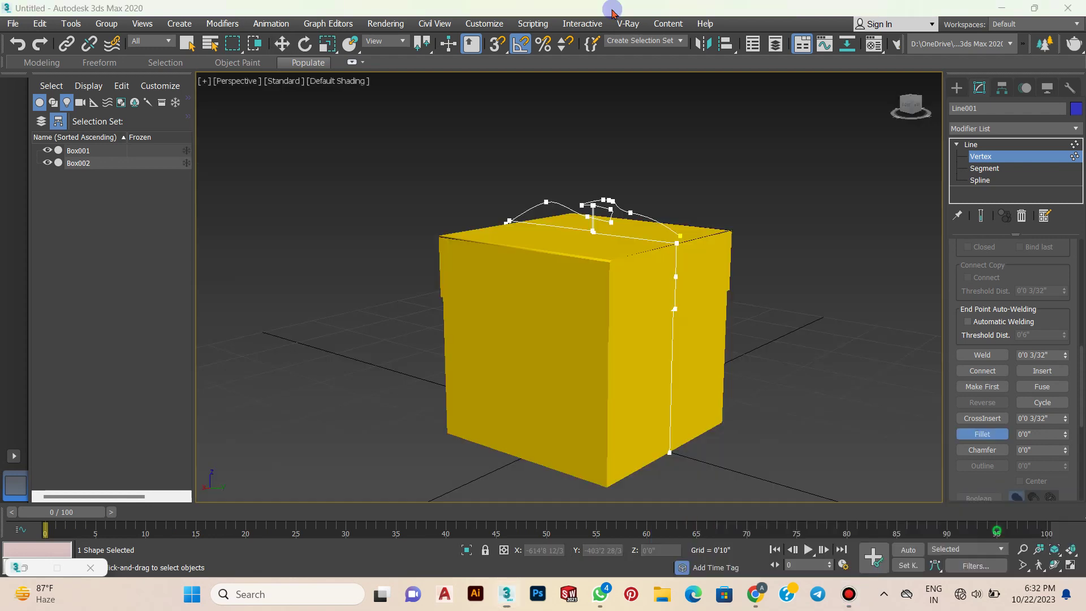
Add a 0'3 16/32" Extrude modifier to Line001 to make a solid ribbon
alt+middle_drag(650, 237, 667, 218)
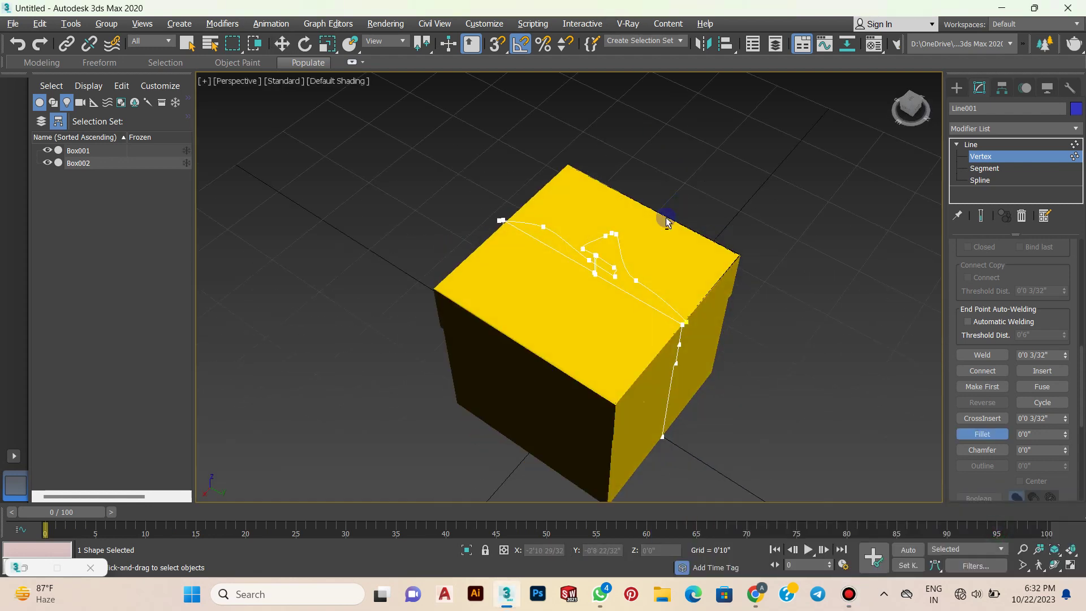
scroll(666, 217, up, 3)
click(970, 129)
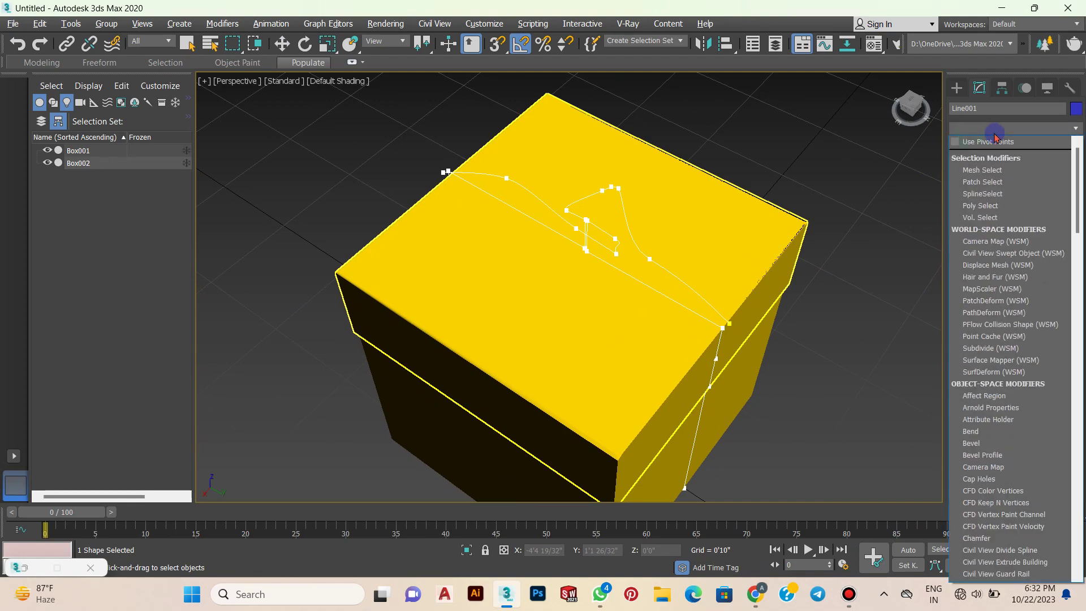
scroll(989, 170, down, 5)
scroll(988, 169, down, 5)
click(988, 139)
Orbit to a high corner view to inspect the extruded ribbon and bow over the lid
mouse_move(781, 254)
alt+middle_down()
mouse_move(729, 255)
mouse_move(814, 263)
mouse_move(759, 262)
mouse_move(764, 283)
mouse_move(788, 273)
alt+middle_up()
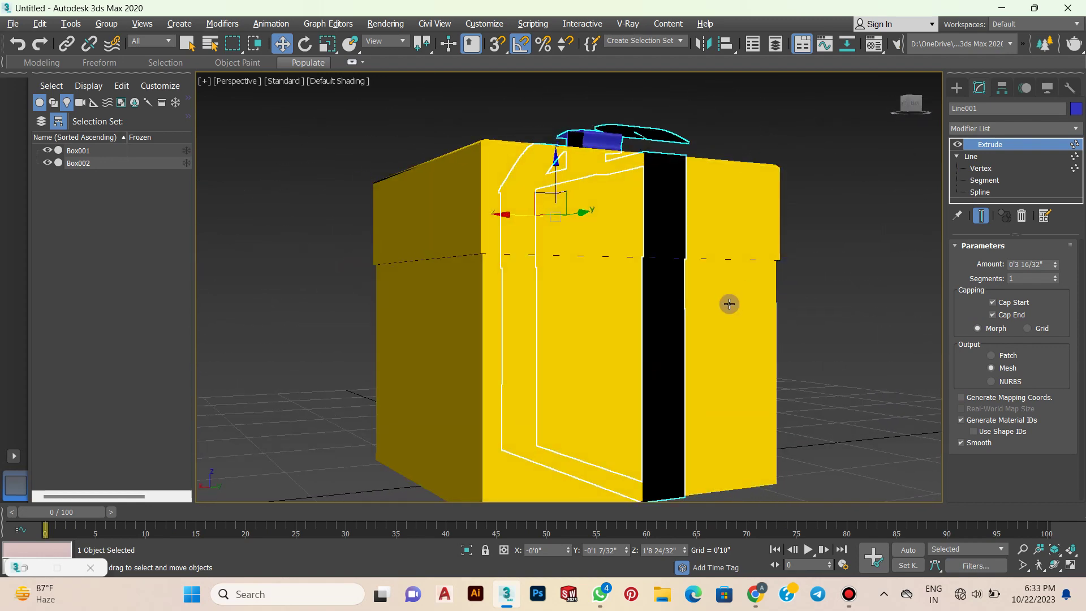
mouse_move(729, 303)
alt+middle_down()
mouse_move(824, 315)
mouse_move(772, 298)
alt+middle_up()
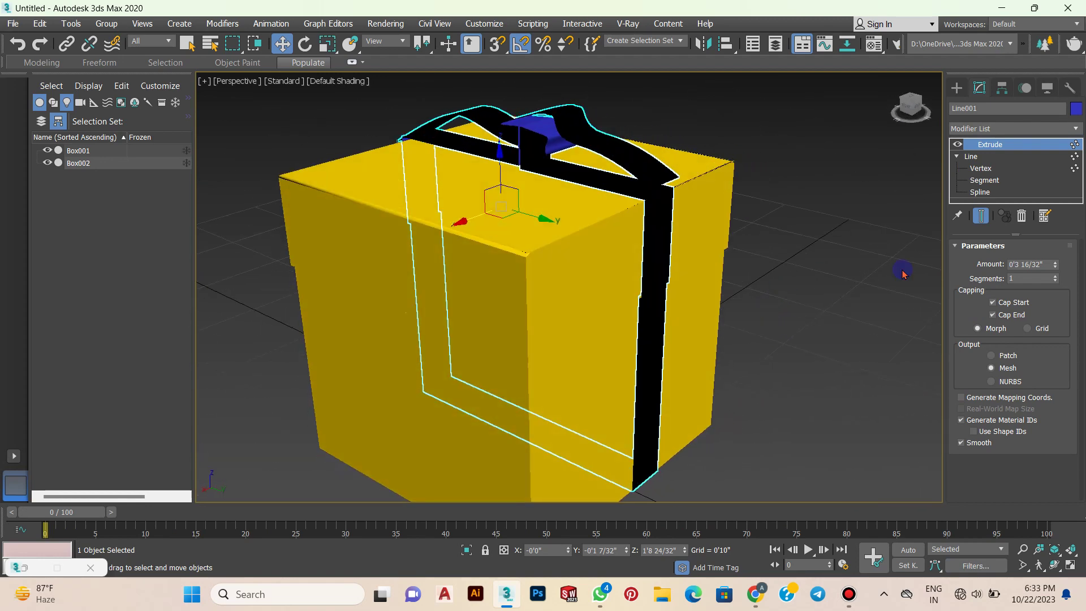
middle_drag(854, 240, 845, 229)
click(957, 88)
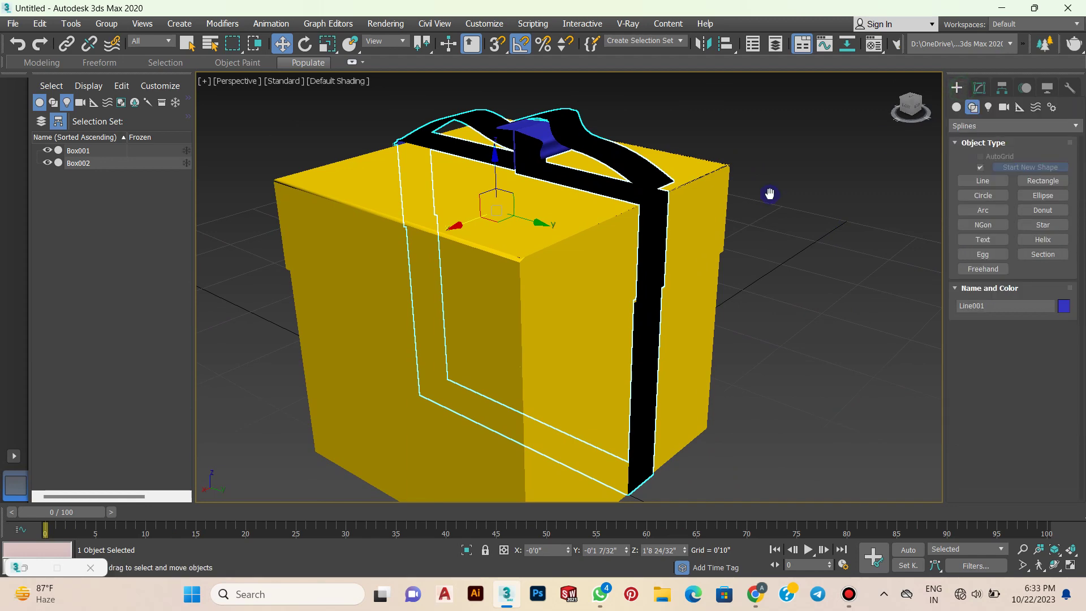
middle_drag(767, 194, 857, 76)
click(872, 45)
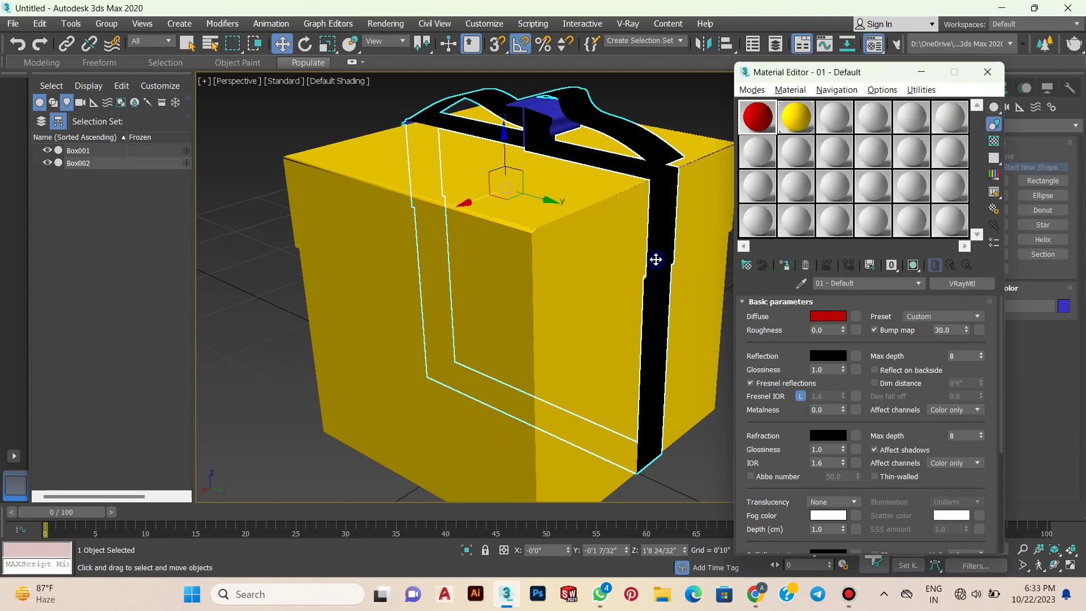
Assign the red 01 - Default VRayMtl to the Line001 ribbon
click(783, 266)
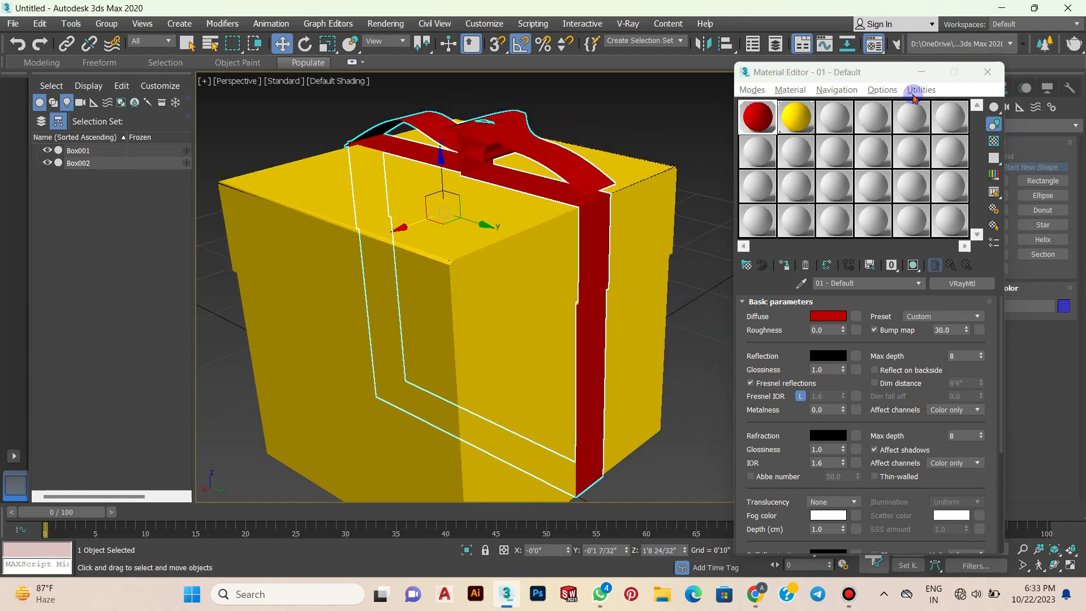
click(988, 72)
mouse_move(689, 230)
alt+middle_down()
mouse_move(714, 243)
mouse_move(734, 235)
mouse_move(701, 224)
alt+middle_up()
alt+middle_drag(691, 269, 706, 290)
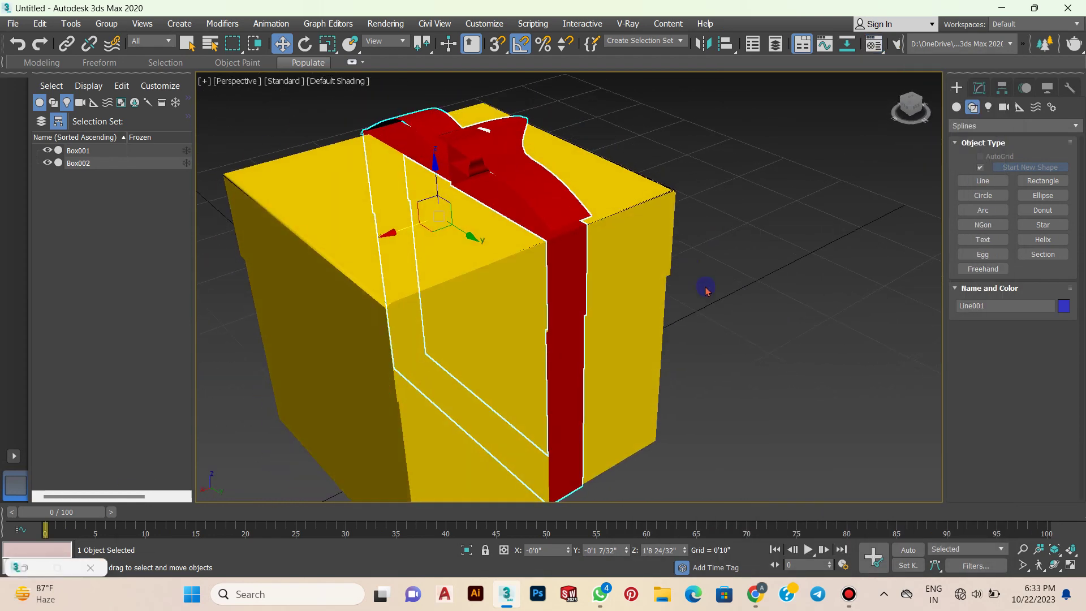
scroll(681, 338, up, 3)
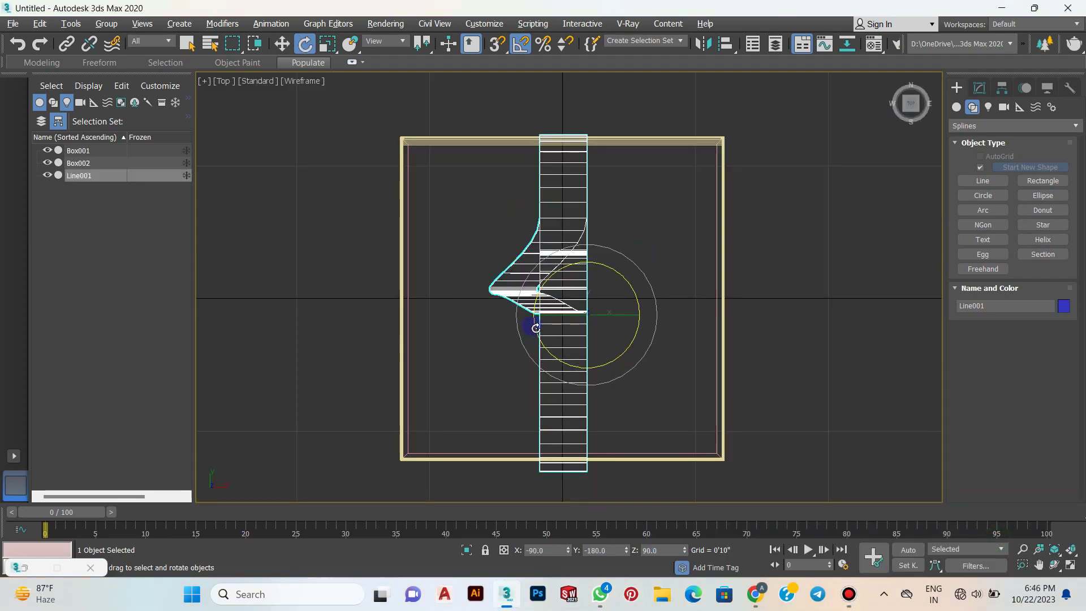
Clone Line001 as Line002 rotated crosswise in the Top view, centred across the lid
mouse_move(536, 328)
mouse_down()
mouse_move(761, 295)
mouse_move(734, 339)
mouse_move(696, 368)
mouse_move(778, 351)
mouse_move(873, 356)
mouse_move(740, 446)
mouse_move(910, 356)
mouse_move(894, 267)
mouse_up()
click(549, 353)
key(w)
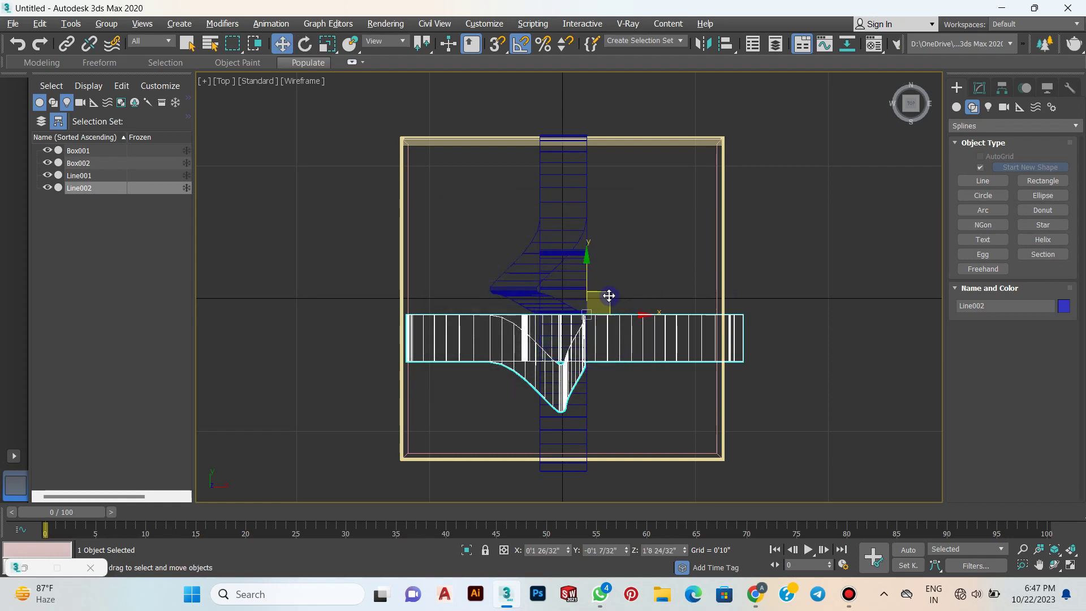
mouse_move(608, 296)
mouse_down()
mouse_move(594, 274)
mouse_move(595, 240)
mouse_up()
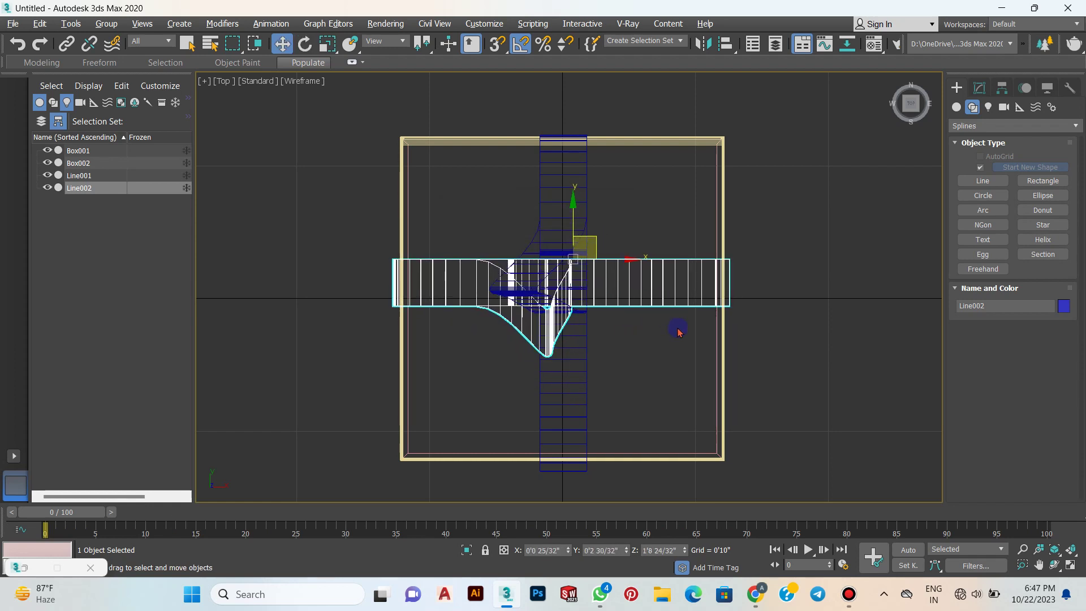
Switch to Perspective and orbit to a near-front view of the crossed ribbons
key(alt+w)
key(alt+w)
mouse_move(616, 341)
alt+middle_down()
mouse_move(691, 373)
mouse_move(754, 345)
mouse_move(663, 334)
mouse_move(653, 276)
alt+middle_up()
key(alt+w)
key(alt+w)
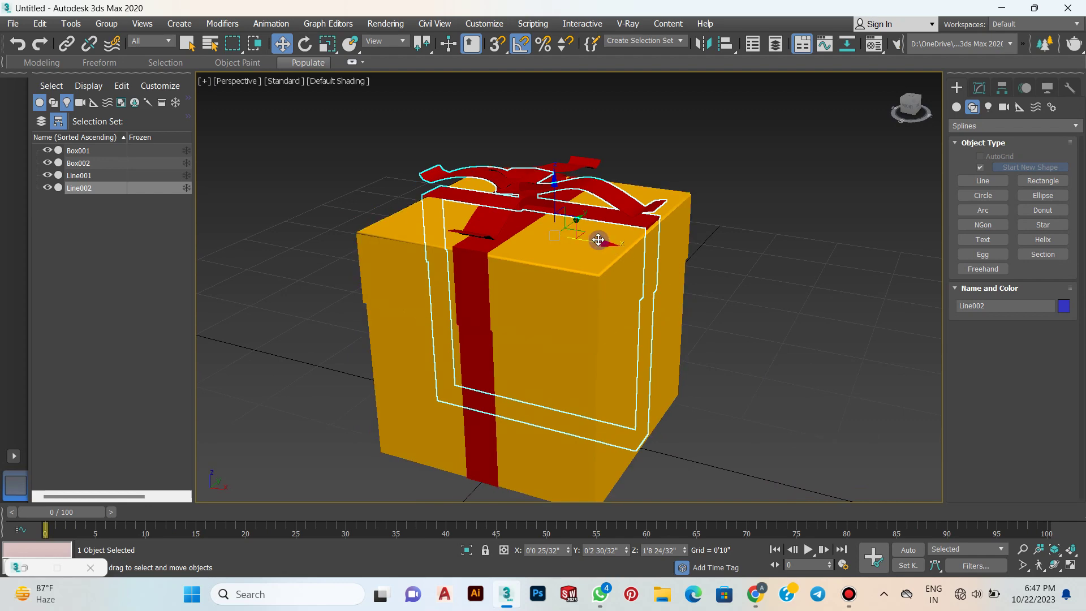
mouse_move(594, 236)
alt+middle_down()
mouse_move(718, 310)
mouse_move(759, 306)
mouse_move(701, 346)
mouse_move(679, 322)
alt+middle_up()
click(587, 234)
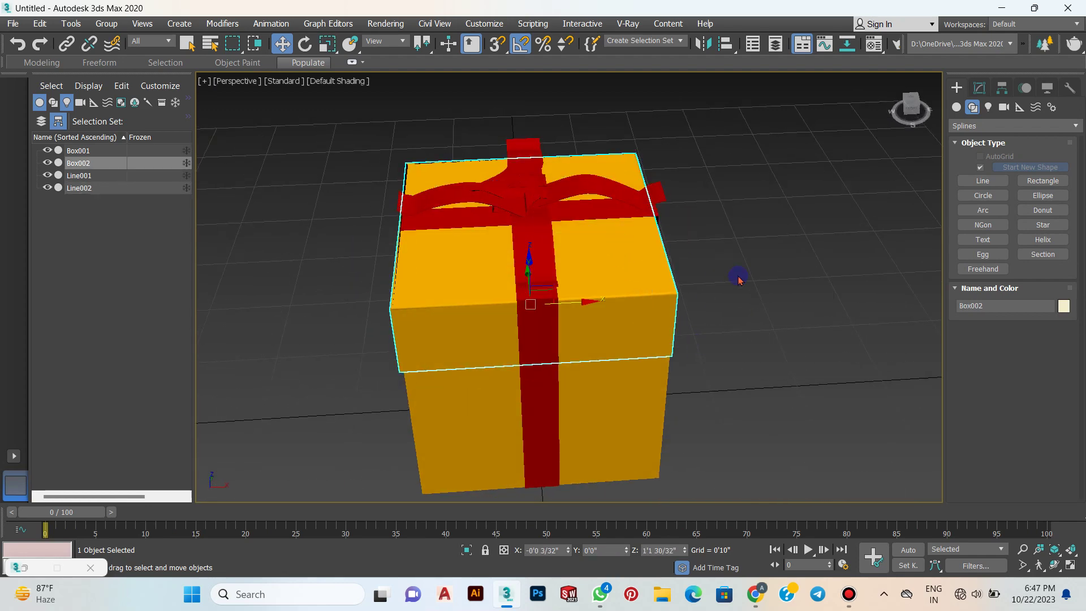
key(ctrl+z)
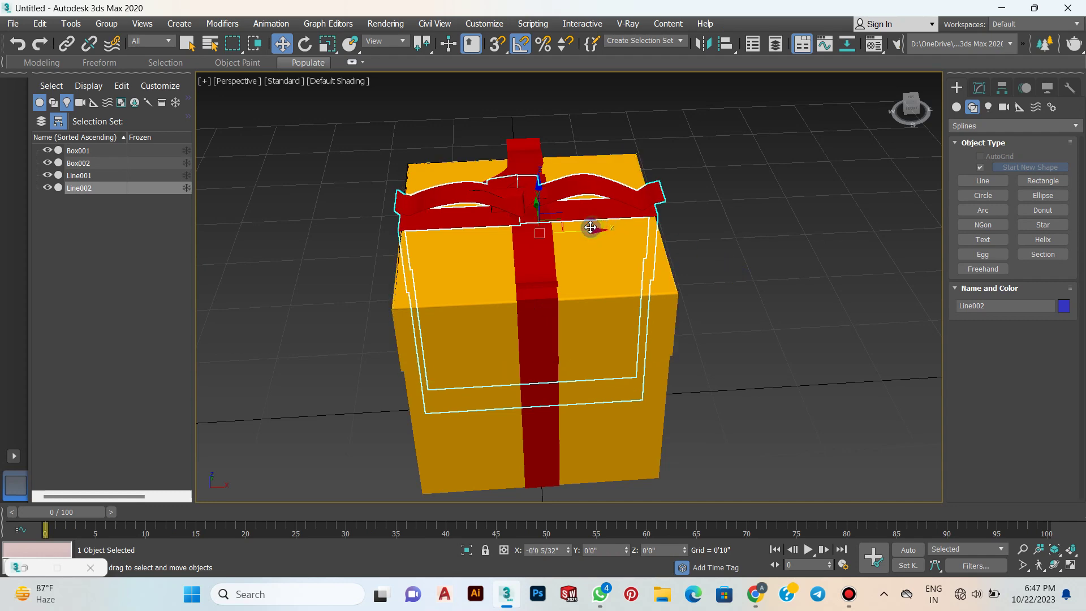
mouse_move(833, 318)
alt+middle_down()
mouse_move(758, 282)
mouse_move(849, 281)
mouse_move(801, 303)
alt+middle_up()
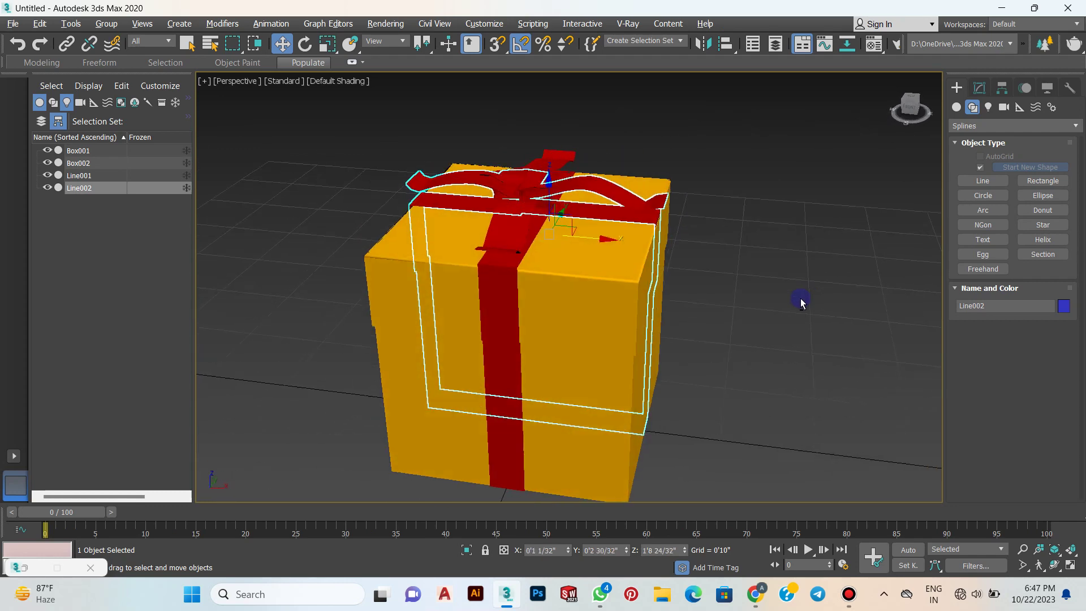
key(alt+w)
key(alt+w)
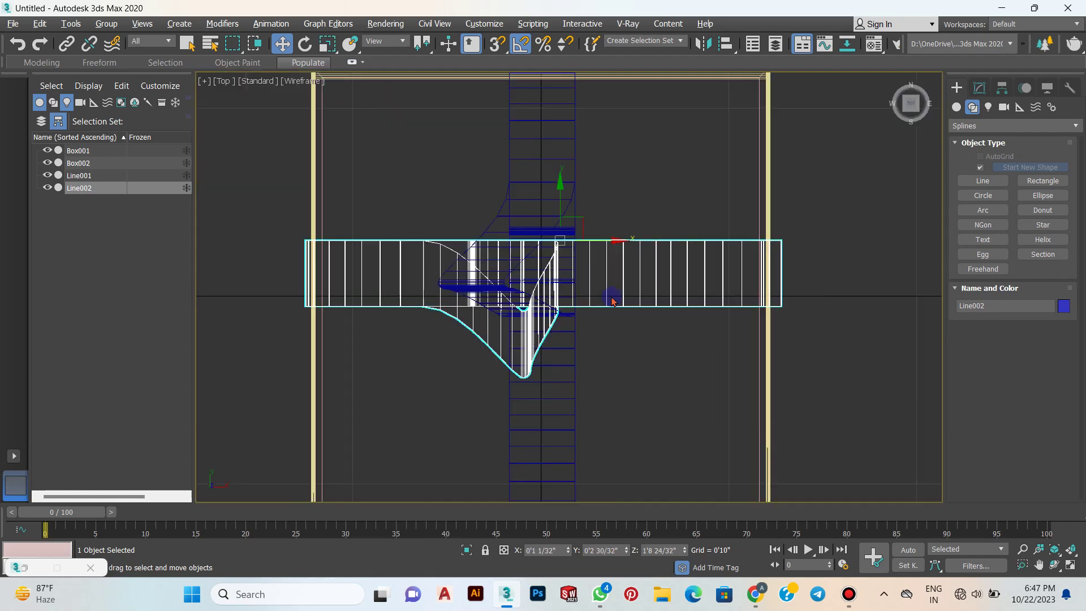
key(ctrl+z)
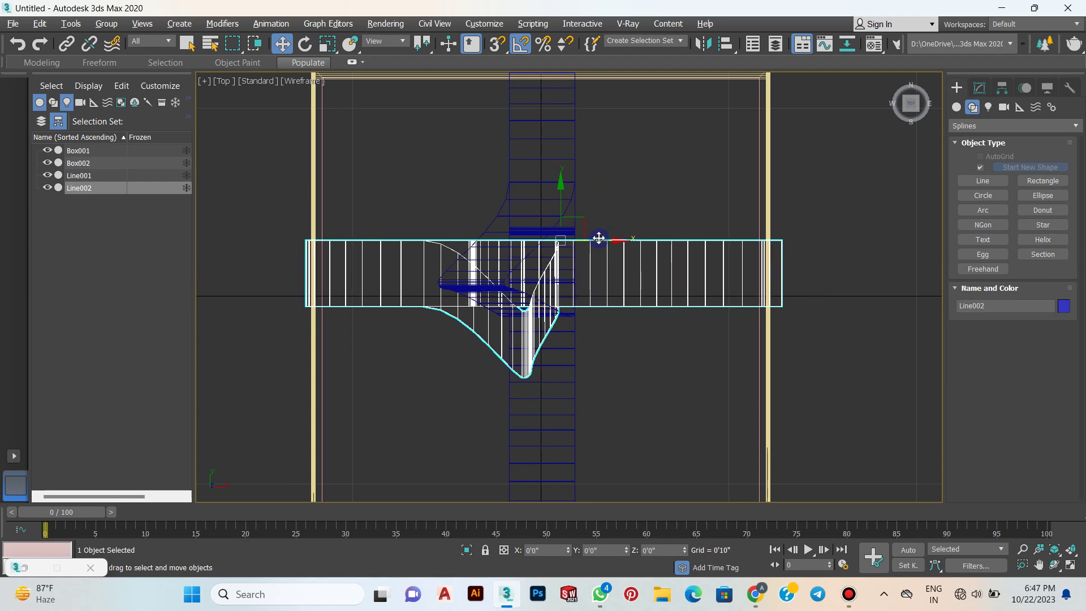
key(alt+w)
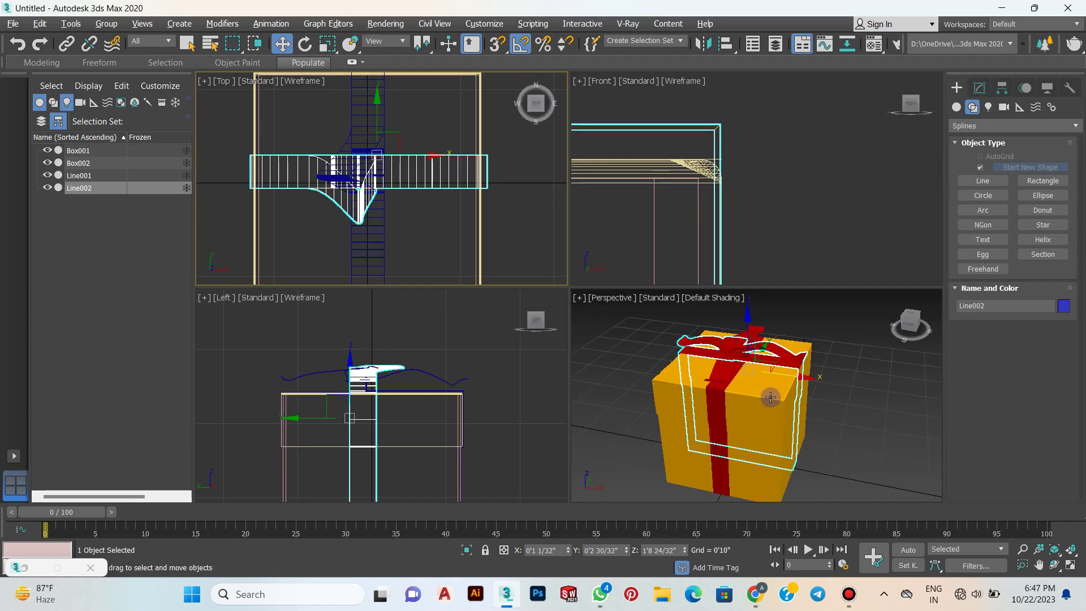
key(alt+w)
mouse_move(772, 395)
alt+middle_down()
mouse_move(703, 356)
mouse_move(753, 388)
mouse_move(832, 381)
mouse_move(797, 332)
mouse_move(806, 318)
alt+middle_up()
click(808, 318)
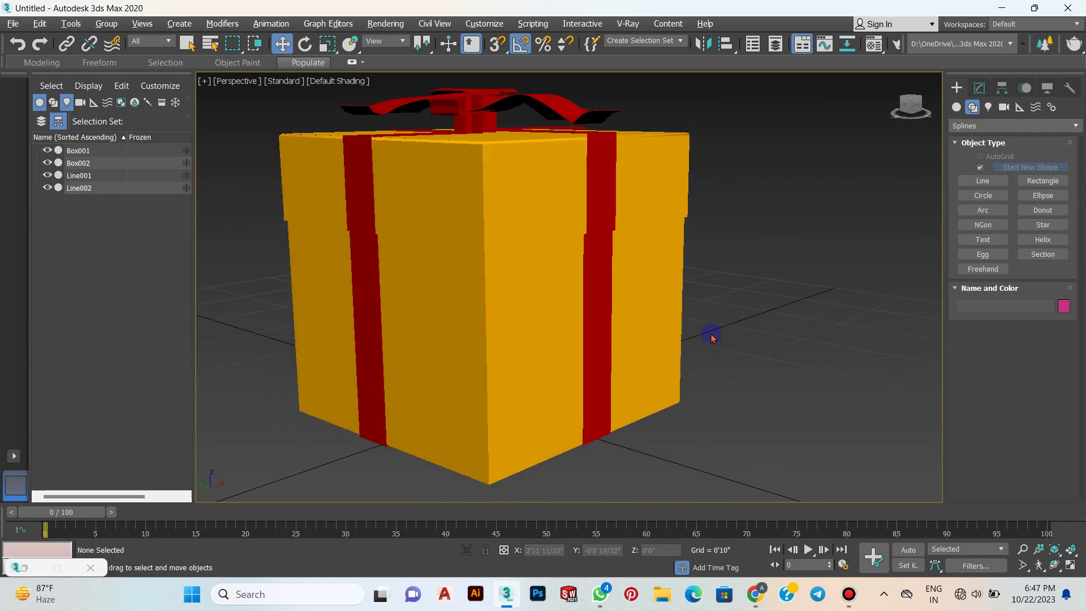